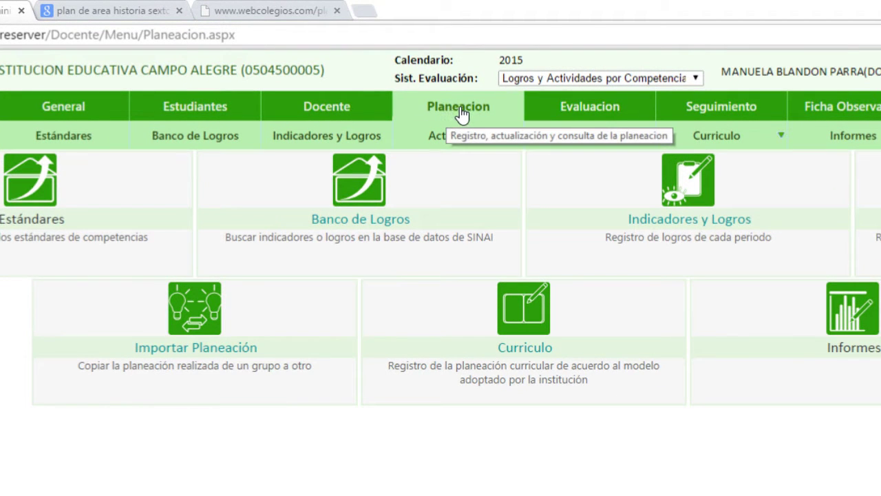
Open the Planeacion del Periodo page from the Curriculo options of Planeacion
click(461, 112)
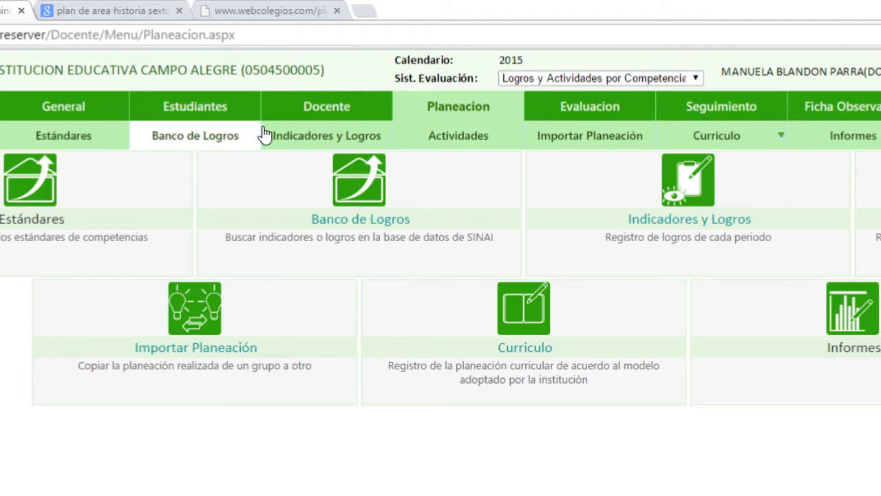
mouse_move(747, 143)
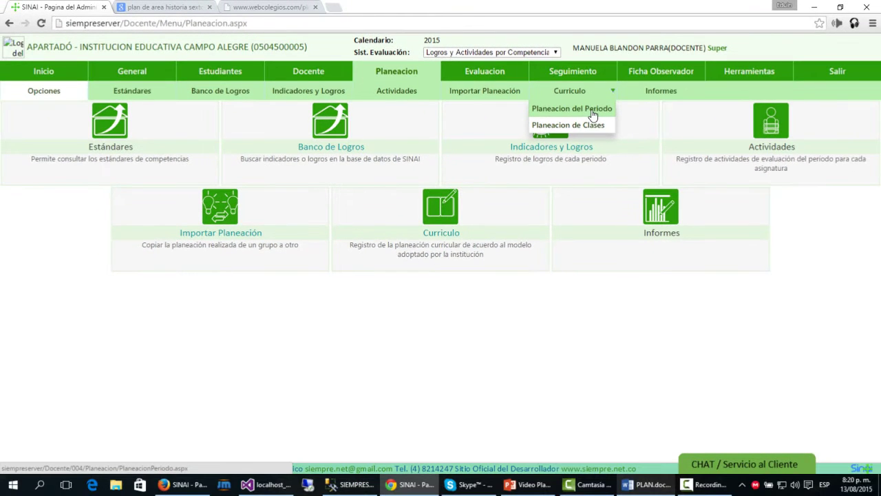
click(671, 143)
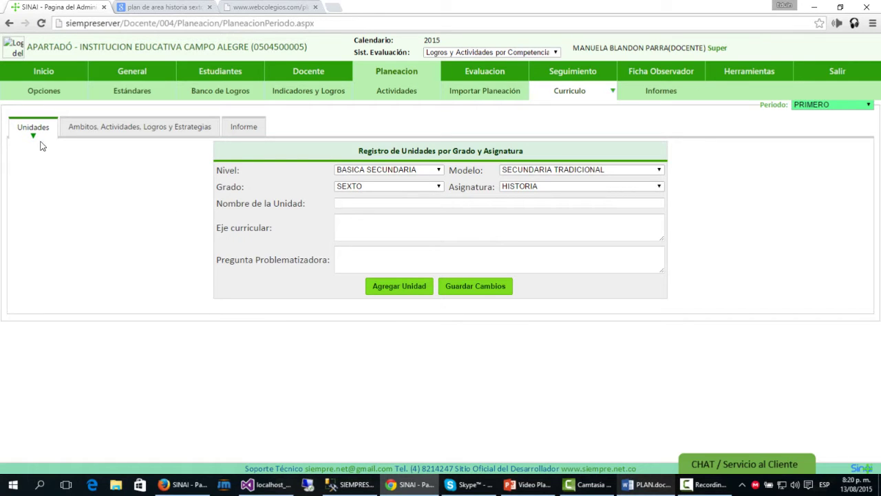
Look over the Ambitos, Actividades, Logros y Estrategias section and the Informe section, and return to Unidades
click(110, 129)
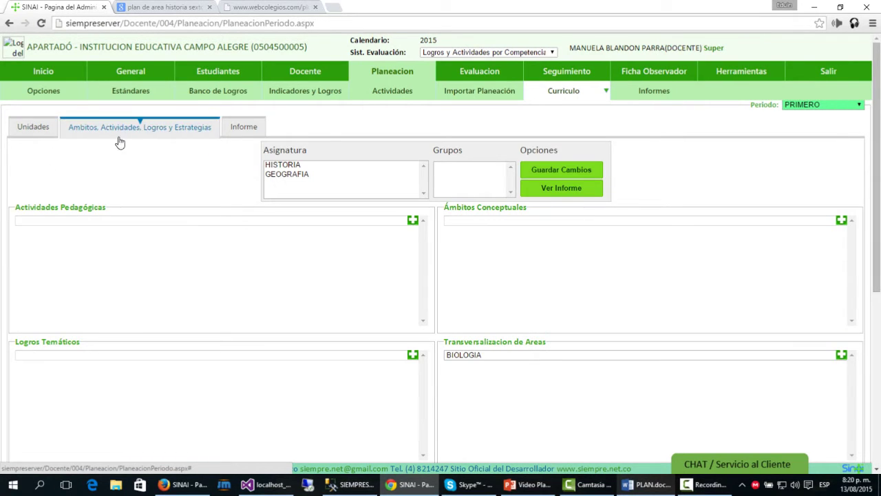
click(247, 137)
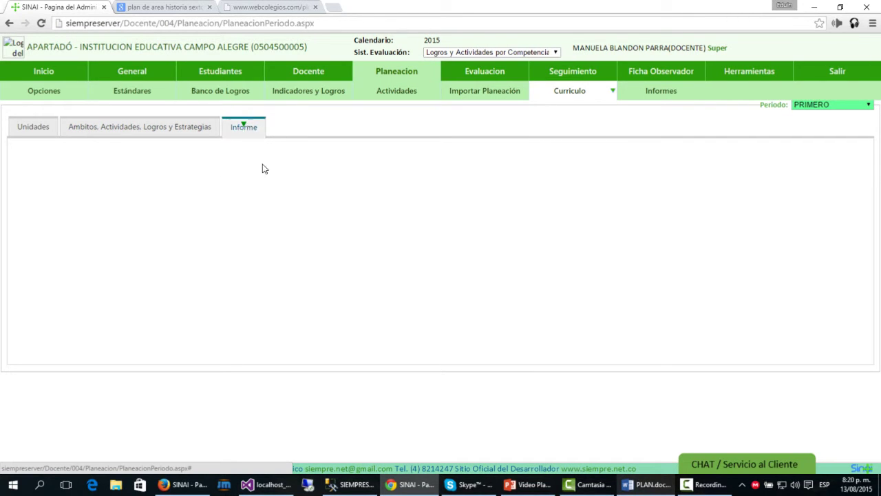
click(33, 126)
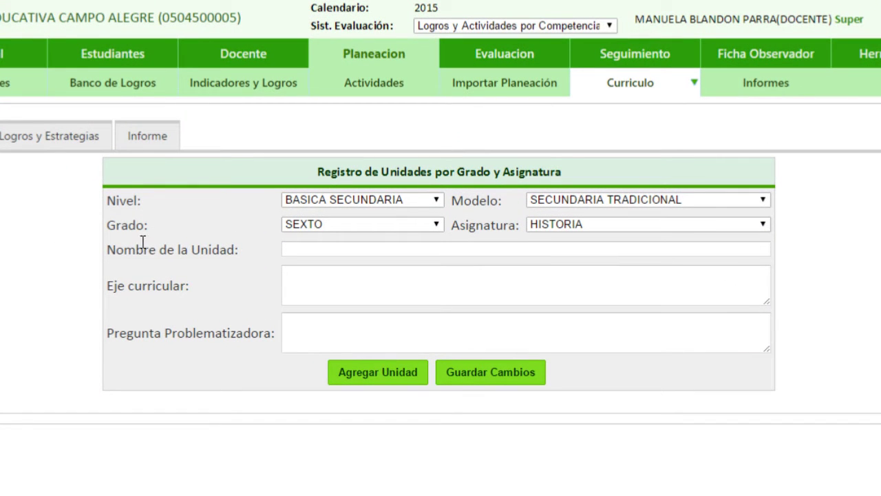
Set the unit's Nivel to BASICA SECUNDARIA, Modelo to SECUNDARIA TRADICIONAL, Grado to SEXTO and Asignatura to HISTORIA
click(370, 201)
click(319, 216)
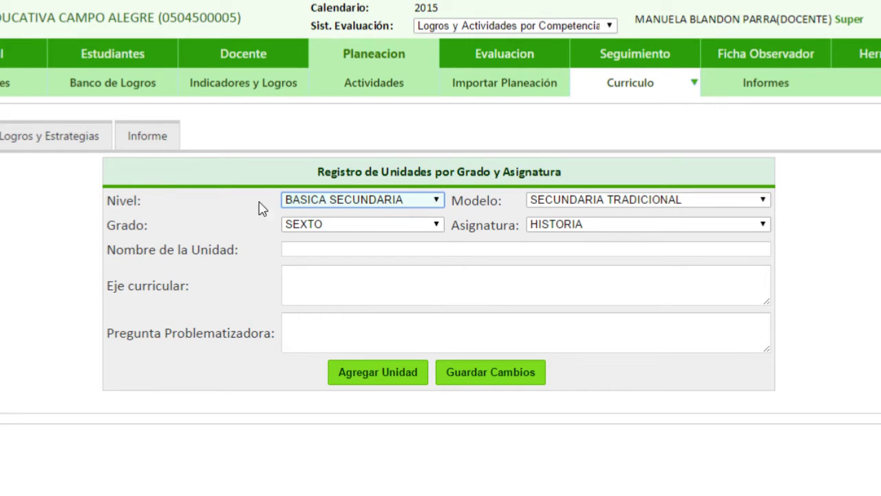
click(327, 203)
click(329, 214)
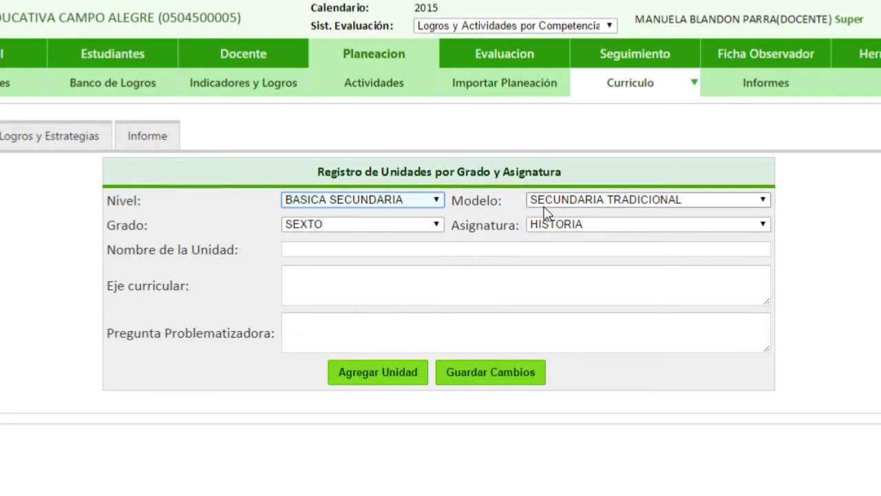
click(596, 201)
click(598, 208)
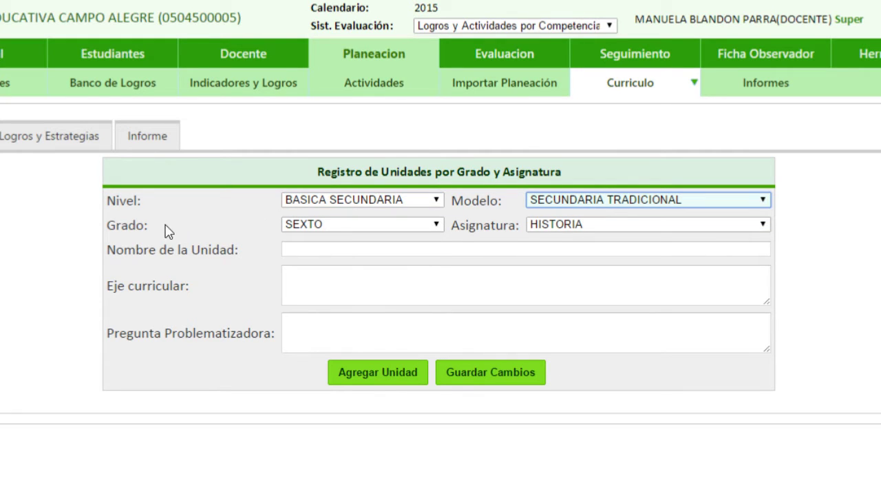
click(352, 228)
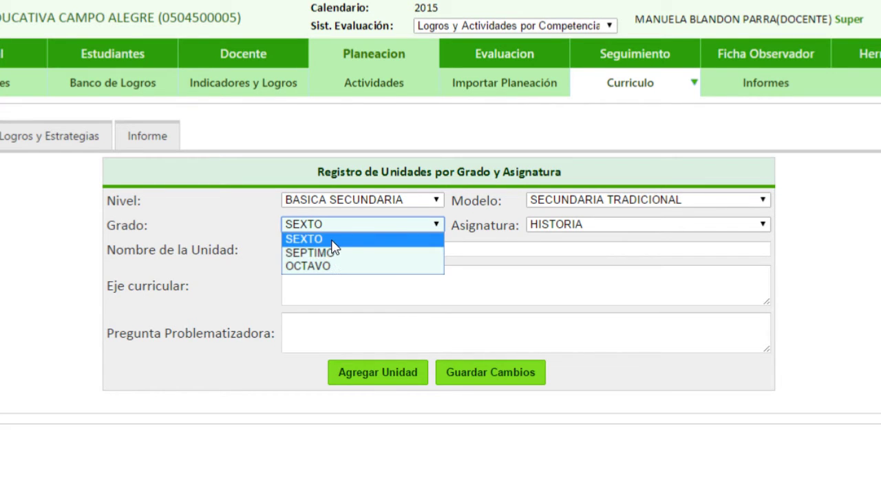
click(331, 241)
click(548, 227)
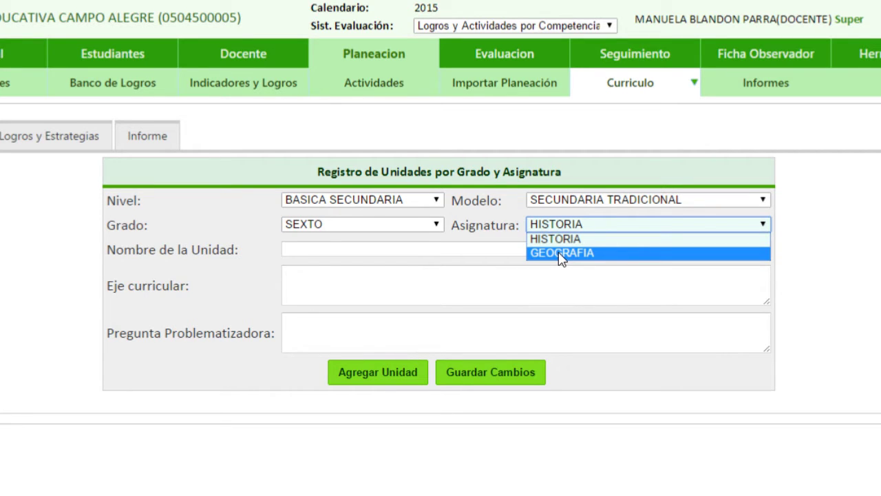
click(556, 239)
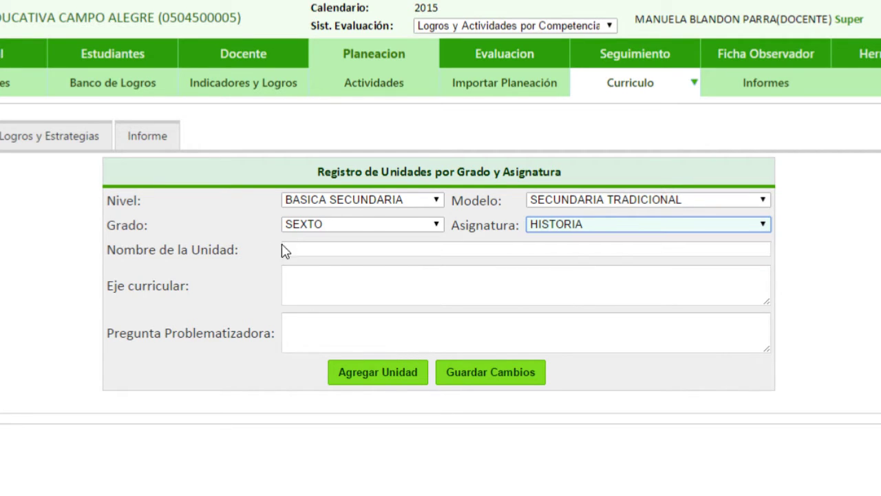
Name the unit "Comprendiendo la Historia" with Eje curricular "Las distintas culturas como creadoras de diferentes tipos de saberes valiosos (ciencia, tecnología, medios de comunicación…)"
click(300, 246)
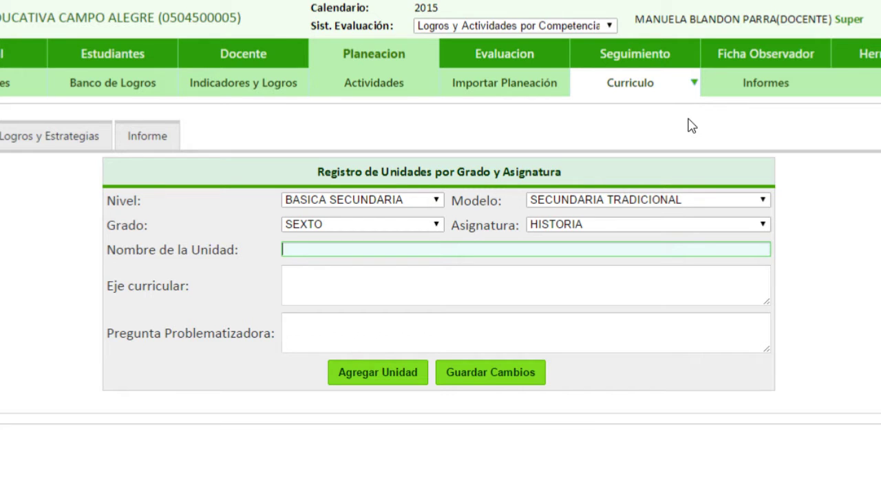
text(Comprendiendo la Historia)
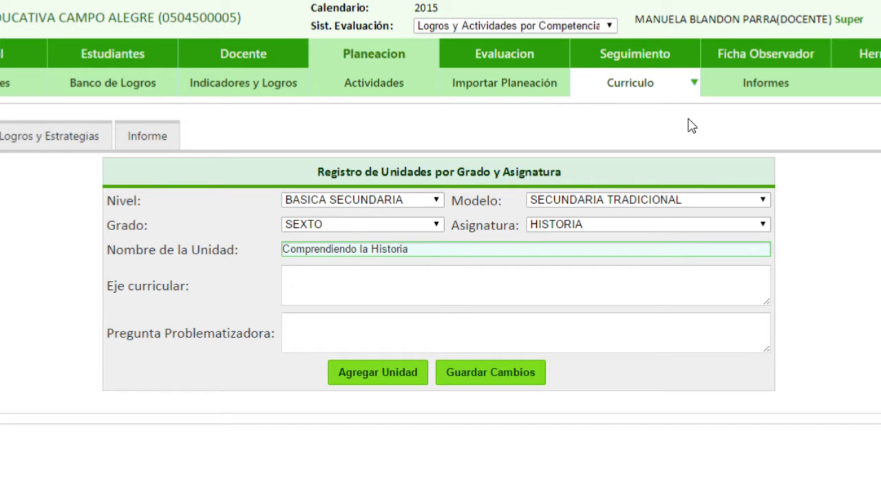
click(407, 270)
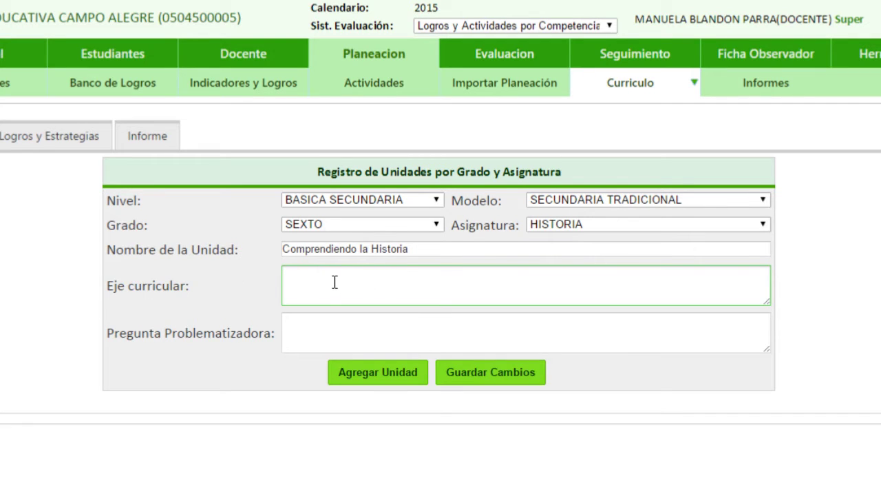
click(256, 294)
click(289, 287)
text(Las distintas culturas como creadoras de diferentes tipos de saberes valiosos (ciencia, tecnología, medios de comunicación...))
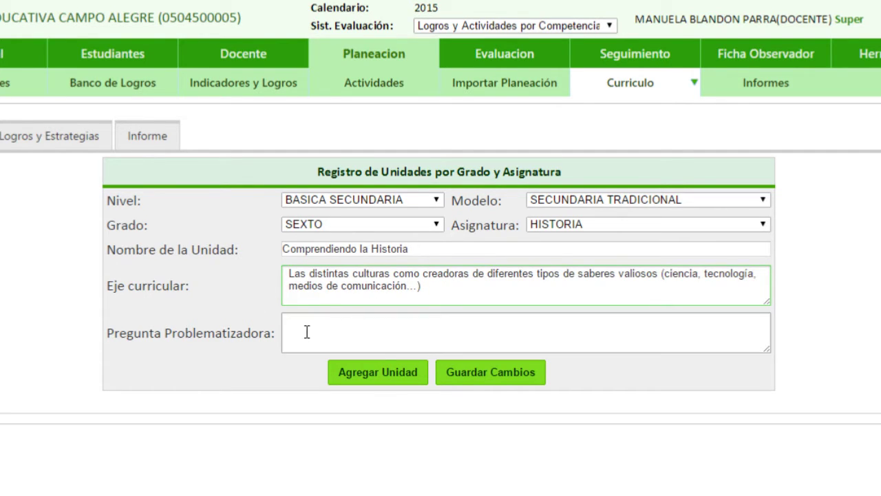
Add the unit with Pregunta Problematizadora "¿Por qué para todas las civilizaciones era tan importante observar las estrellas y el cosmos así como el entorno geográfico?"
click(329, 326)
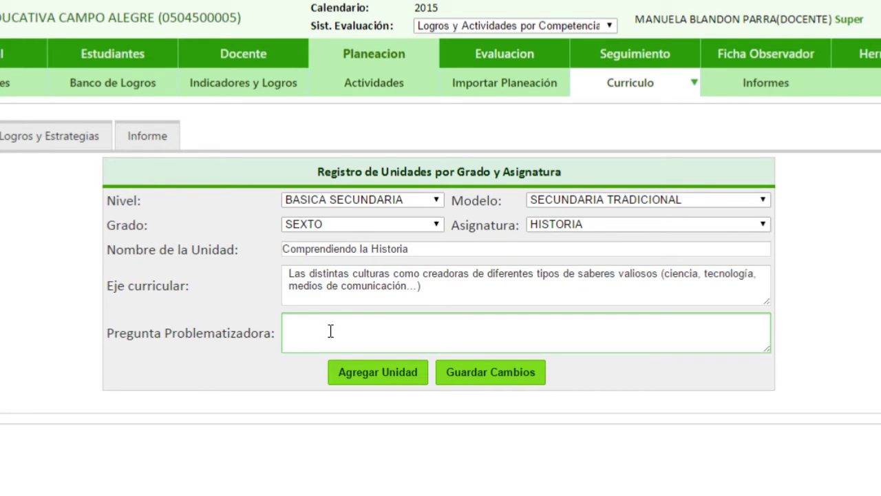
text(¿Por qué para todas las civilizaciones era tan importante observar las estrellas y el cosmos así como el entorno geográfico?)
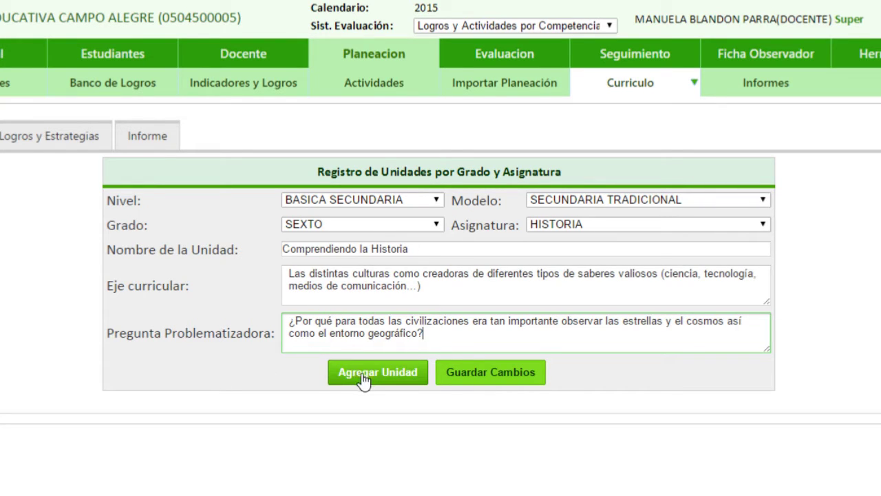
click(382, 382)
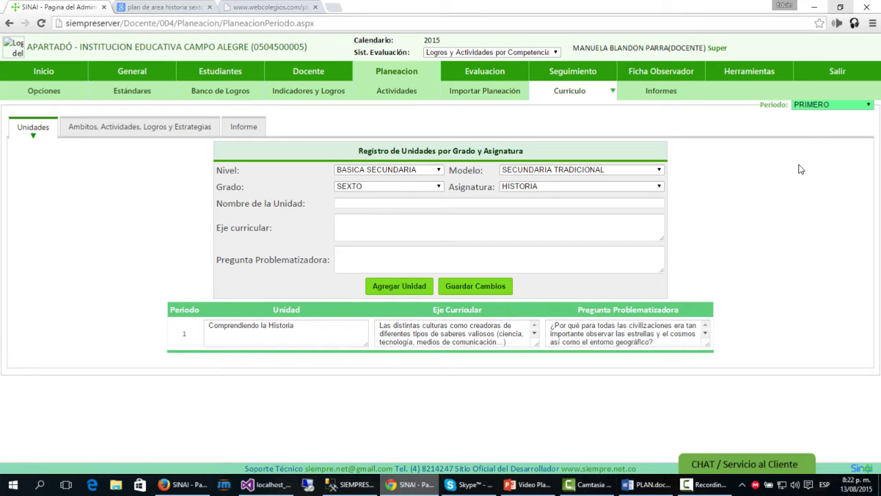
Set the Periodo of the planning page to SEGUNDO
click(819, 104)
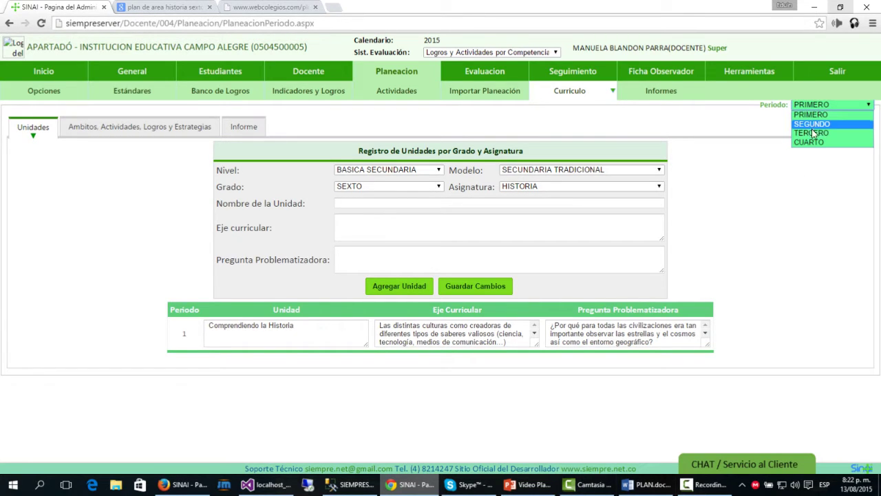
click(816, 115)
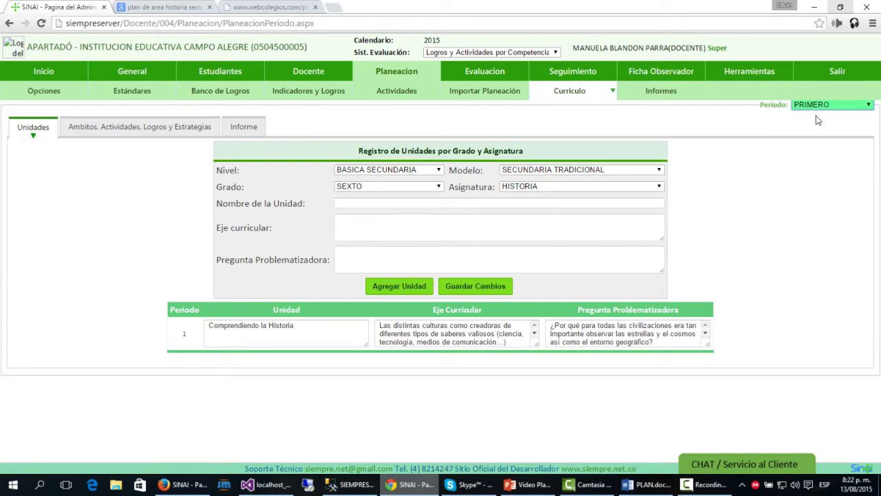
click(818, 104)
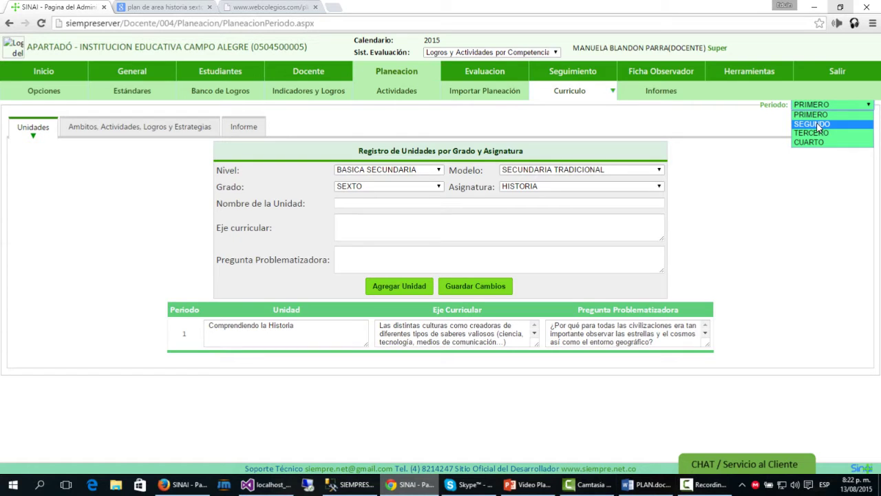
click(817, 125)
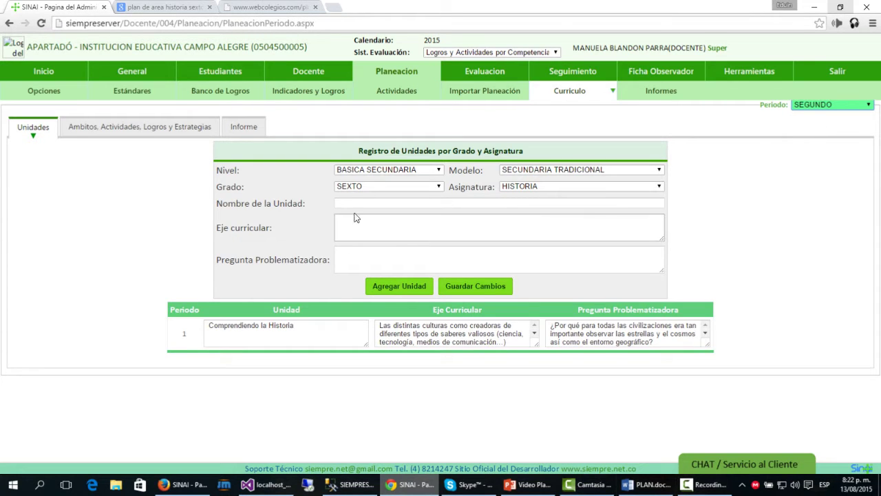
click(811, 107)
click(810, 107)
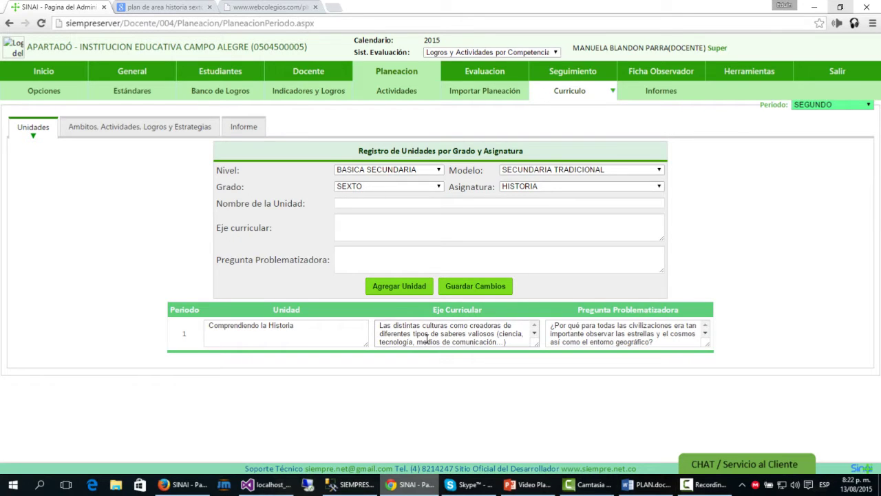
Remove the ellipsis after "comunicación" in the registered unit's Eje Curricular and save the changes
click(302, 326)
click(463, 342)
key(BackSpace)
click(559, 330)
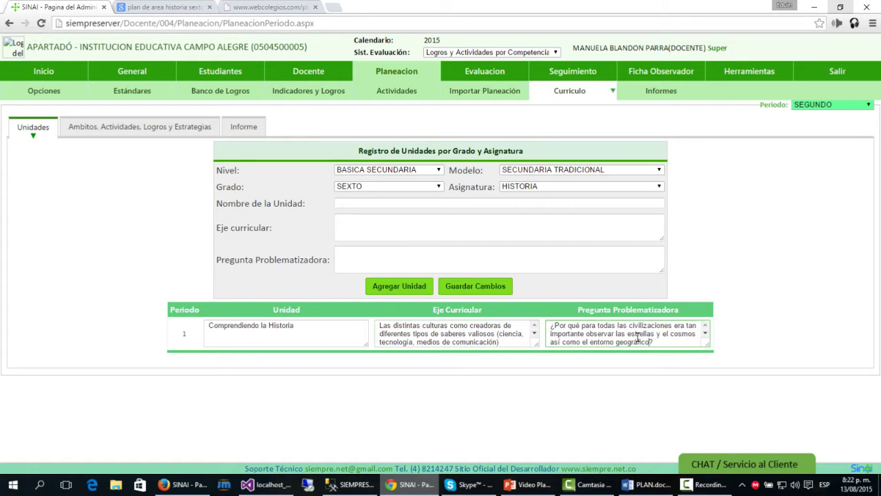
click(338, 335)
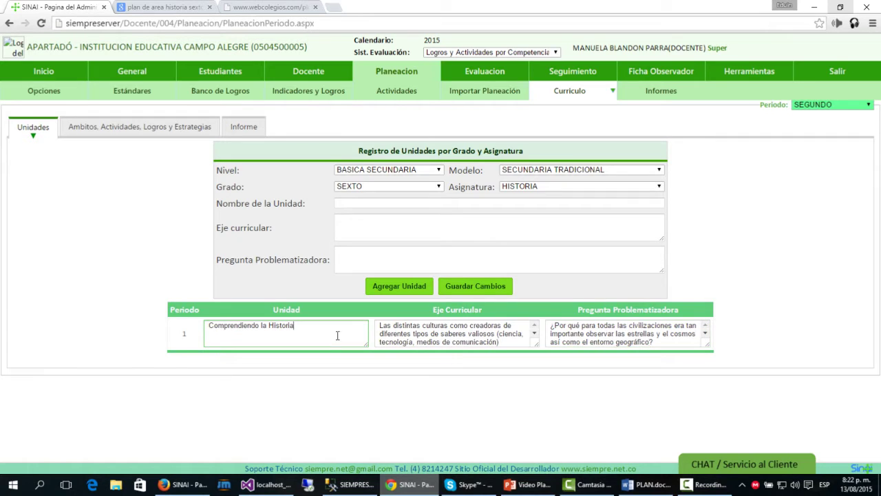
click(484, 293)
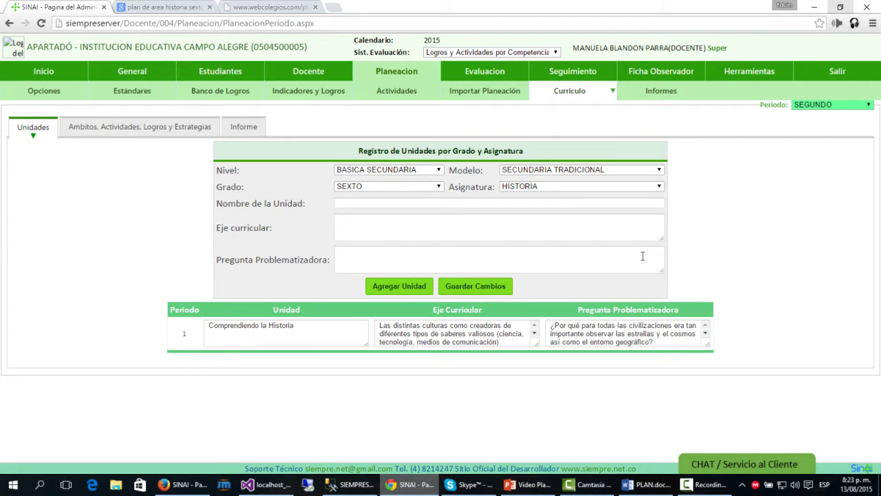
click(809, 106)
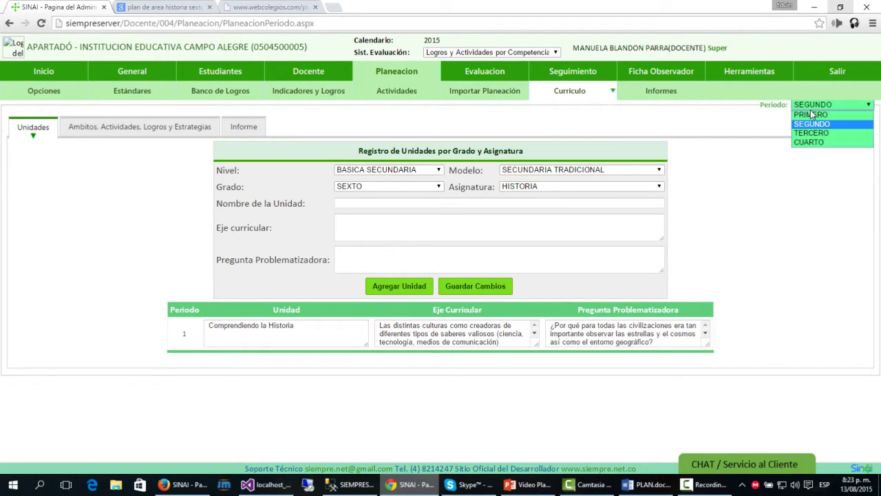
click(810, 106)
click(819, 110)
click(782, 192)
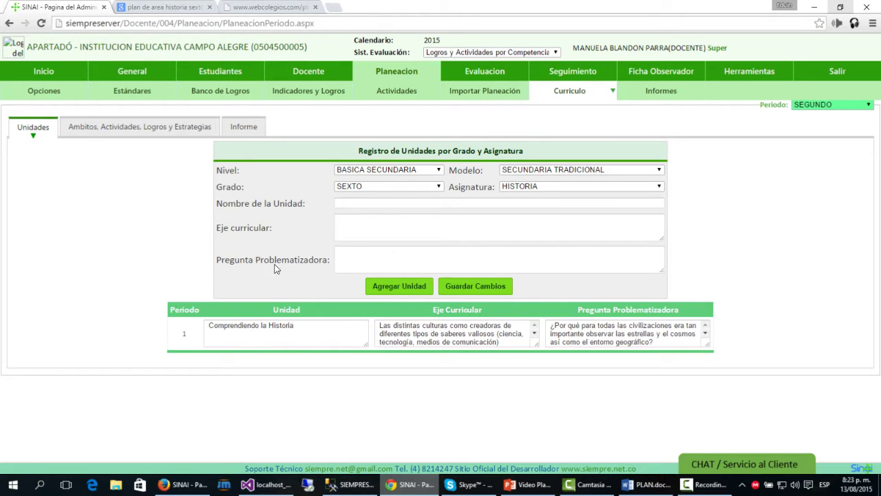
double_click(288, 204)
click(260, 202)
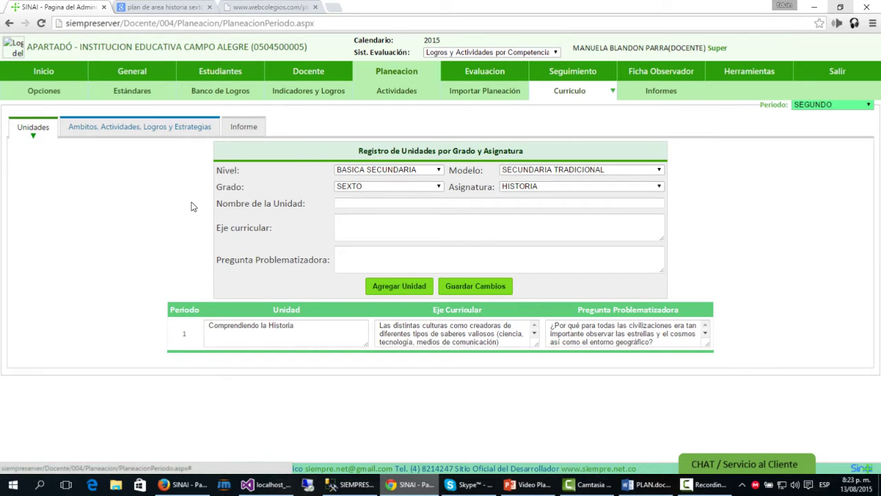
Select the subject HISTORIA in the Ambitos, Actividades, Logros y Estrategias section to list its groups
click(113, 132)
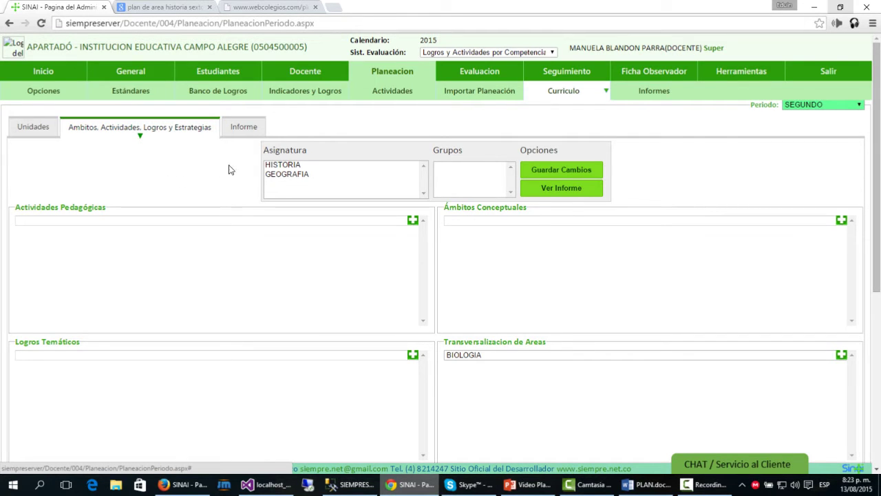
click(285, 167)
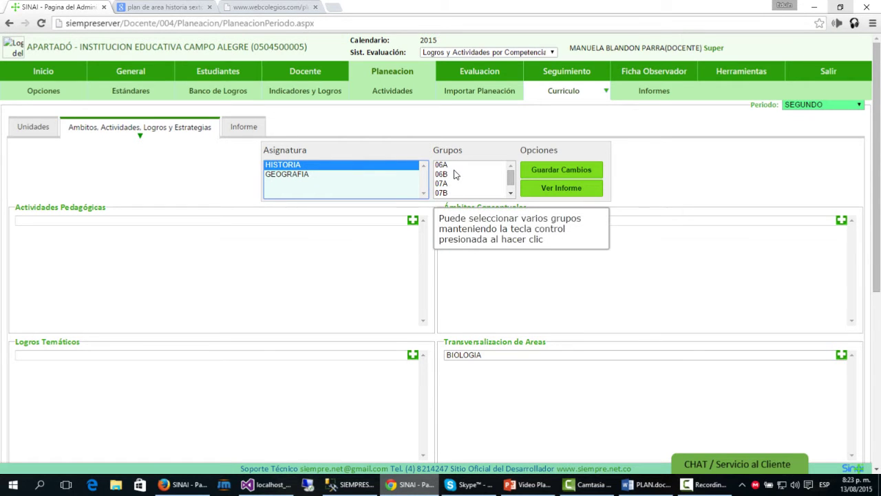
click(33, 127)
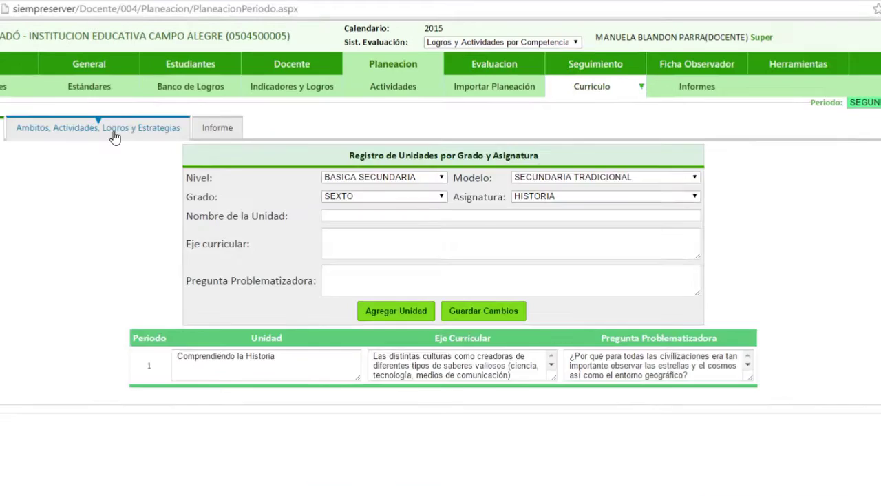
click(158, 128)
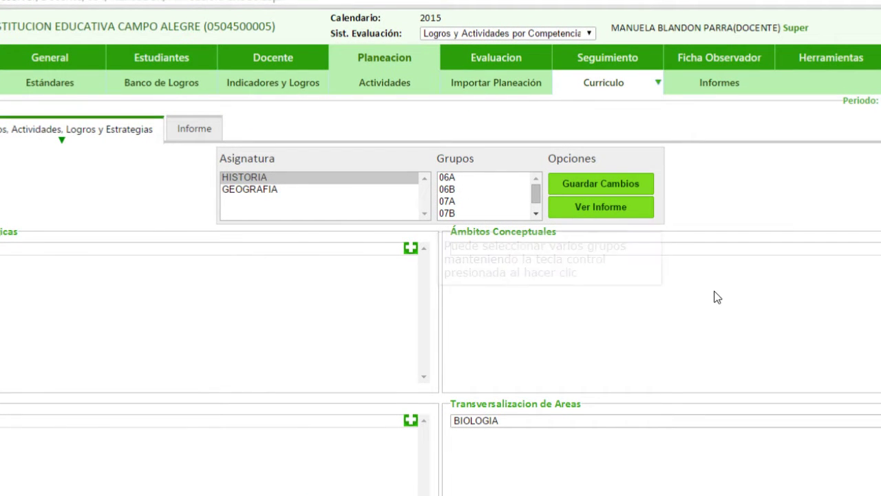
mouse_move(486, 198)
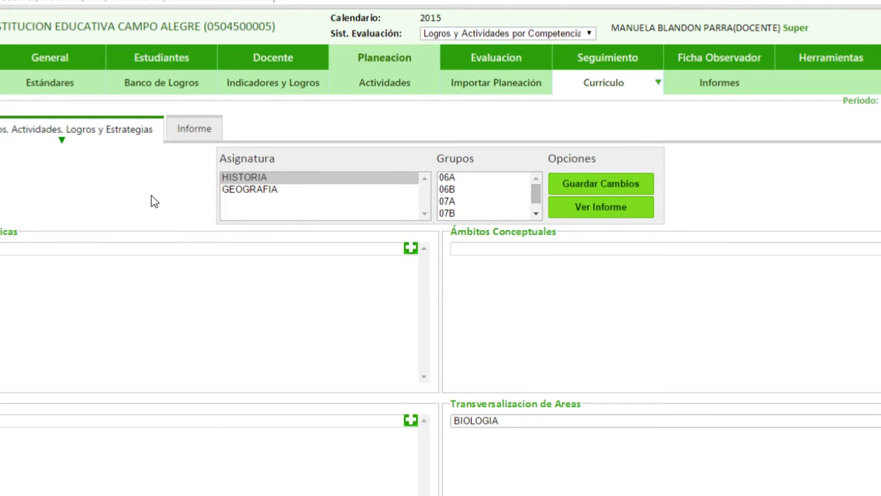
Try different group selections for HISTORIA: 06A with 06B, 07A alone, and 06B with 07B
click(455, 180)
ctrl+click(454, 189)
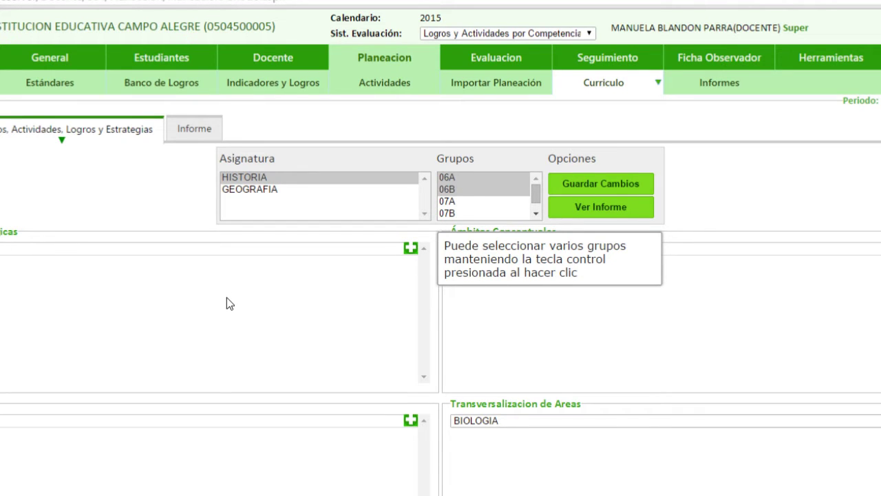
click(455, 201)
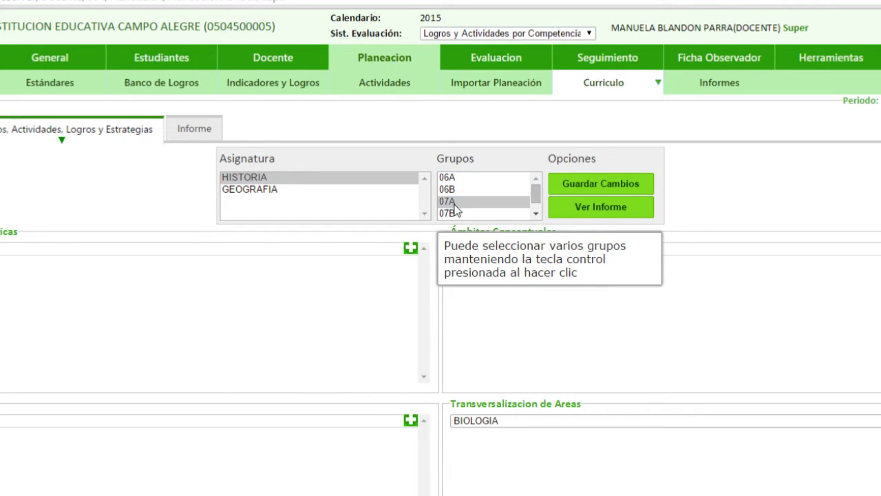
drag(459, 213, 462, 189)
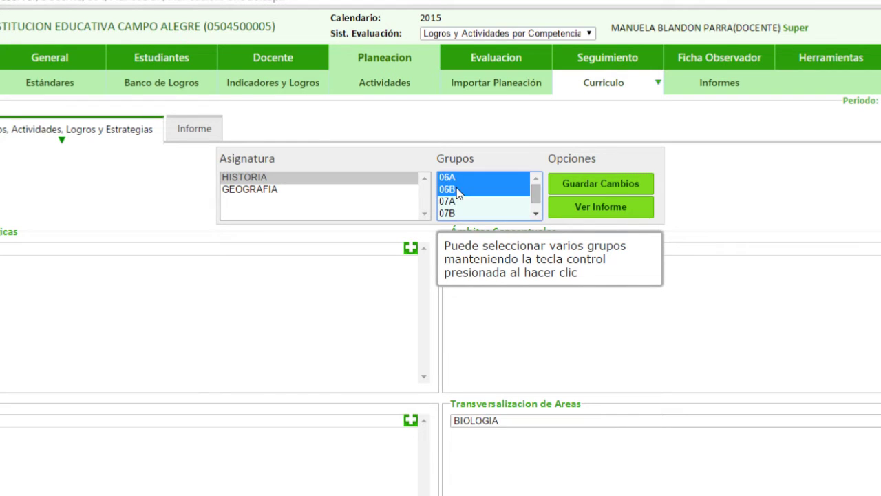
click(462, 187)
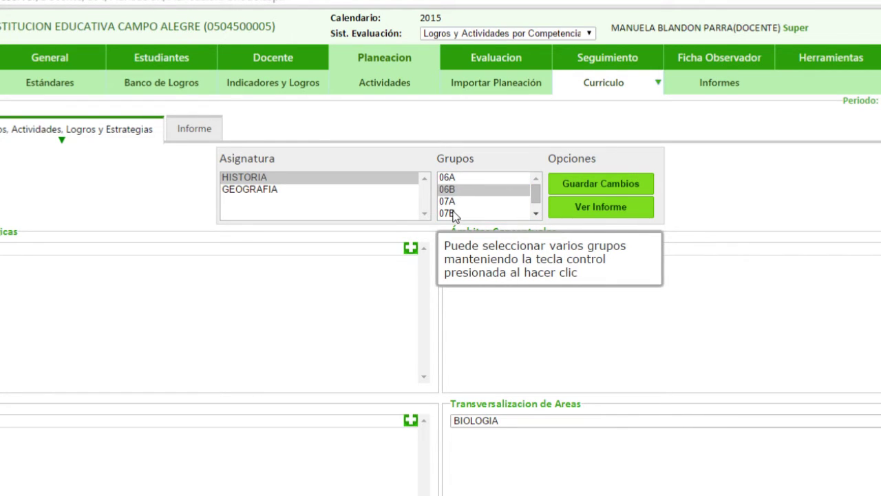
ctrl+click(454, 216)
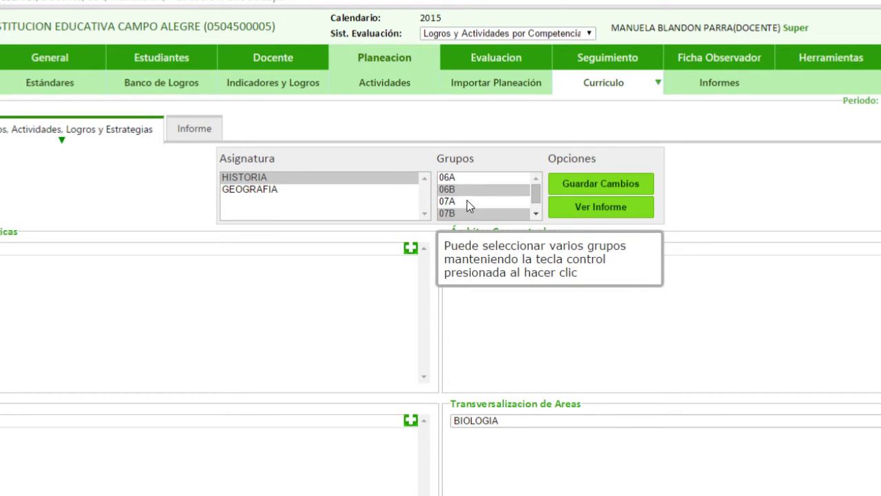
Select groups 06A and 06B together for the HISTORIA planning
click(464, 178)
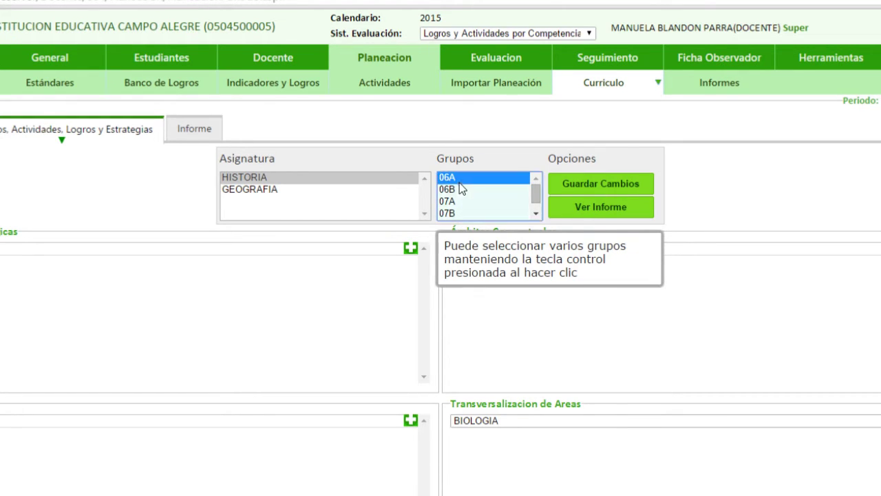
ctrl+click(460, 189)
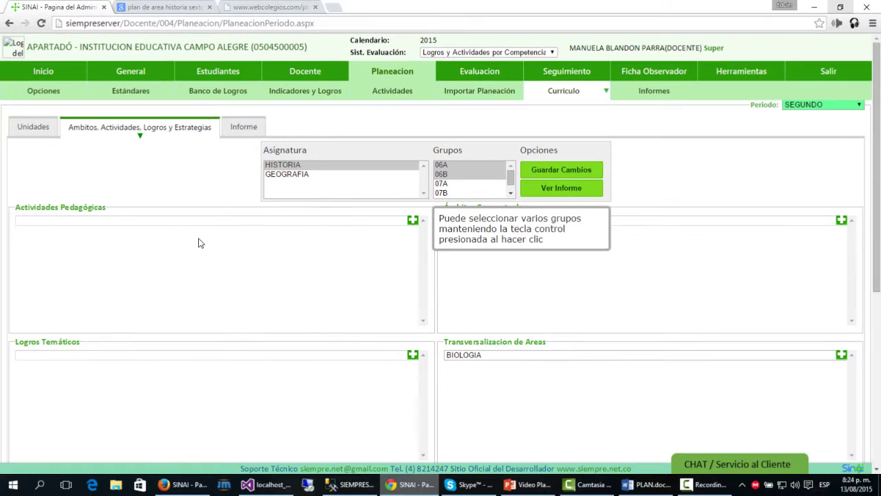
Add "Taller de exploración de pre-saberes" to Actividades Pedagógicas, without the pasted bullet and indent
click(204, 220)
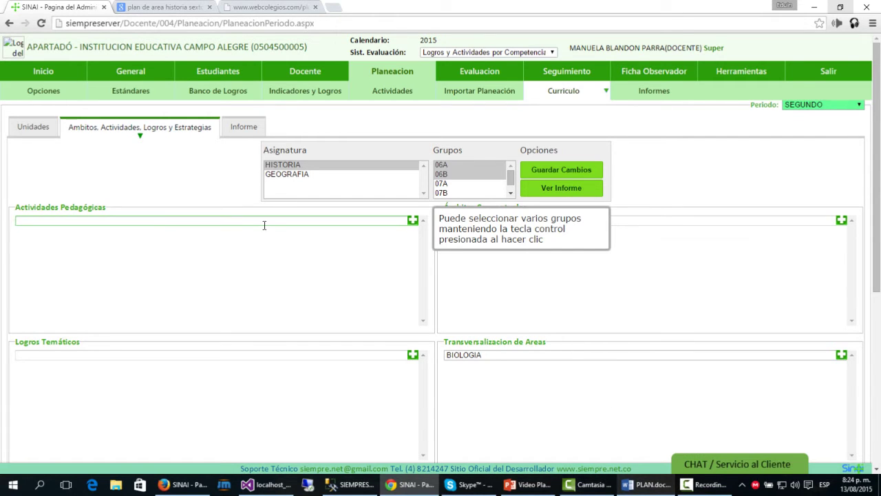
text(•	Taller de exploración de pre-saberes)
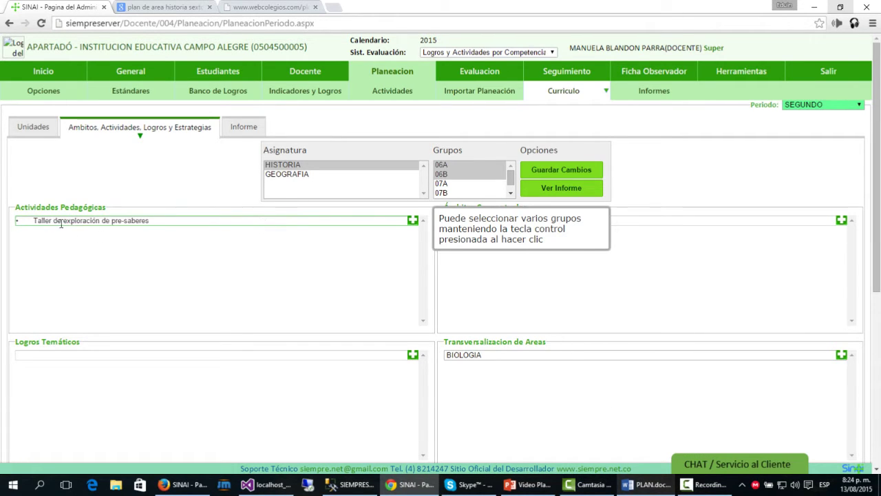
drag(33, 220, 15, 221)
key(BackSpace)
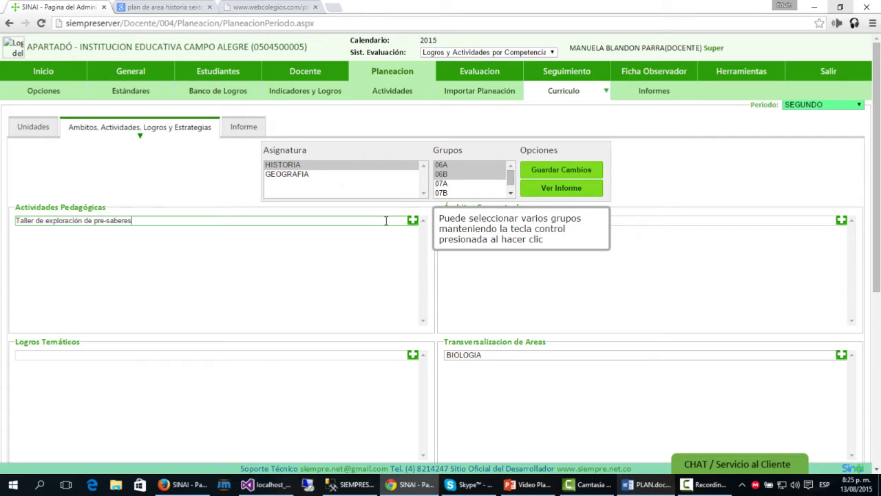
key(Return)
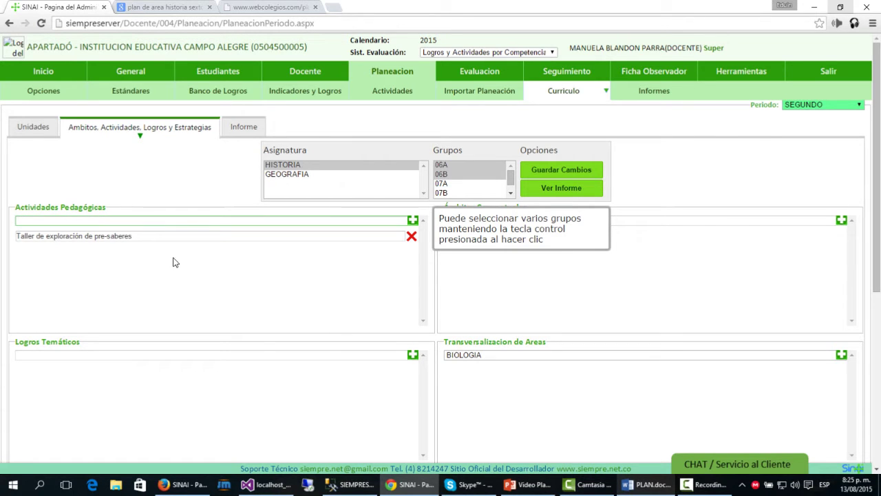
Switch to PLAN.docx in Word and copy "Lectura crítica" from the ACTIVIDADES list
click(642, 486)
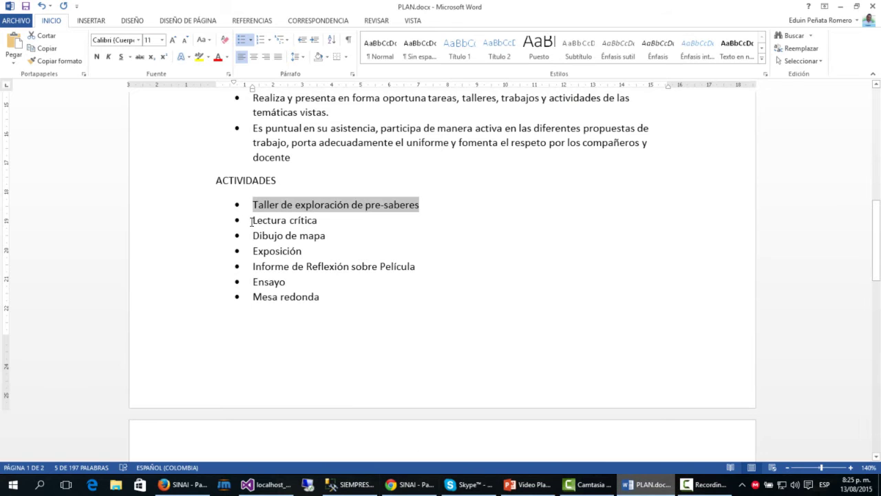
drag(252, 220, 322, 220)
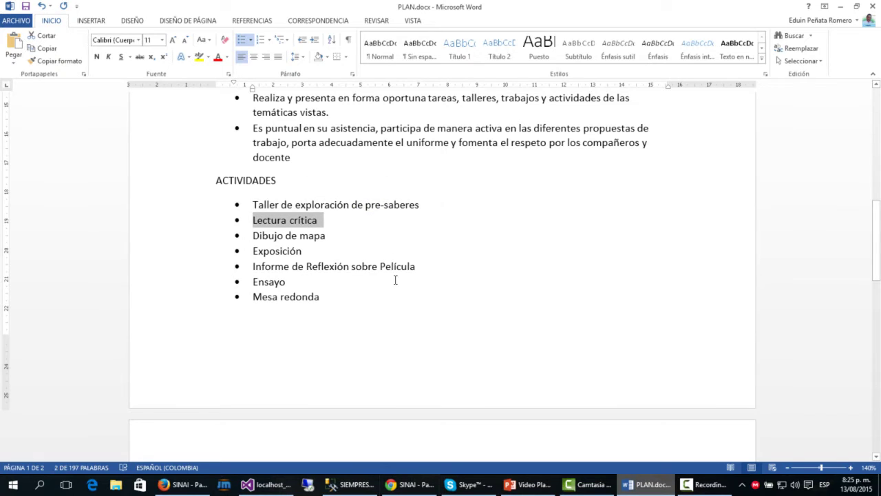
right_click(287, 227)
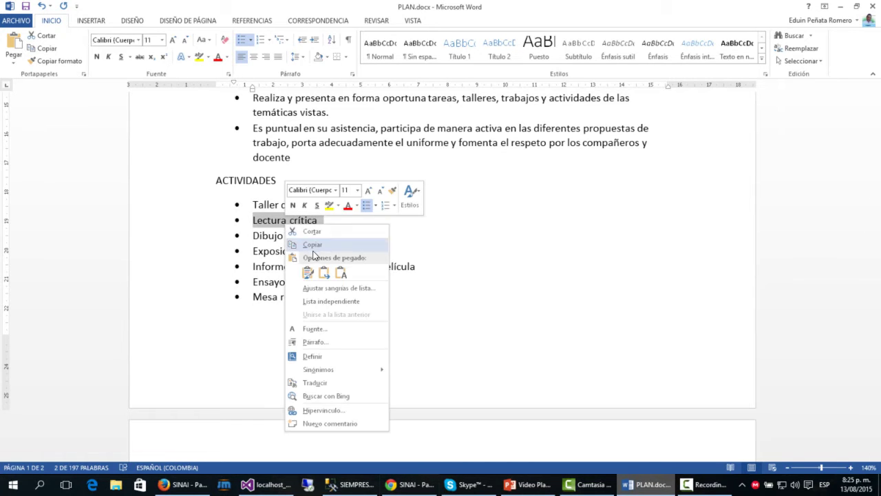
click(315, 246)
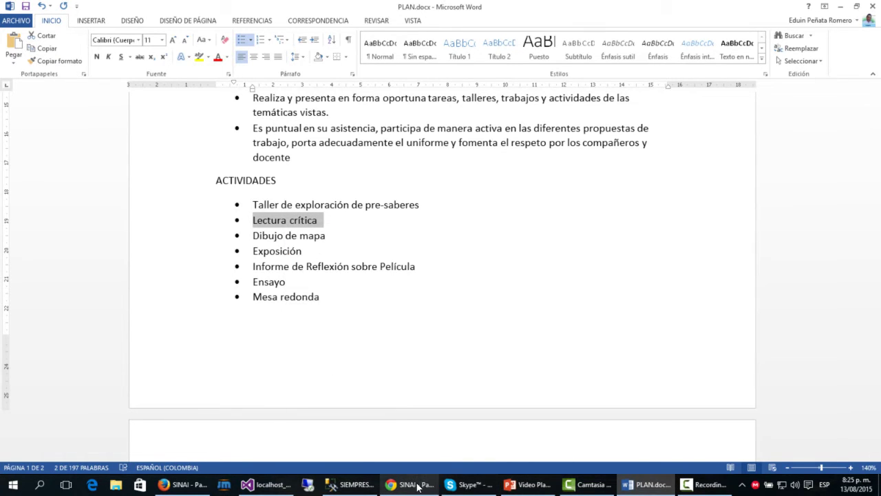
Return to SINAI in Chrome and add the copied "Lectura crítica" to Actividades Pedagógicas, removing its bullet and indent
click(415, 485)
right_click(163, 223)
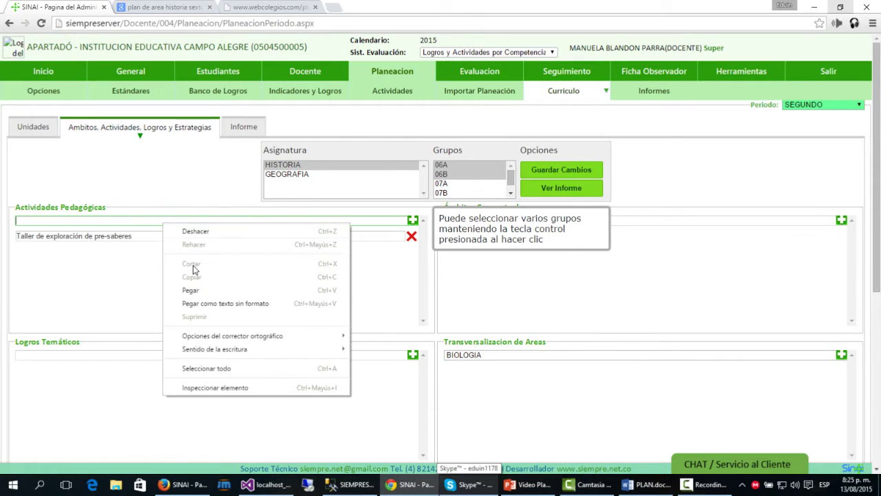
click(199, 293)
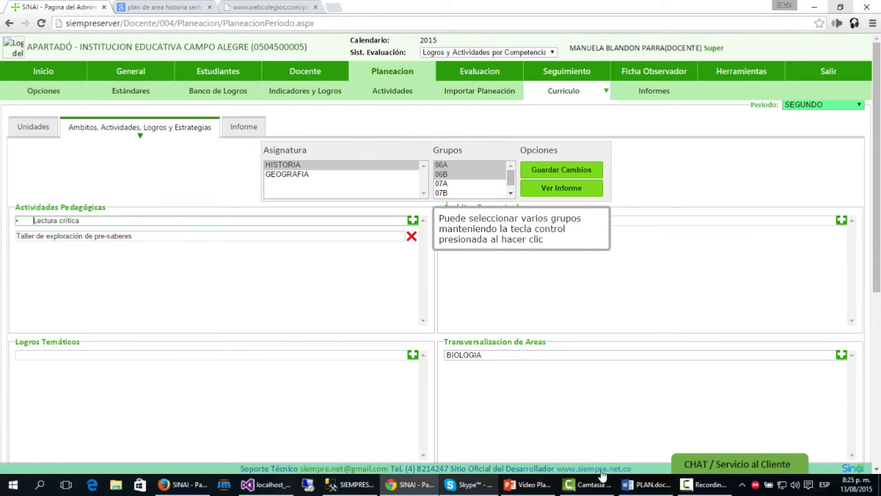
click(647, 485)
click(641, 483)
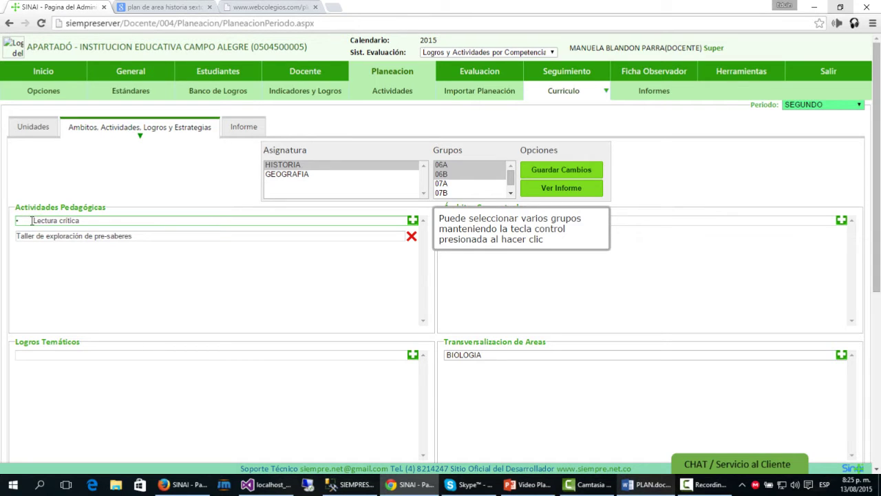
drag(32, 221, 15, 220)
key(BackSpace)
key(Return)
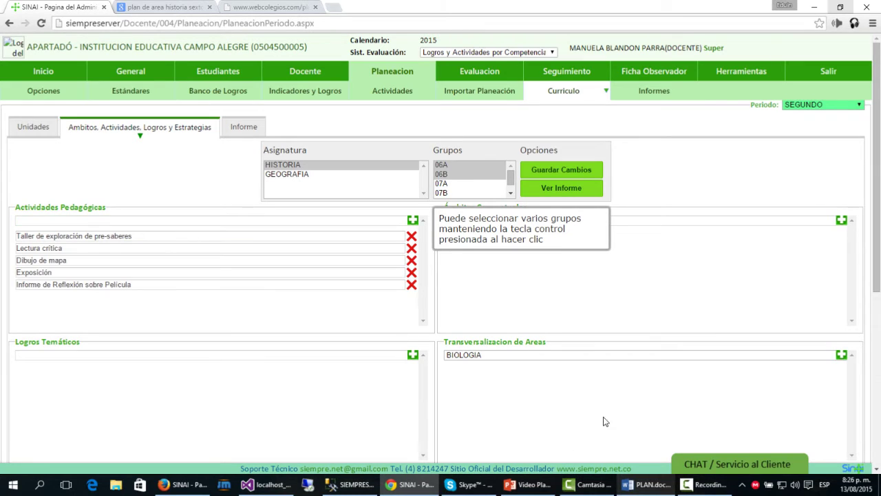
Add the activities "Ensayo" and "Mesa redonda" to Actividades Pedagógicas
click(126, 217)
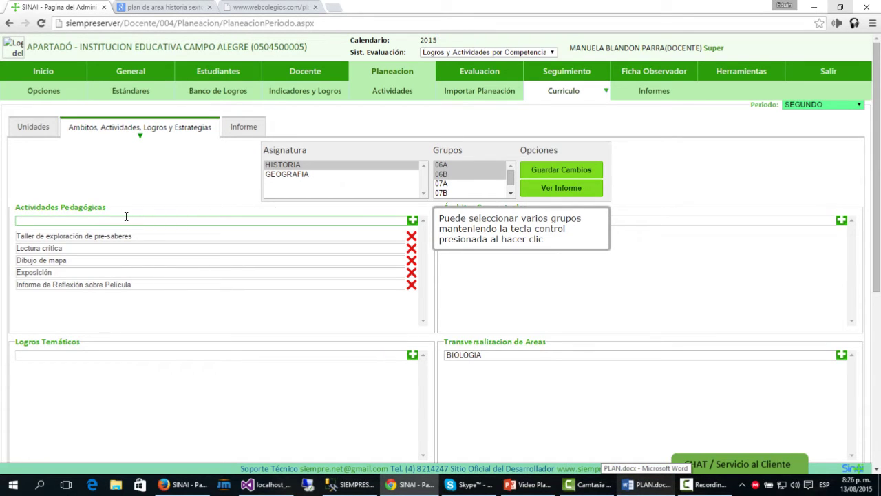
text(Ensayo)
key(Return)
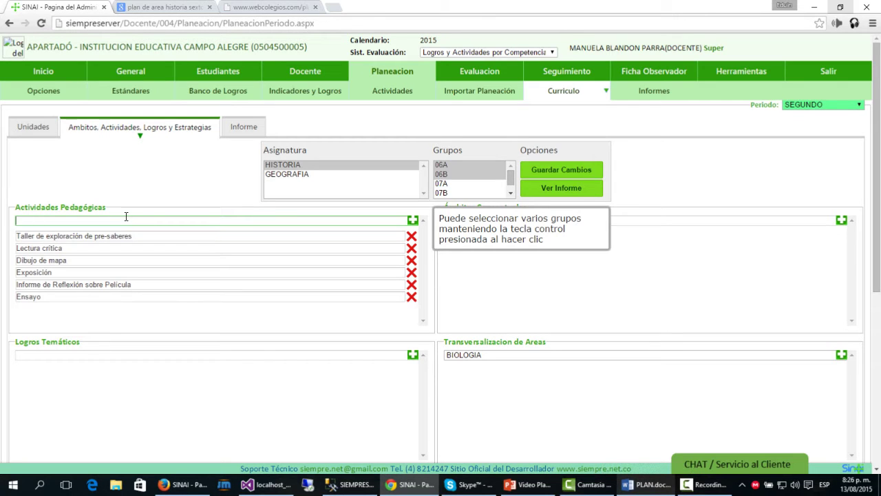
text(Mesa redon)
text(d)
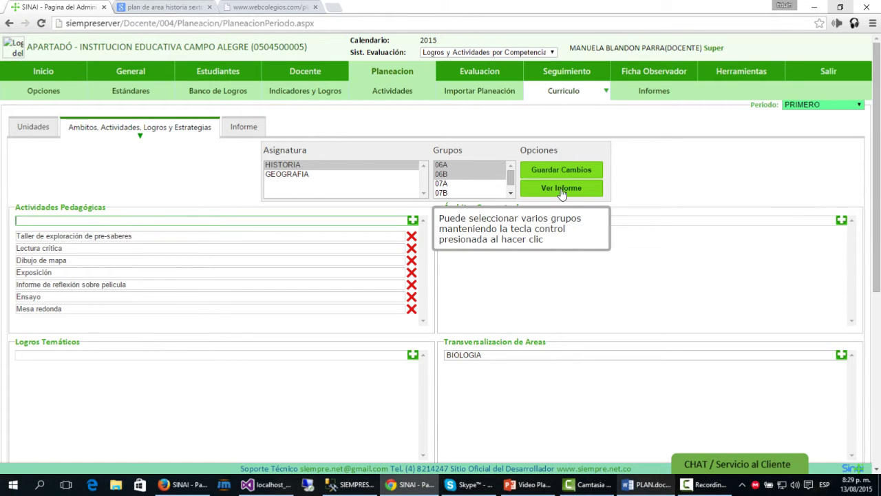
Check the pedagogical activities of groups 06A, 06B and 07A one at a time, ending on 06A
click(446, 165)
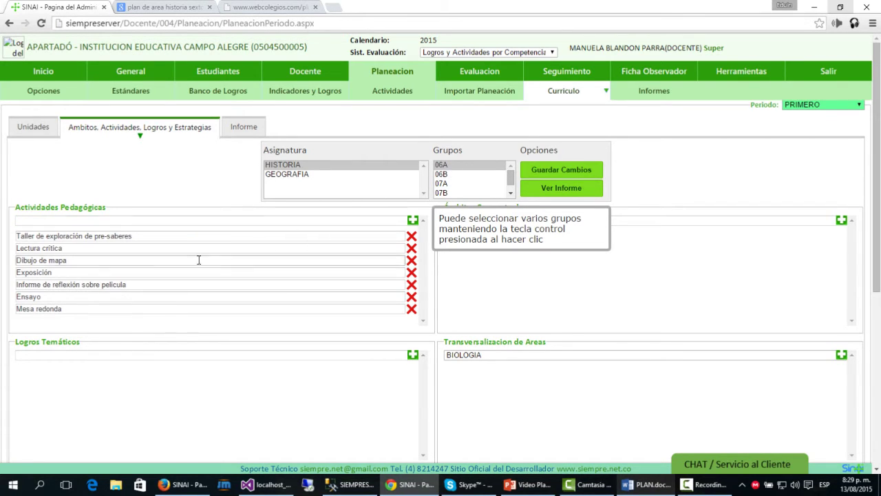
click(447, 175)
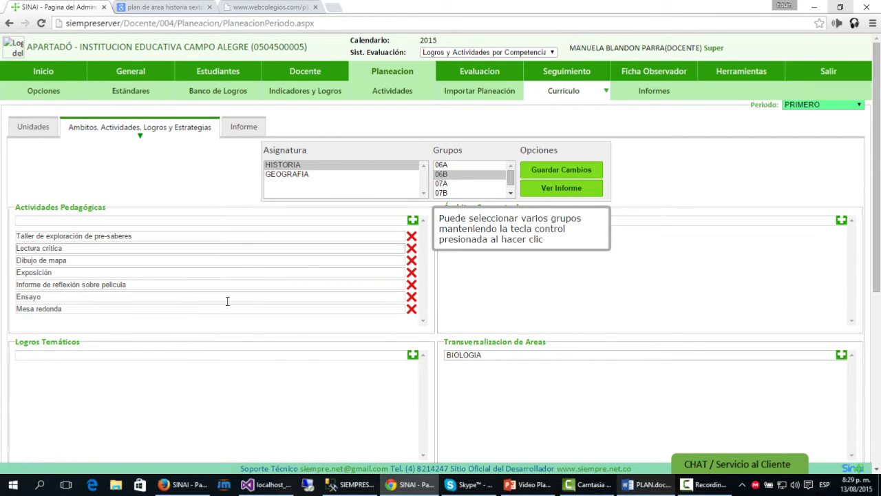
click(451, 183)
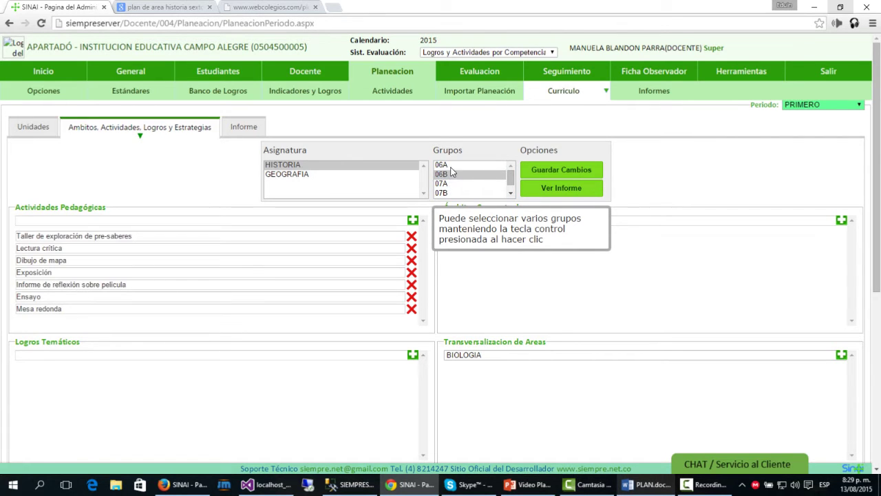
click(451, 167)
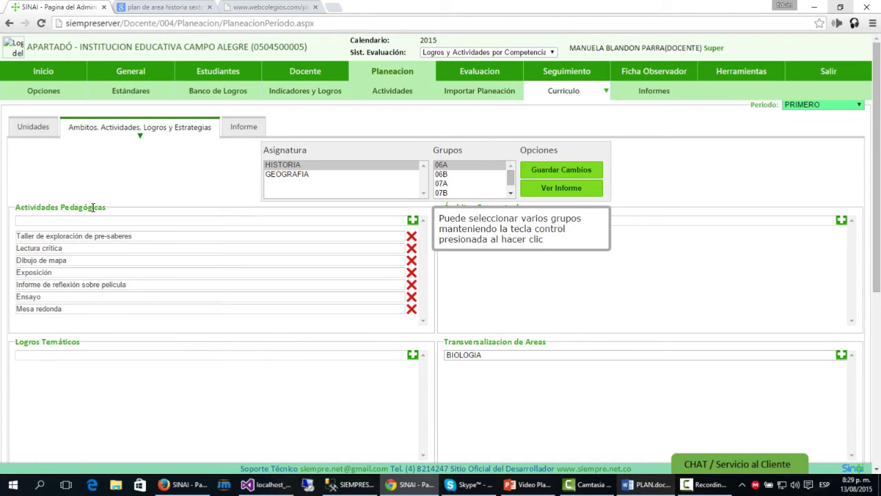
Add a test activity "Eliminar actividad" to group 06A's Actividades Pedagógicas and delete it again, accepting the confirmation
click(140, 218)
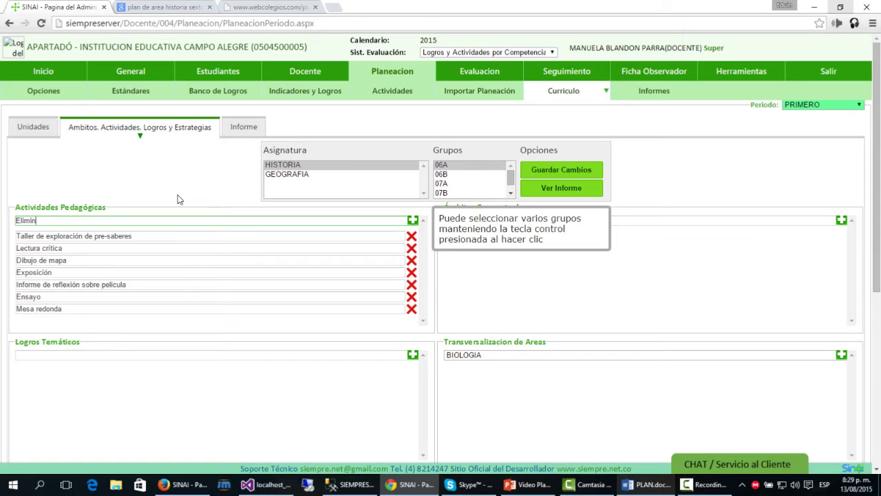
text(Eliminar actividad)
key(Return)
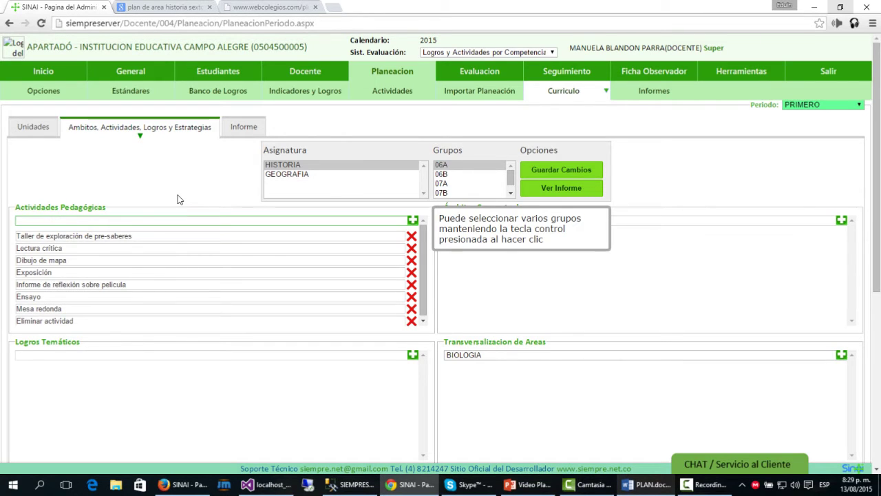
click(73, 323)
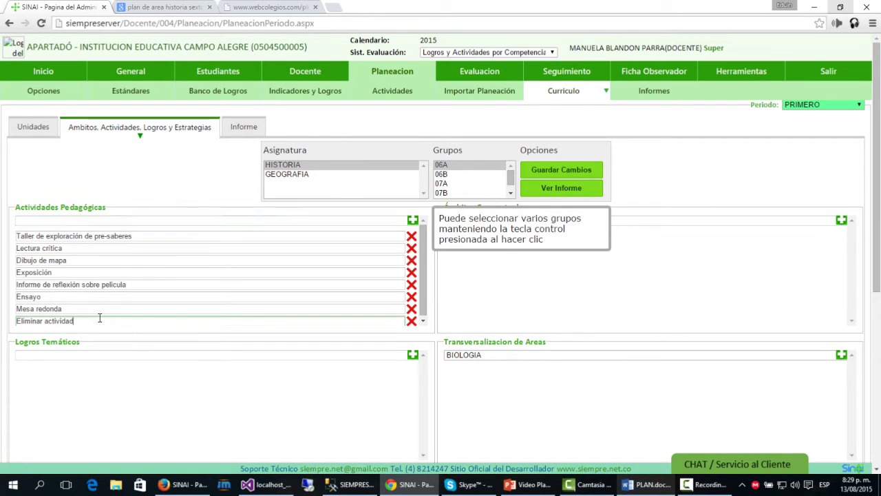
click(413, 321)
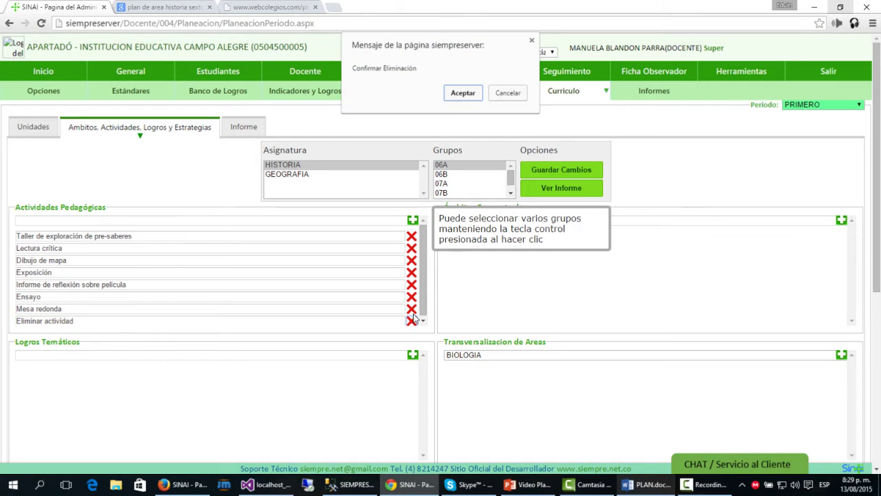
click(462, 93)
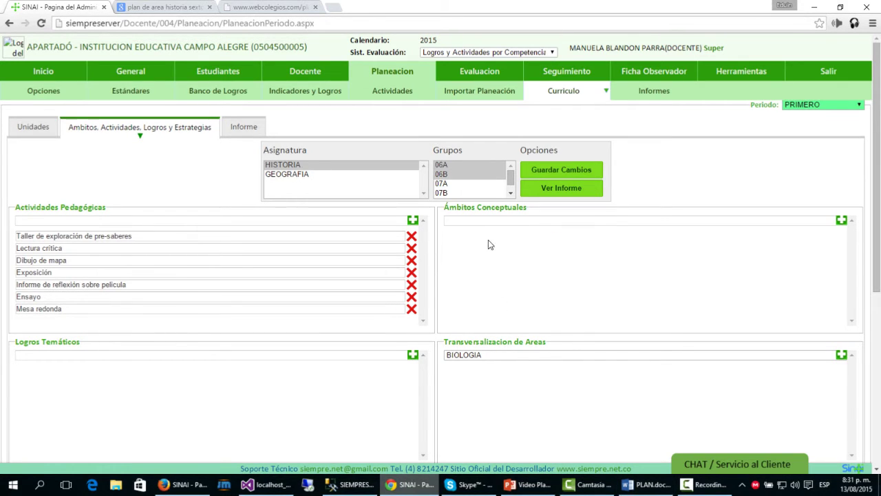
Add the copied "Aspectos geográficos de Mesopotamia, África y Asia" to Ámbitos Conceptuales, removing its bullet and indent
click(481, 221)
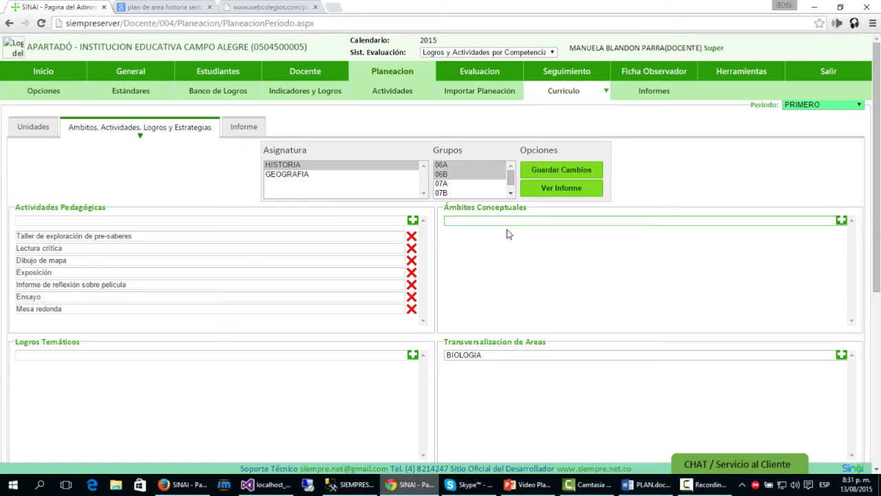
key(ctrl+v)
drag(462, 220, 444, 220)
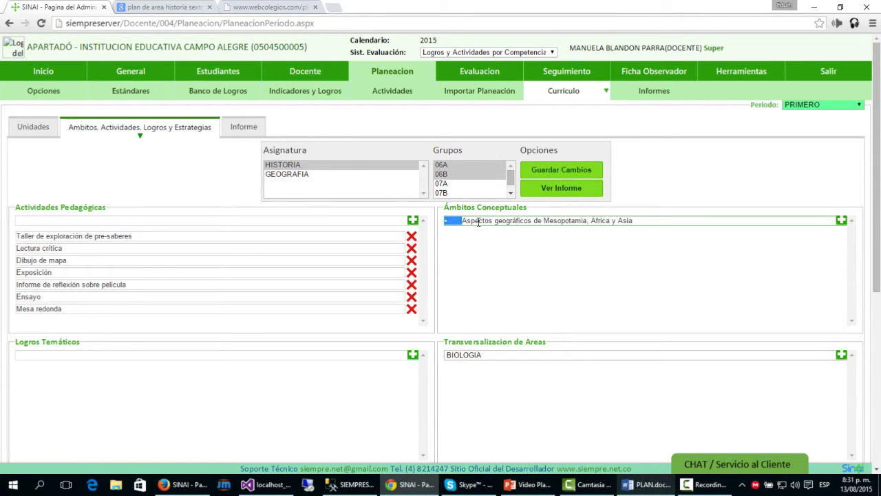
key(BackSpace)
click(841, 220)
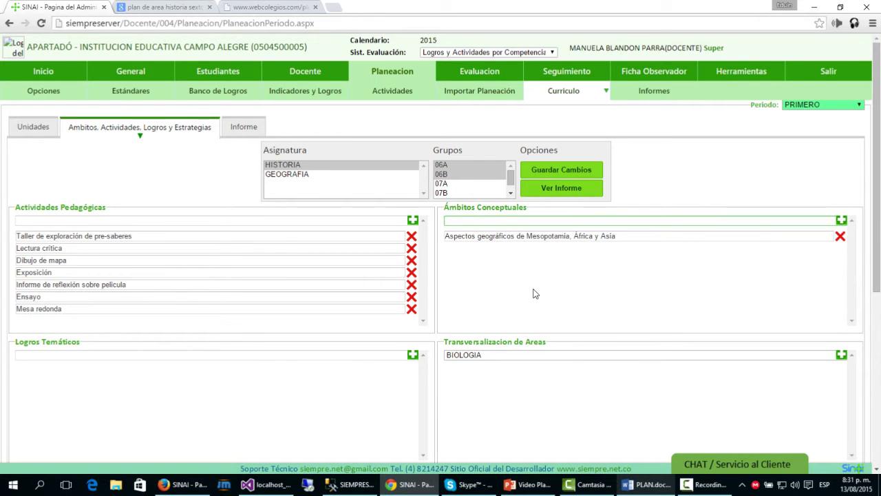
Switch to PLAN.docx in Word and remove the bullets from the AMBITOS items from "Las civilizaciones" through "Otras culturas del Oriente Asiático"
key(alt+Tab)
drag(253, 202, 492, 202)
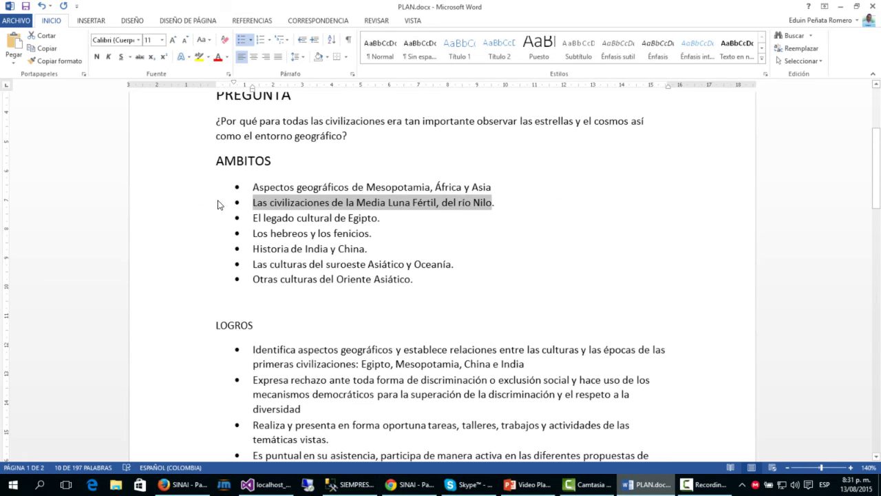
drag(253, 202, 400, 280)
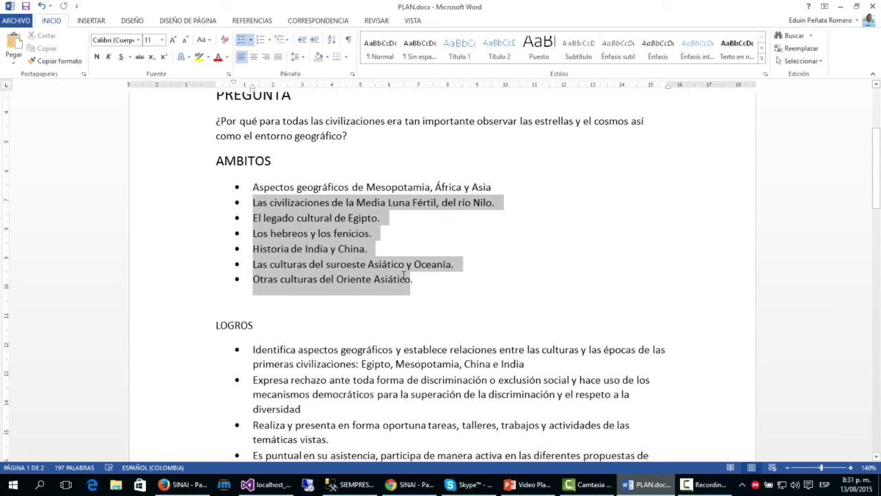
click(241, 39)
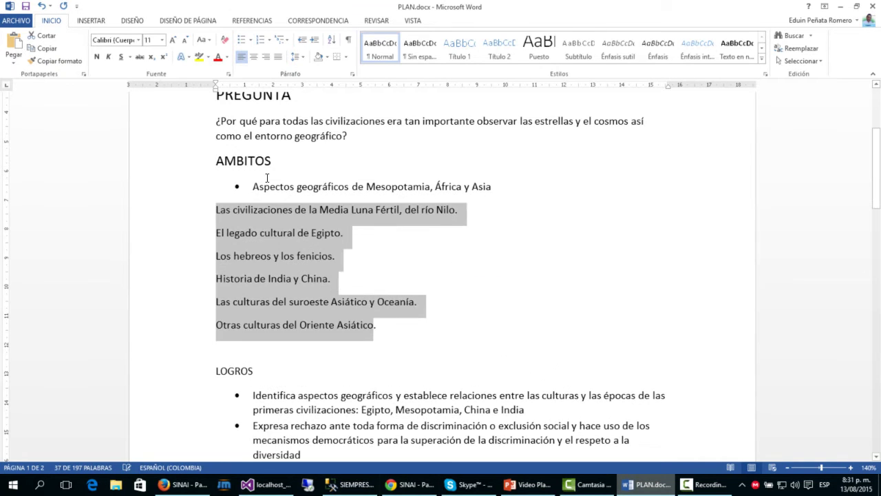
Copy "Las civilizaciones de la Media Luna Fértil, del río Nilo." from PLAN.docx and add it to Ámbitos Conceptuales in SINAI
click(224, 212)
click(198, 212)
key(ctrl+c)
key(alt+Tab)
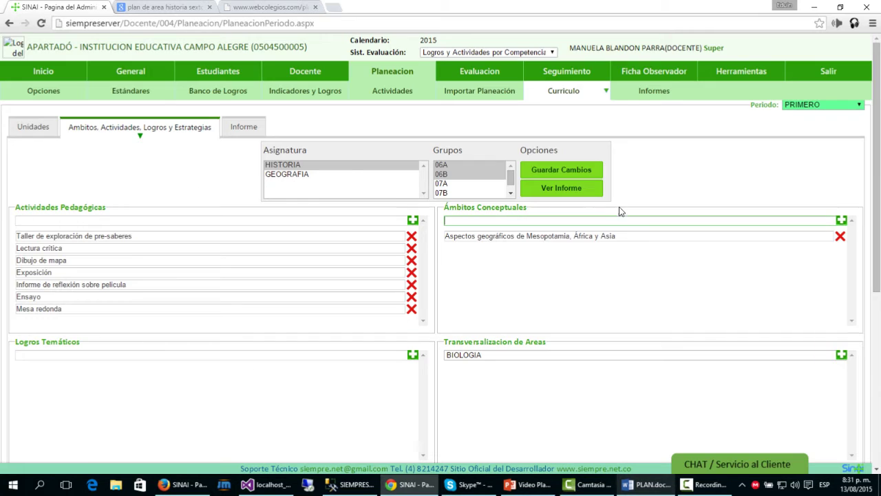
click(547, 219)
key(ctrl+v)
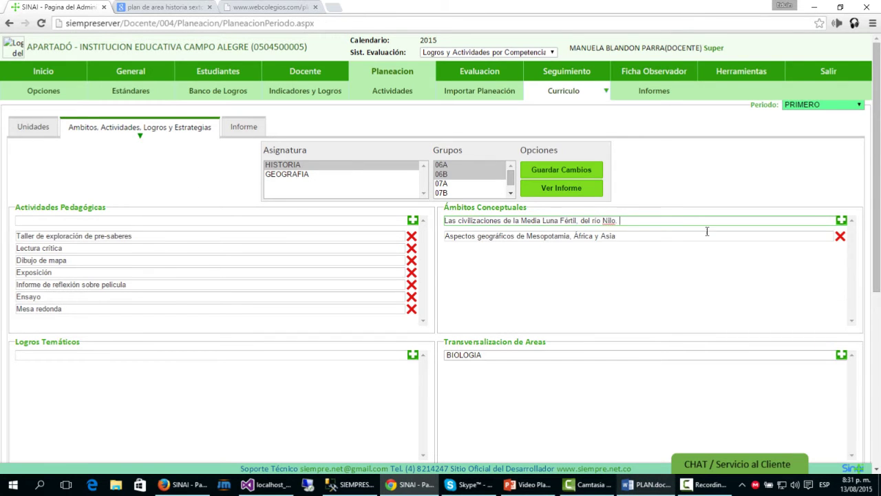
click(841, 221)
Copy "El legado cultural de Egipto." from PLAN.docx and add it to Ámbitos Conceptuales in SINAI
key(alt+Tab)
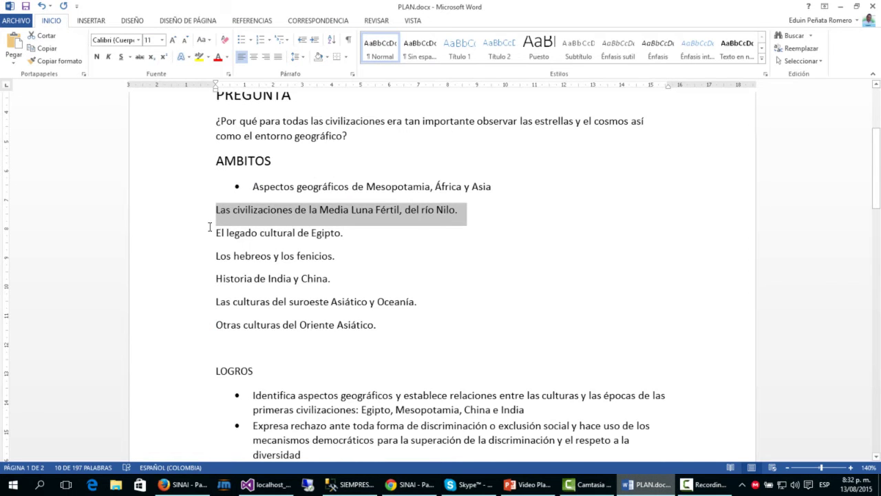
click(199, 234)
key(ctrl+c)
key(alt+Tab)
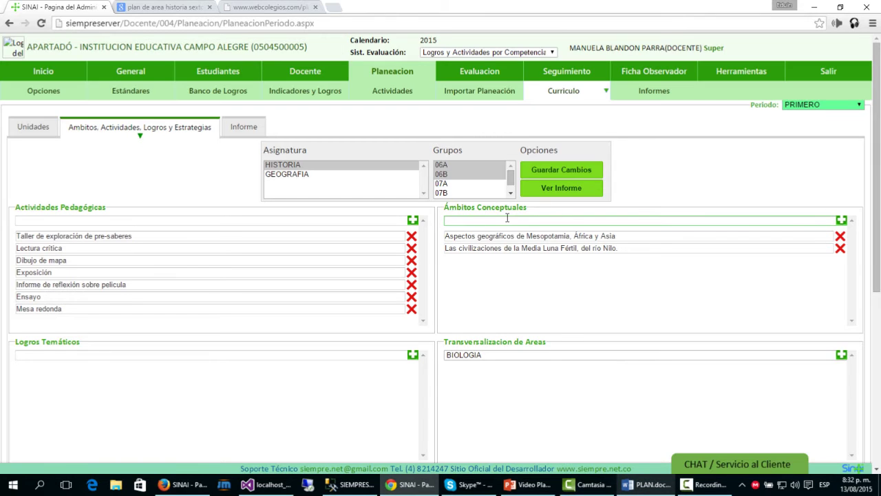
key(ctrl+v)
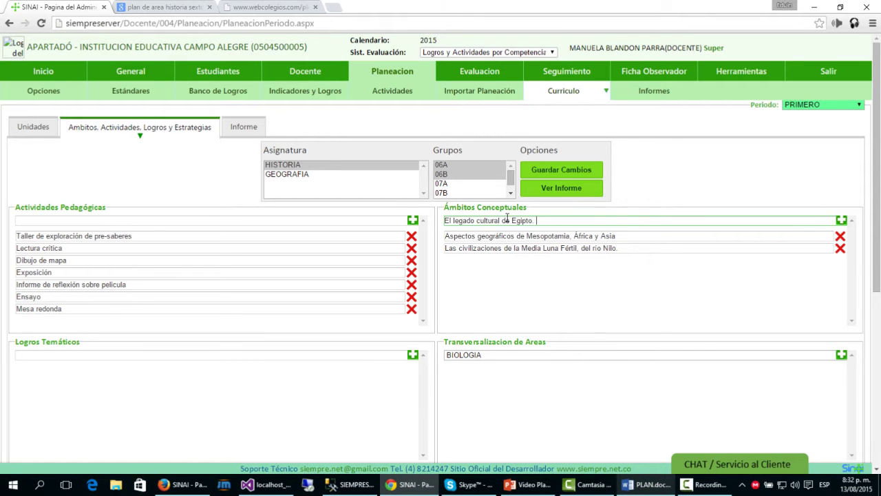
click(841, 220)
Copy "Los hebreos y los fenicios." from PLAN.docx and add it to Ámbitos Conceptuales in SINAI
key(alt+Tab)
click(203, 256)
key(ctrl+c)
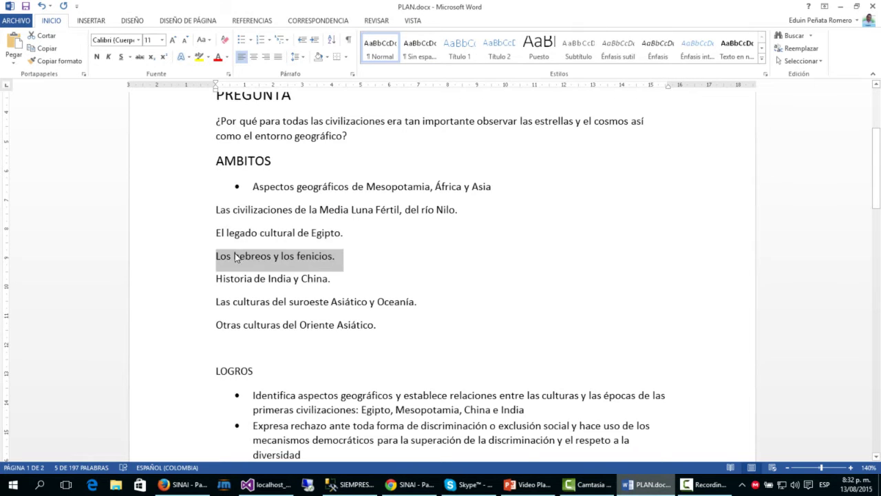
key(alt+Tab)
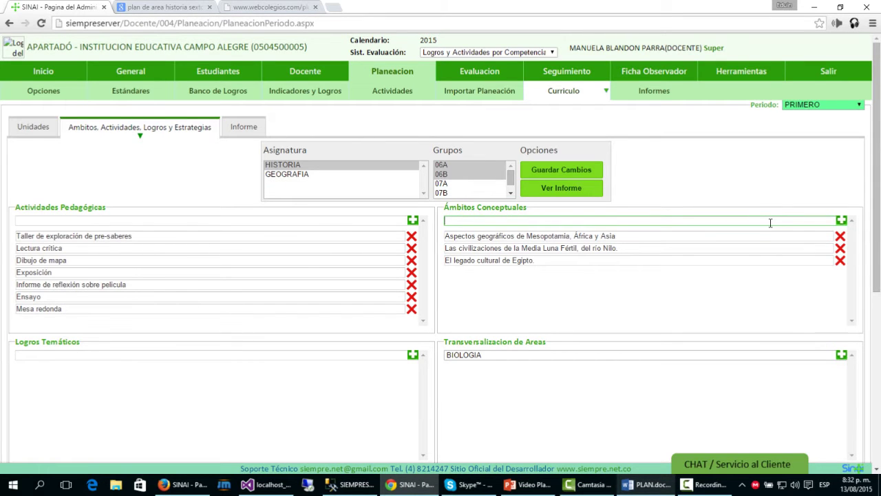
key(ctrl+v)
click(841, 220)
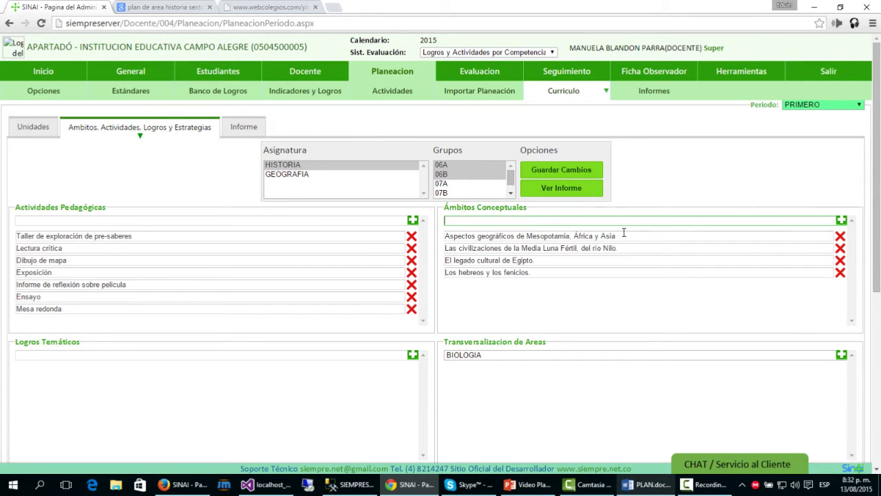
Copy "Historia de India y China." from PLAN.docx and add it to Ámbitos Conceptuales in SINAI
key(alt+Tab)
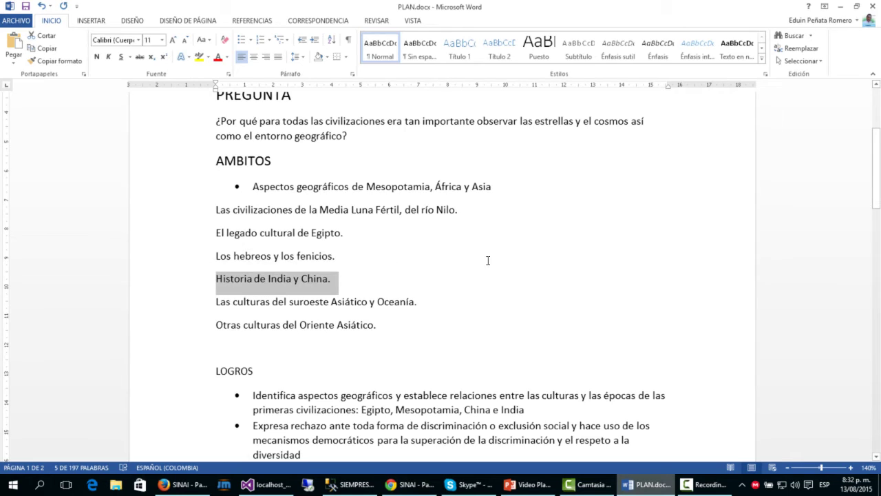
key(alt+Tab)
text(Historia de India y China.)
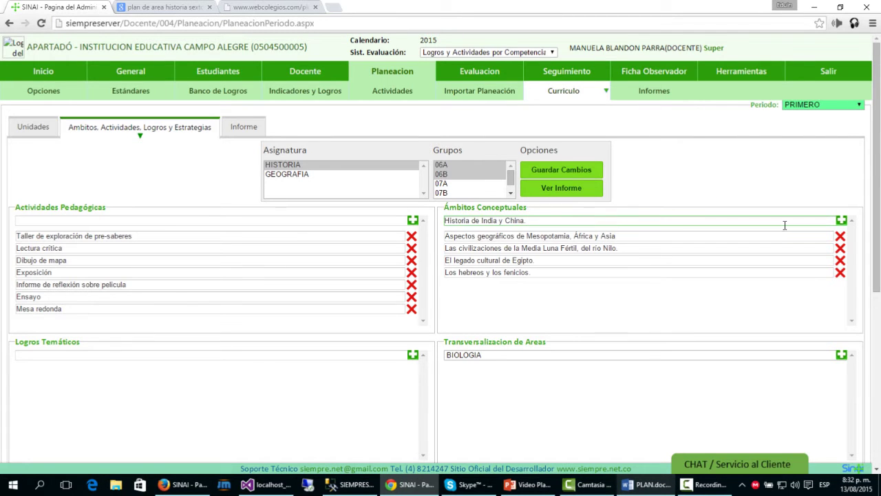
key(Return)
Copy "Las culturas del suroeste Asiático y Oceanía." from PLAN.docx and add it to Ámbitos Conceptuales in SINAI
key(alt+Tab)
click(203, 305)
key(ctrl+c)
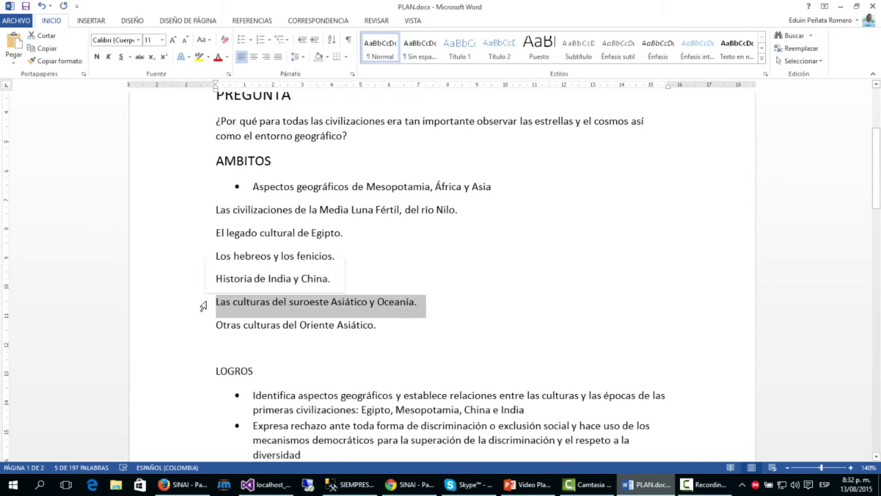
key(alt+Tab)
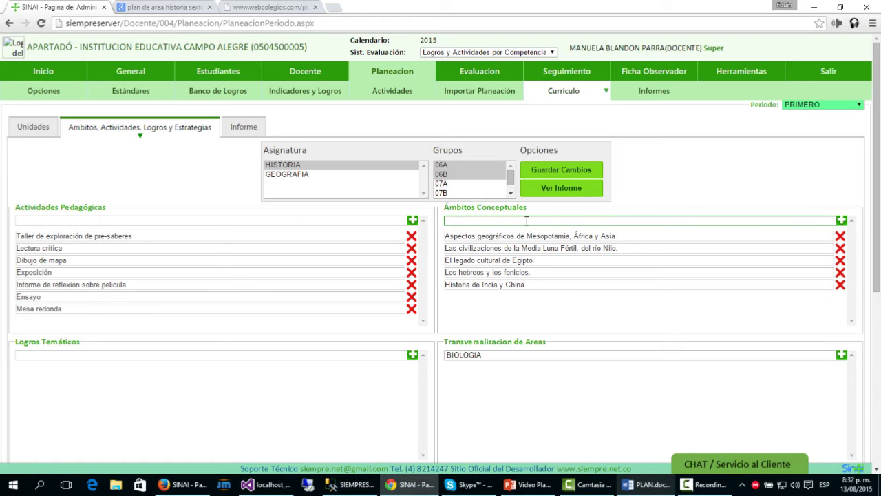
key(ctrl+v)
key(Return)
Copy "Otras culturas del Oriente Asiático." from PLAN.docx and add it to Ámbitos Conceptuales in SINAI
key(alt+Tab)
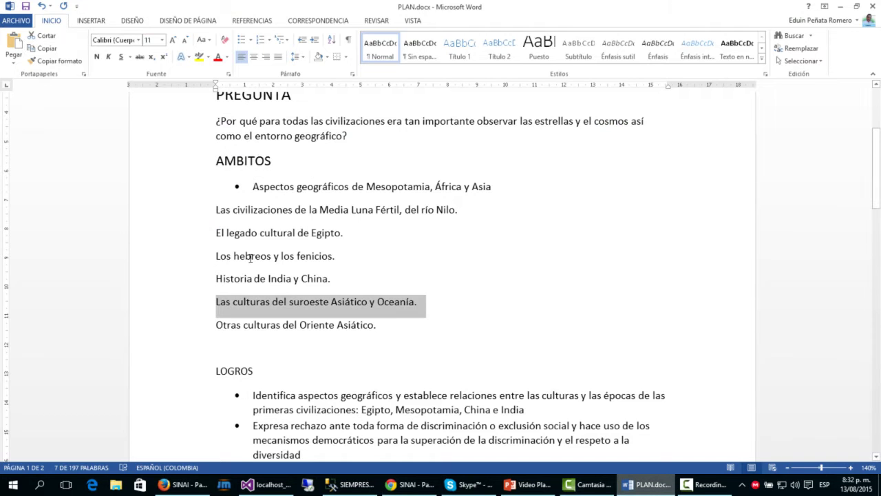
click(165, 330)
key(ctrl+c)
key(alt+Tab)
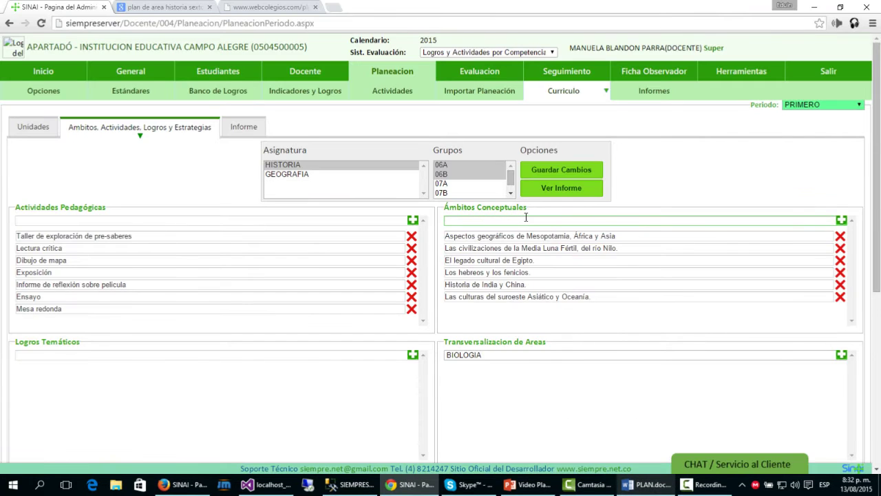
key(ctrl+v)
key(Return)
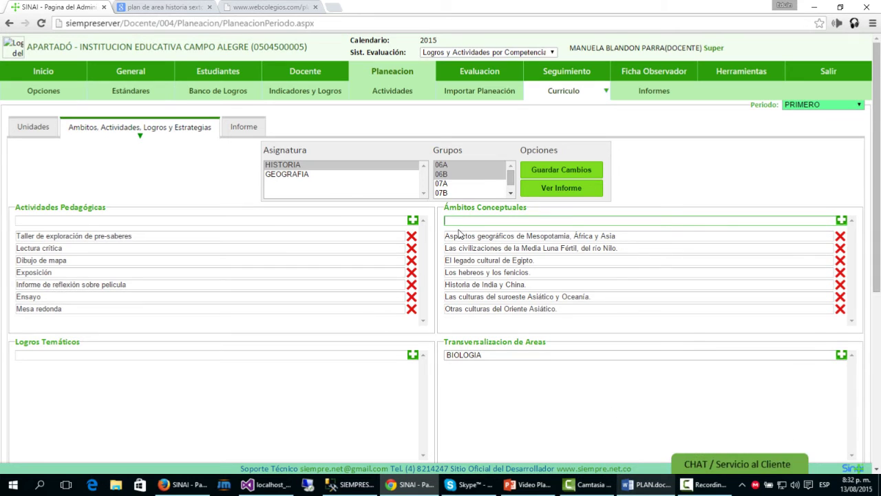
Activate the empty Logros Temáticos entry, switch to PLAN.docx and remove the bullets from the four LOGROS paragraphs
scroll(353, 256, down, 2)
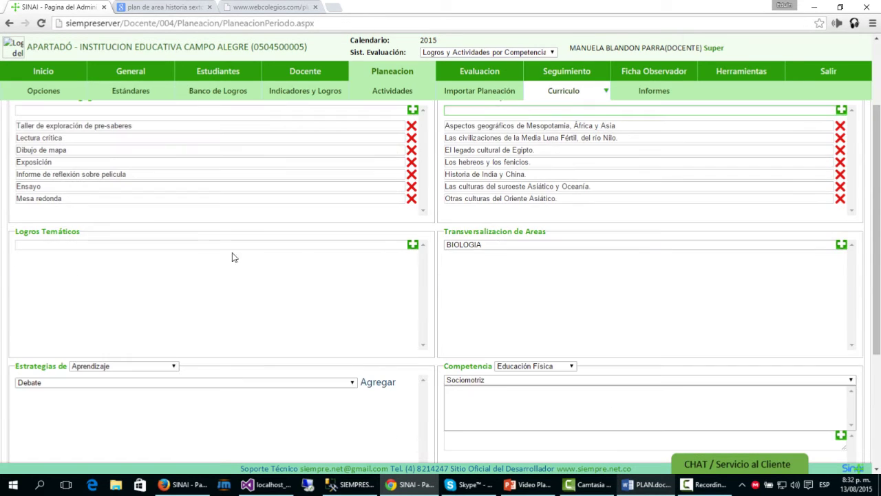
click(77, 242)
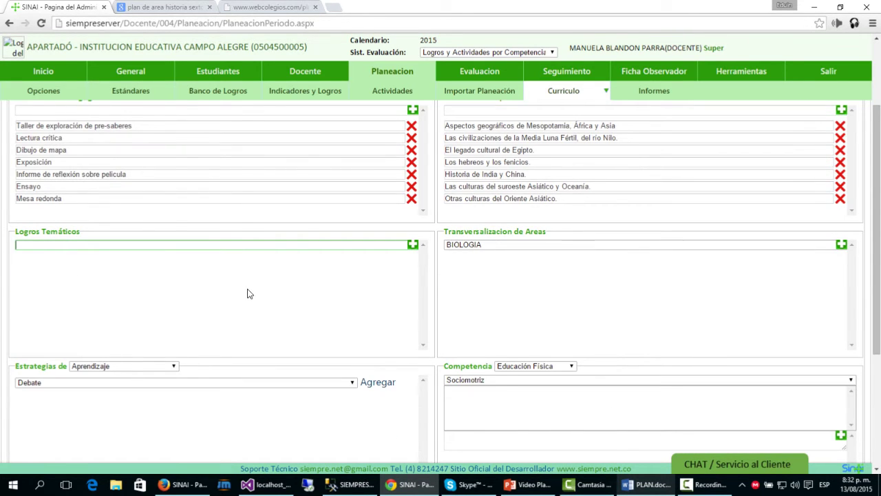
key(alt+Tab)
scroll(255, 296, down, 3)
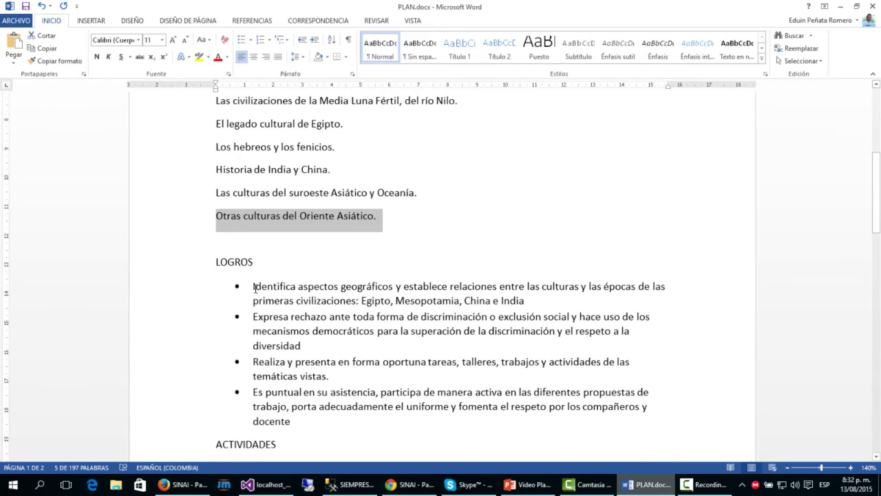
drag(255, 288, 356, 301)
drag(190, 291, 273, 423)
click(243, 41)
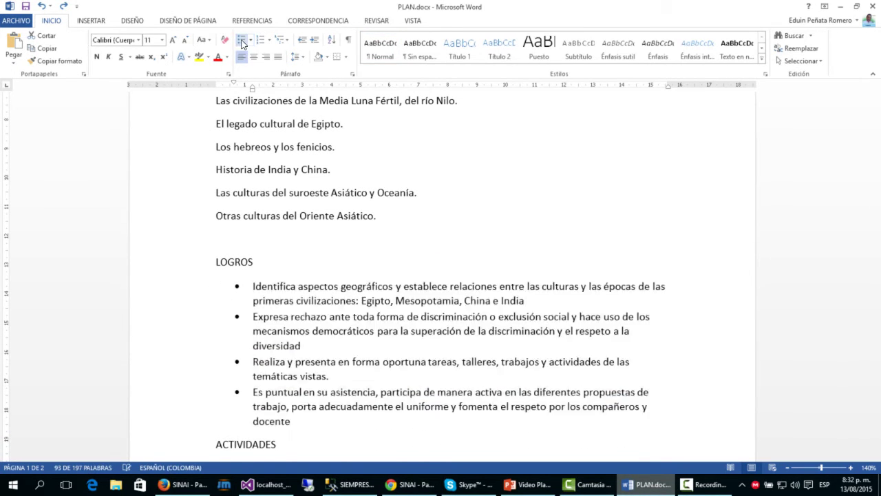
Copy the first LOGROS paragraph, "Identifica aspectos geográficos y establece relaciones…", from PLAN.docx and add it to Logros Temáticos in SINAI
click(181, 287)
double_click(199, 302)
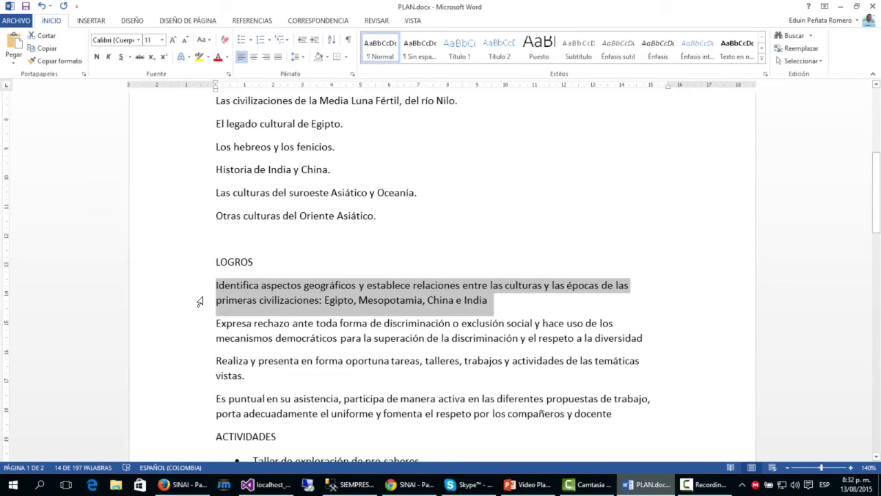
key(alt+Tab)
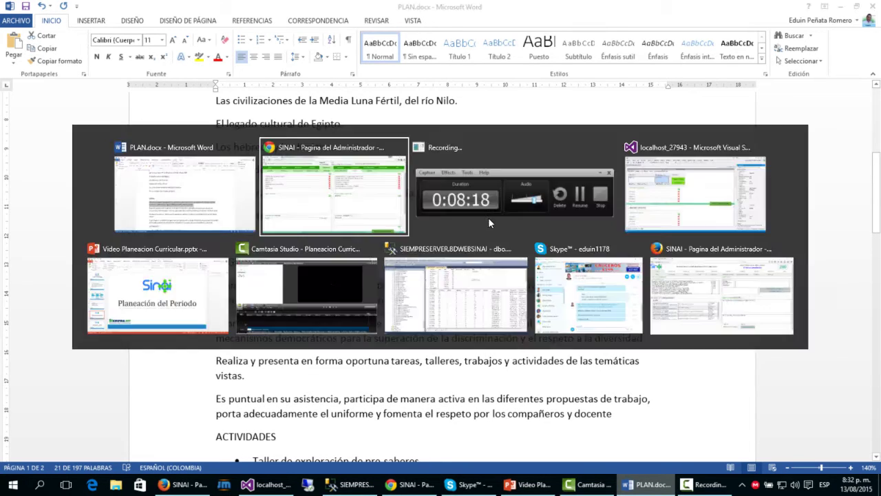
key(ctrl+v)
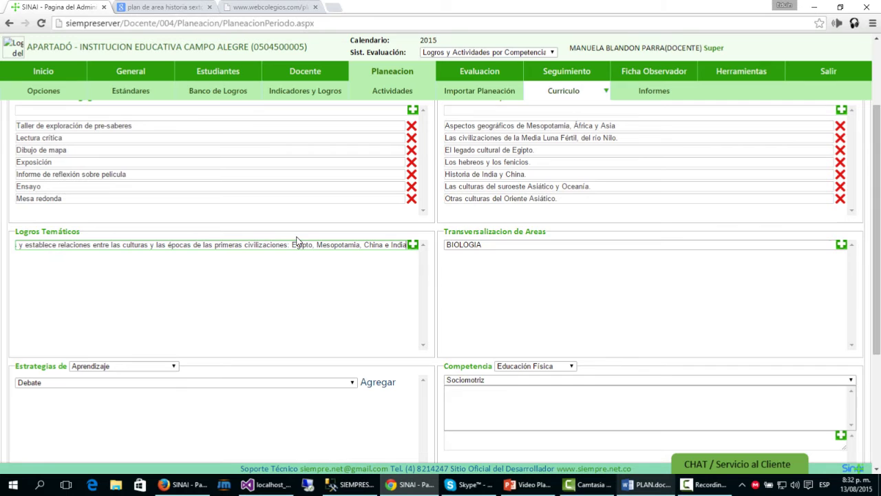
click(413, 245)
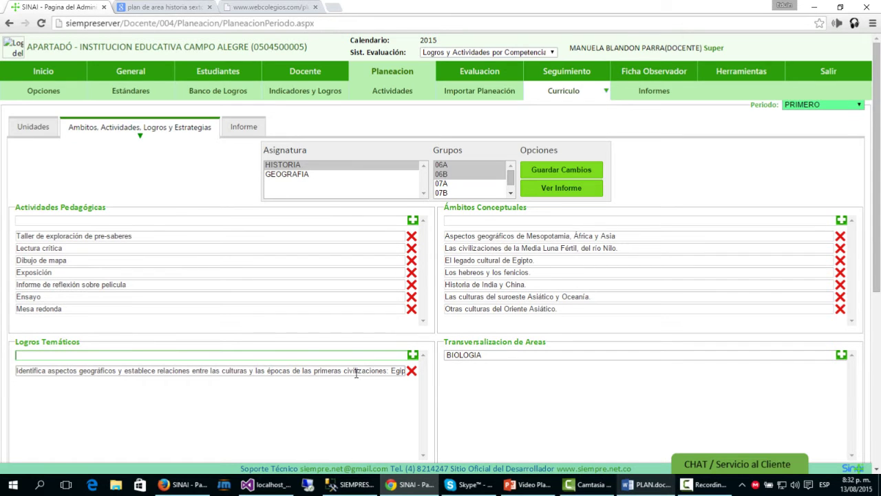
Copy the second LOGROS paragraph, "Expresa rechazo ante toda forma de discriminación…", from PLAN.docx and add it to Logros Temáticos in SINAI
key(alt+Tab)
drag(186, 328, 197, 339)
key(ctrl+c)
key(alt+Tab)
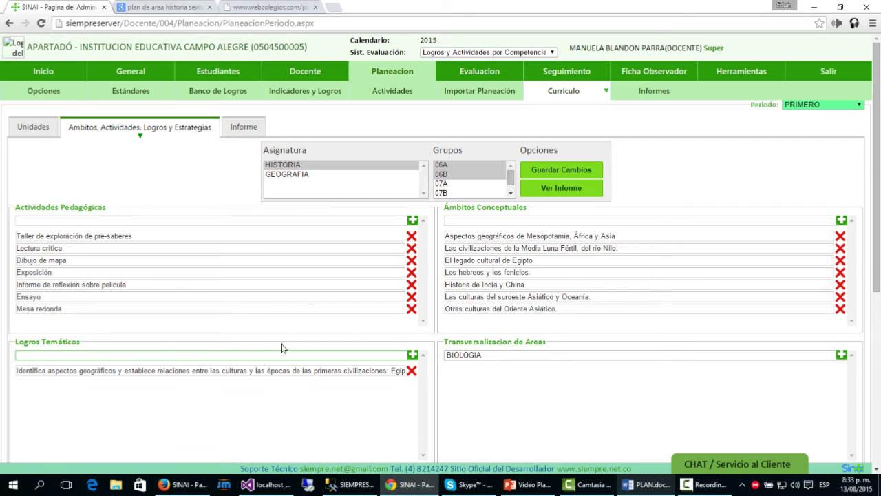
key(ctrl+v)
click(412, 355)
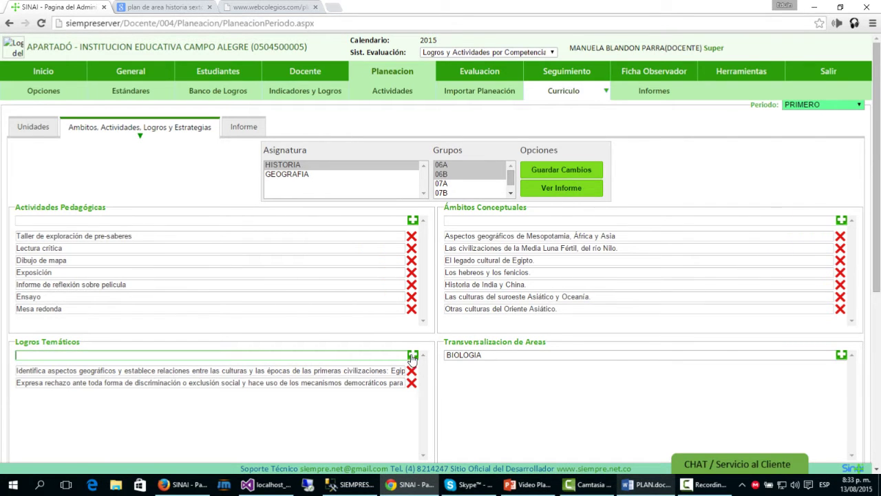
Copy the third LOGROS paragraph, "Realiza y presenta en forma oportuna tareas…", from PLAN.docx and add it to Logros Temáticos in SINAI
key(alt+Tab)
drag(197, 364, 200, 374)
key(ctrl+c)
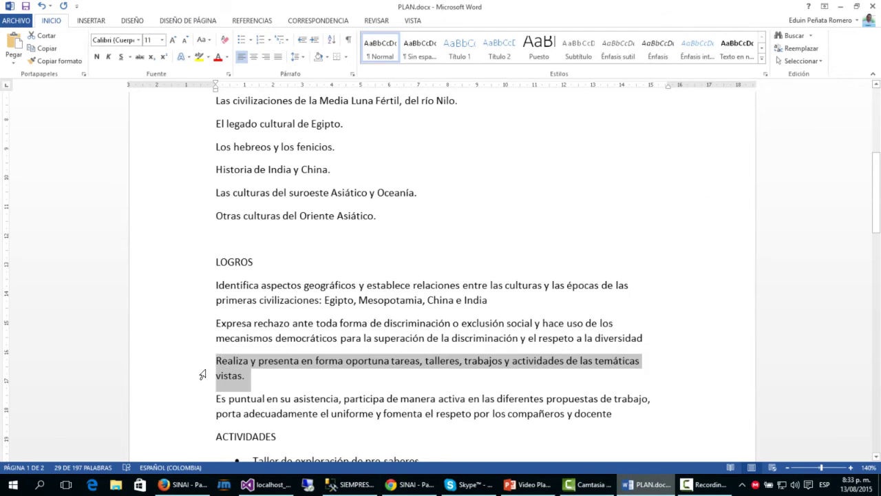
key(alt+Tab)
click(253, 351)
key(ctrl+v)
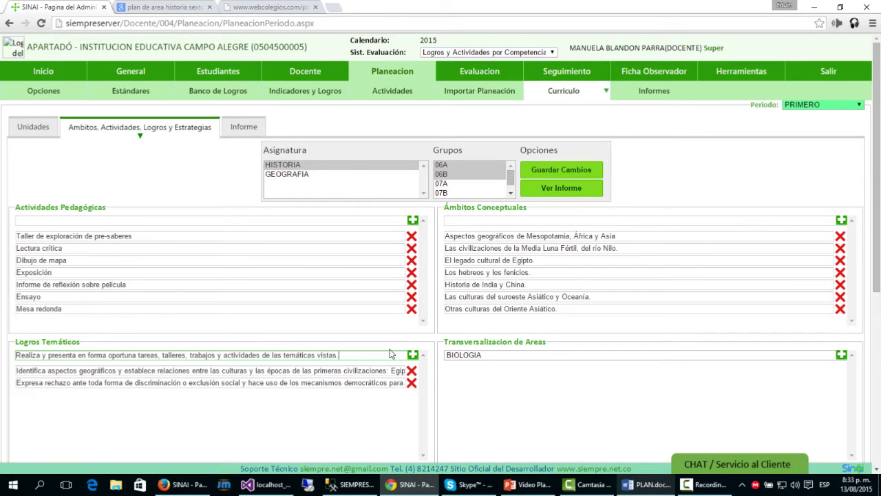
click(413, 354)
Copy the fourth LOGROS paragraph, "Es puntual en su asistencia…", from PLAN.docx and add it to Logros Temáticos in SINAI
key(alt+Tab)
scroll(294, 306, down, 2)
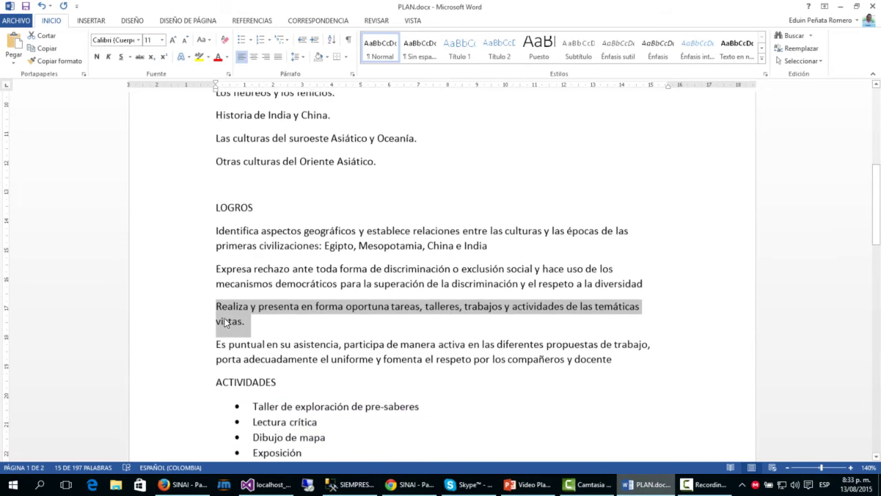
drag(194, 327, 197, 342)
key(alt+Tab)
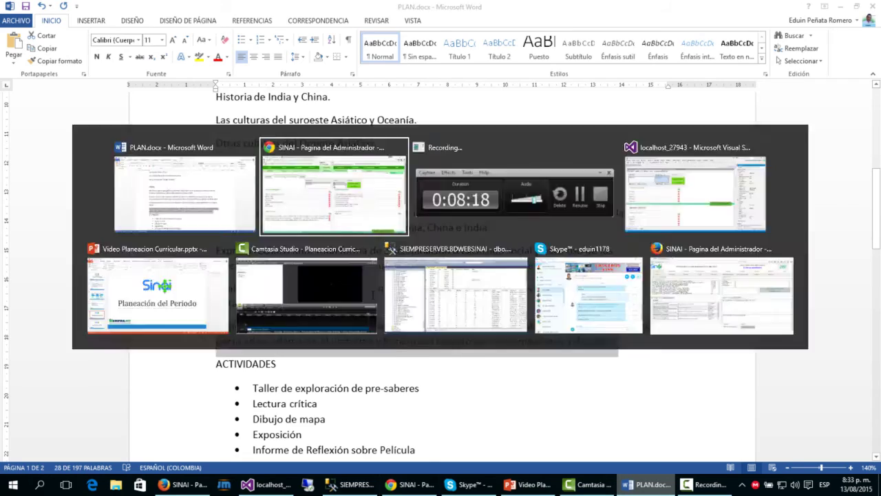
key(ctrl+v)
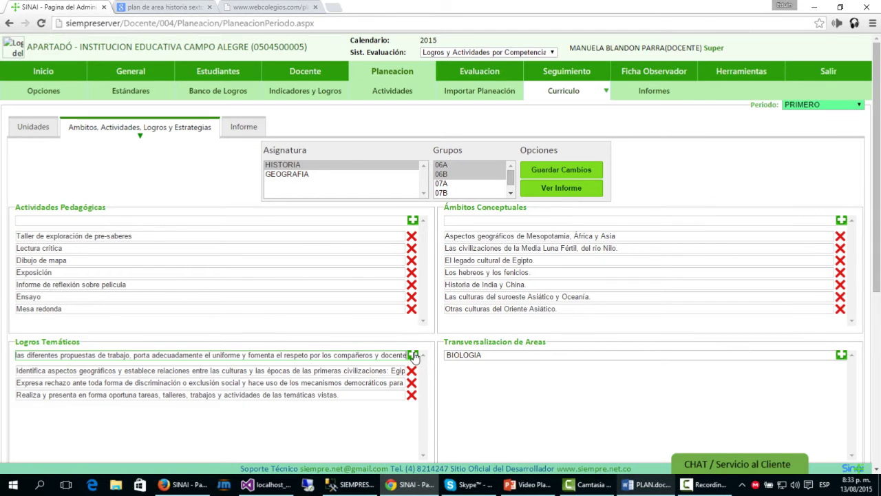
click(413, 354)
scroll(377, 282, down, 1)
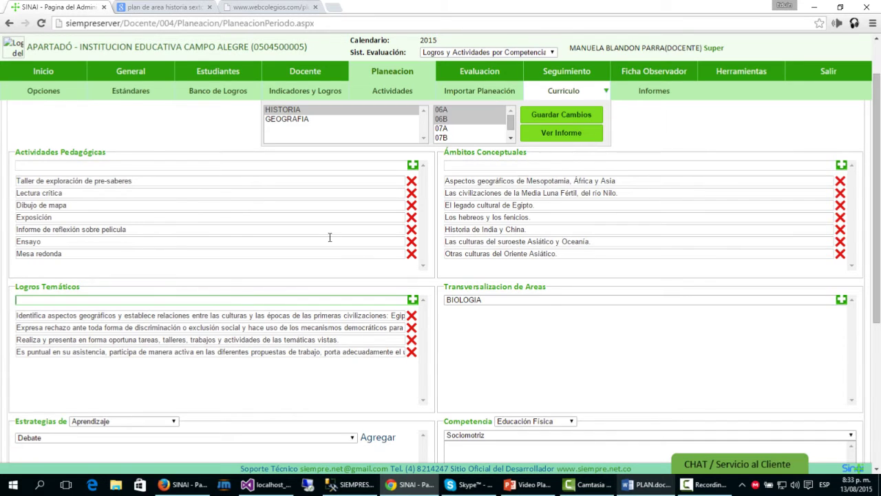
scroll(194, 297, down, 1)
scroll(195, 293, down, 1)
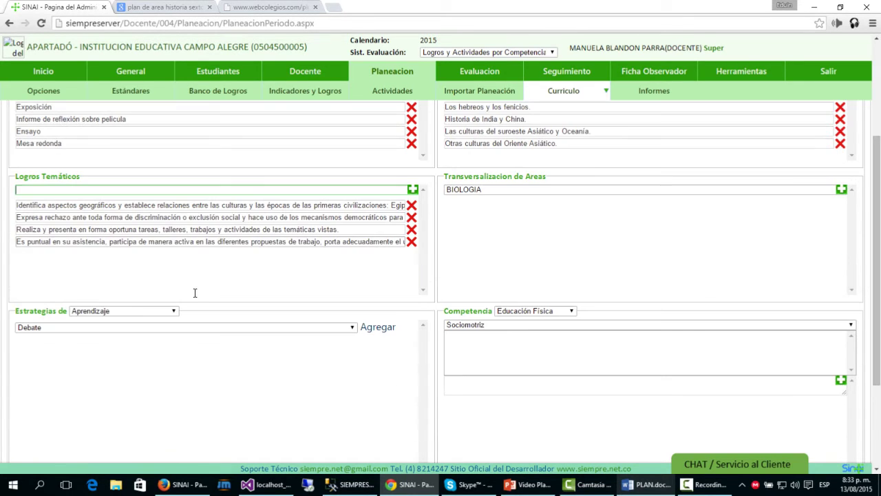
Add Debate as an Aprendizaje strategy in the Estrategias section
scroll(195, 297, up, 1)
scroll(138, 295, down, 2)
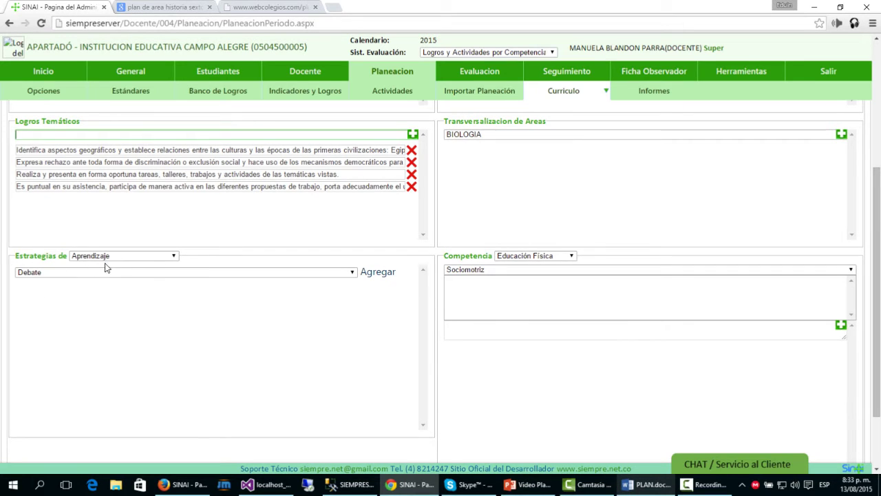
click(172, 256)
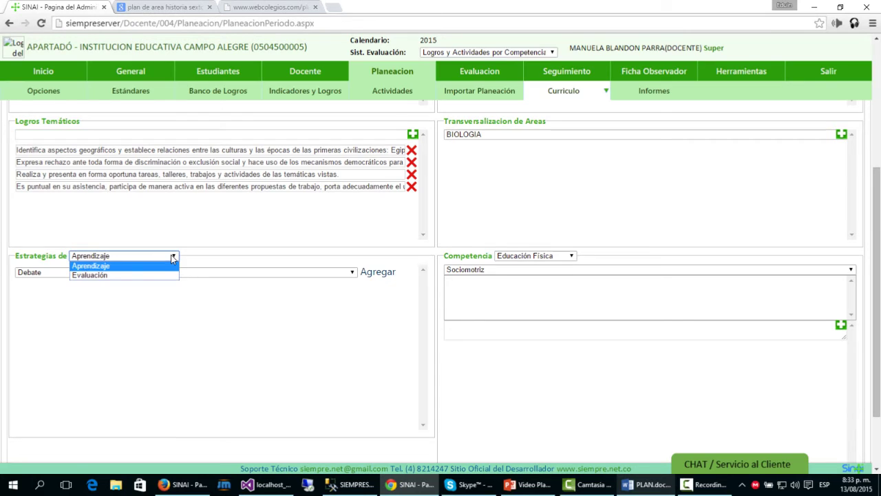
click(172, 256)
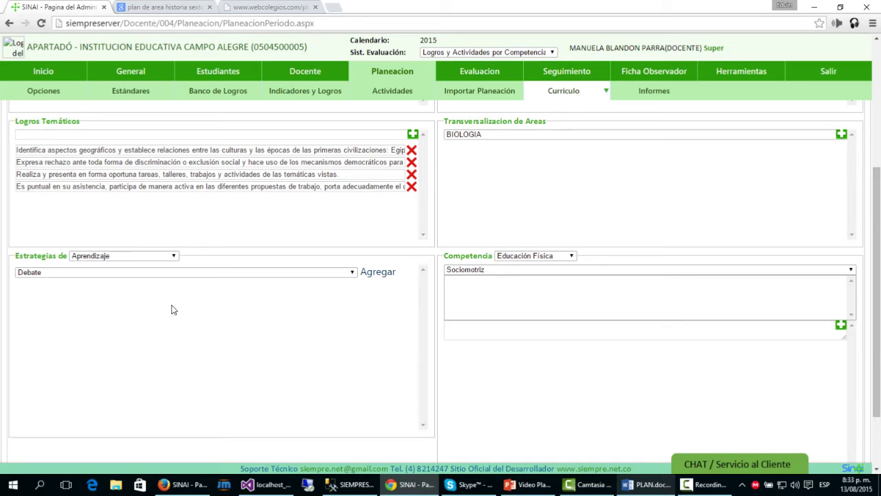
click(157, 258)
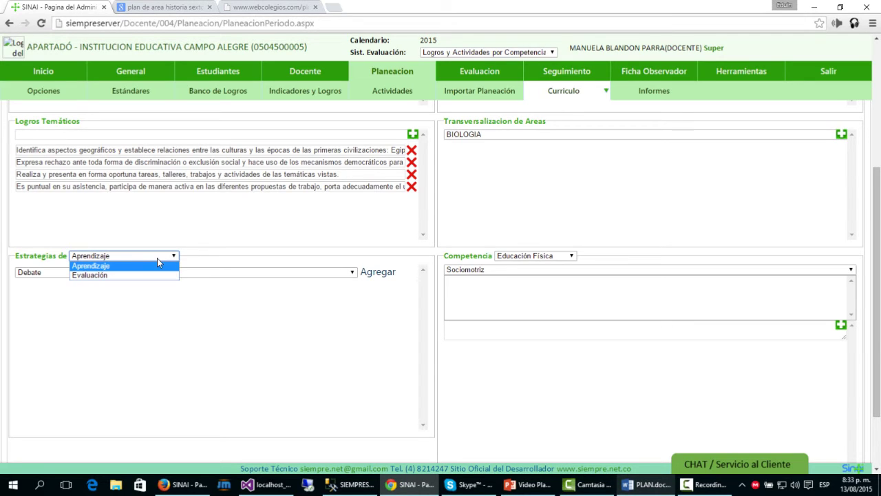
click(101, 266)
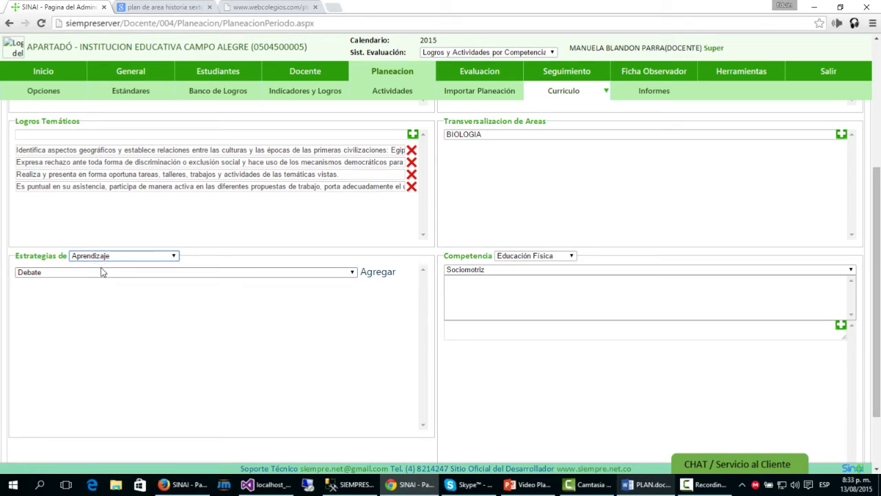
click(159, 277)
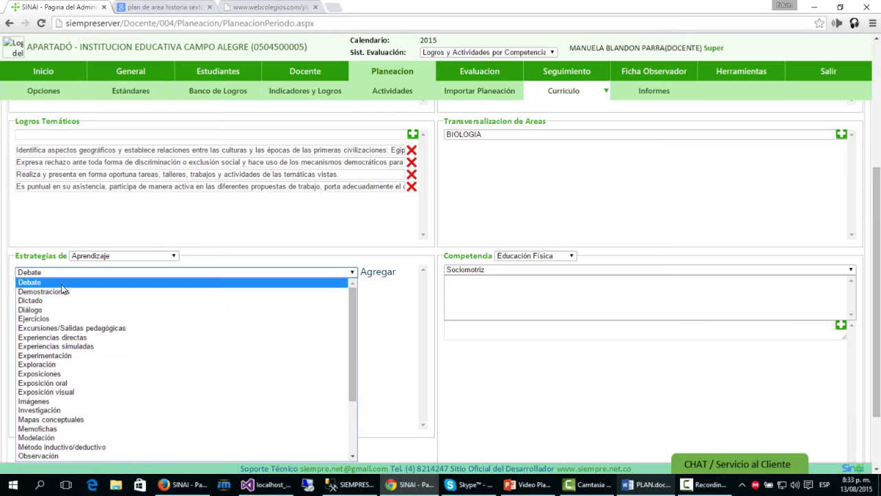
click(61, 283)
click(372, 272)
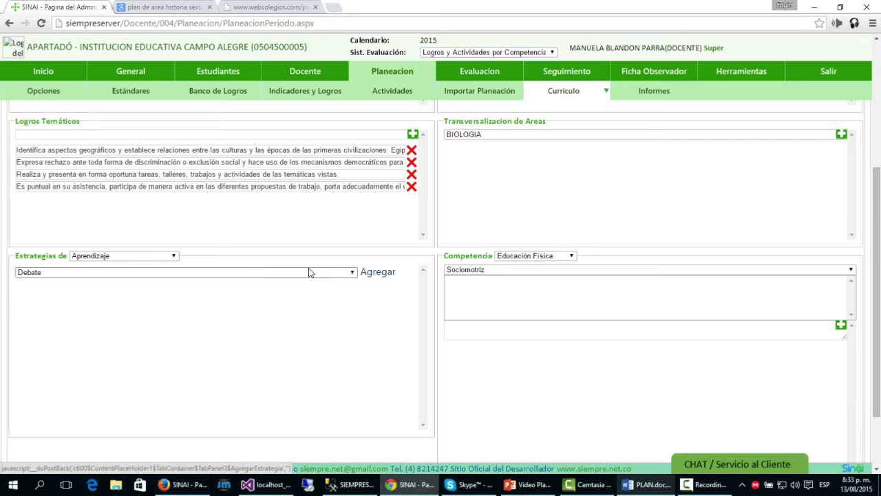
Add Demostraciones and Experiencias directas as further Aprendizaje strategies
click(98, 272)
click(69, 292)
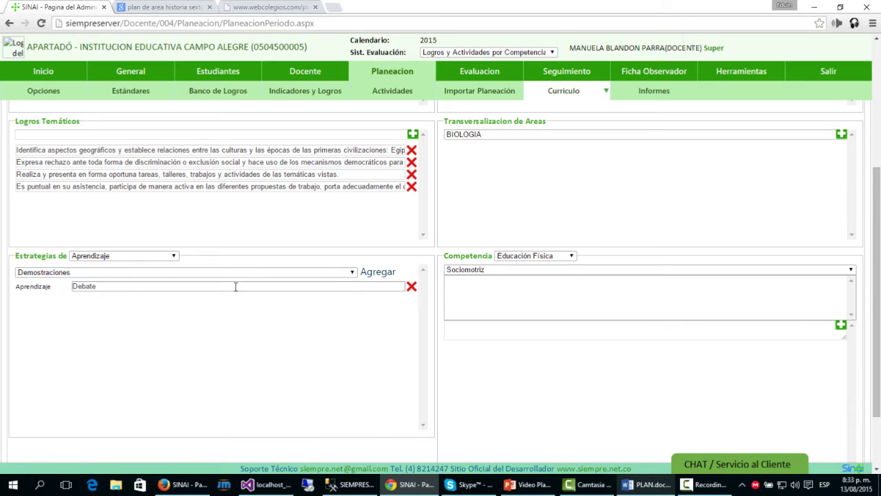
click(391, 274)
click(170, 272)
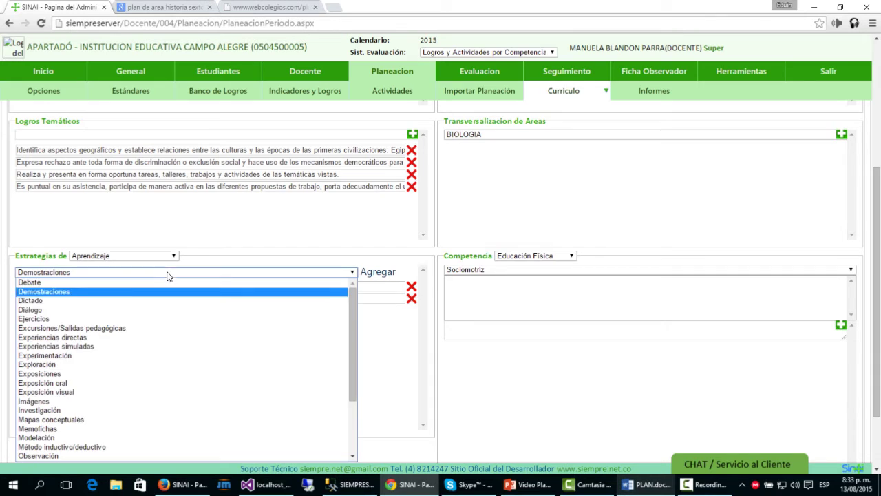
click(60, 337)
click(380, 273)
Change the strategy type to Evaluación and add Ejercicios and "Examen centrado en conceptos, definiciones"
click(116, 261)
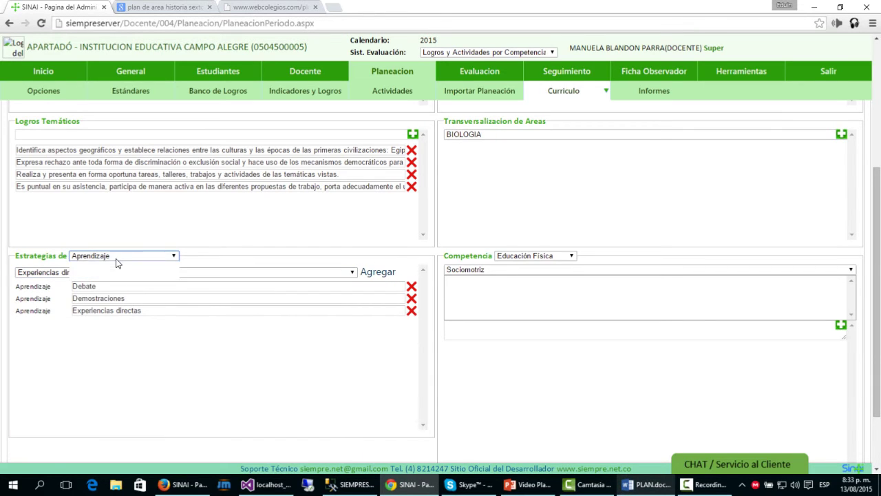
click(105, 274)
click(110, 274)
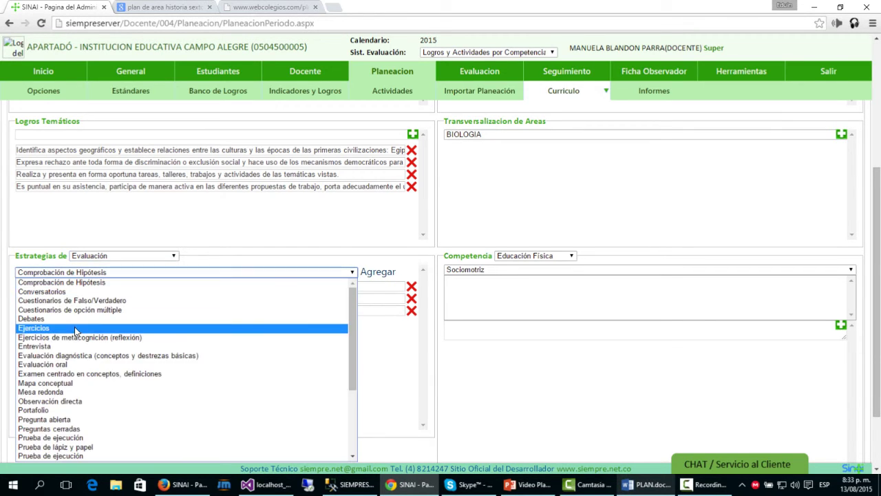
click(75, 327)
click(378, 272)
click(133, 274)
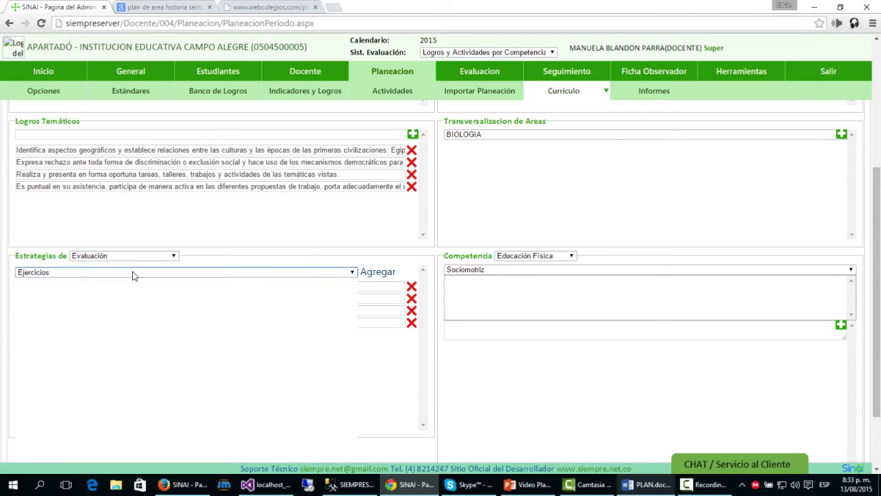
click(89, 365)
click(372, 272)
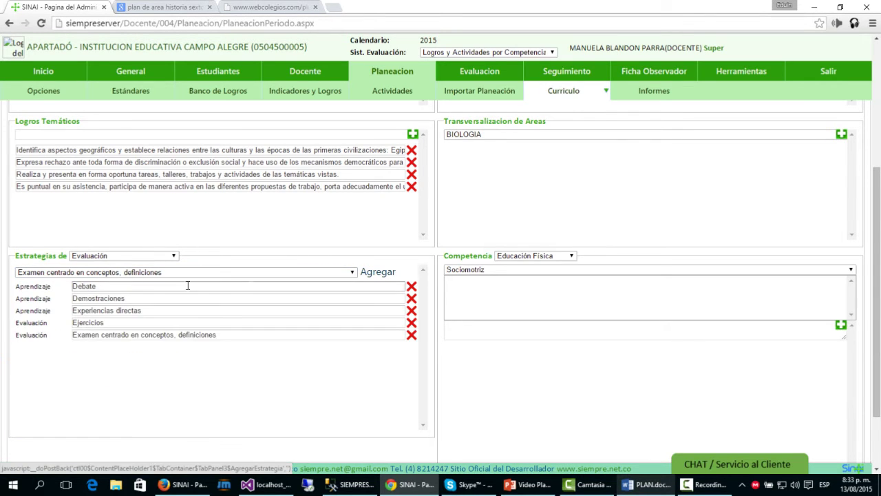
Add Pregunta abierta as an Evaluación strategy
click(145, 273)
click(77, 390)
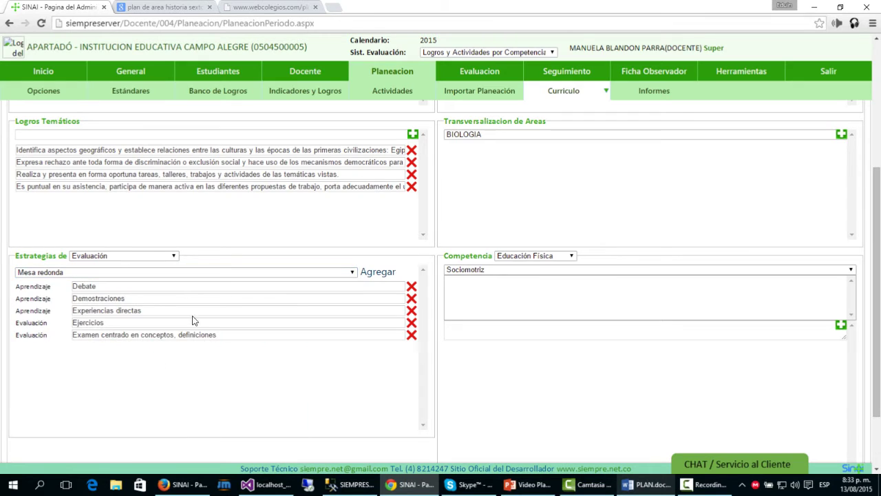
click(199, 272)
click(94, 416)
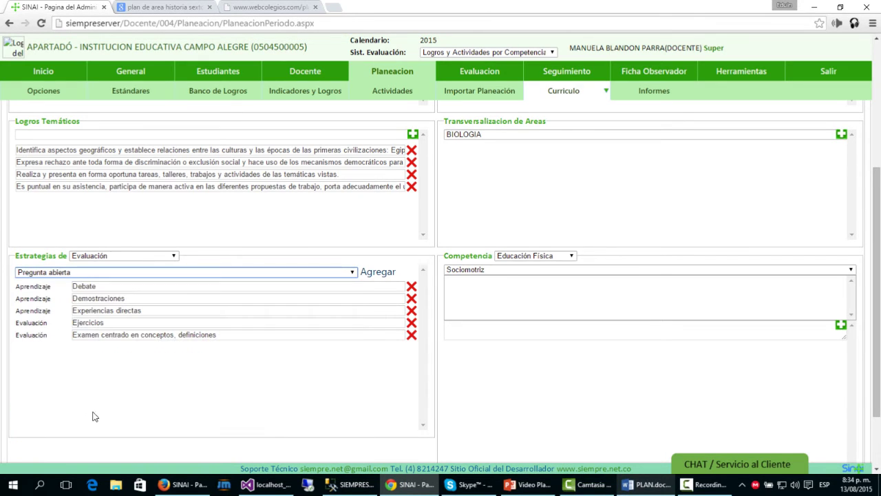
click(391, 272)
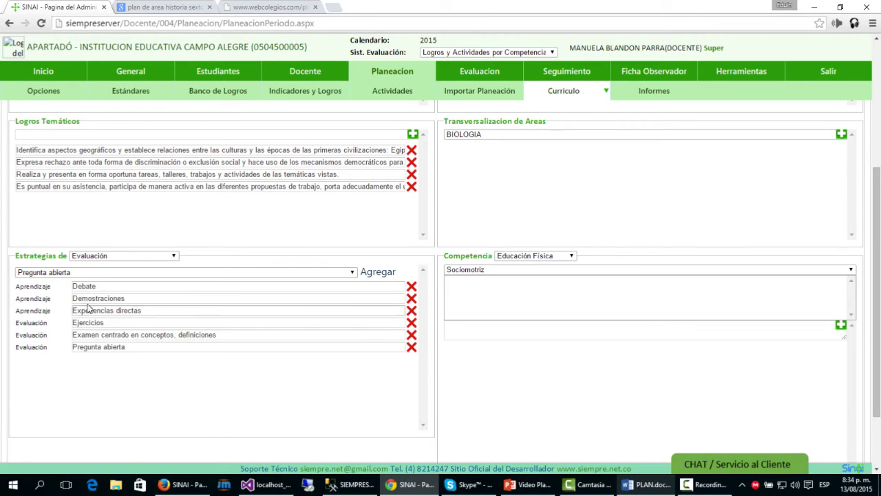
Add "Evaluación diagnóstica (conceptos y destrezas básicas)" as an Evaluación strategy
click(86, 274)
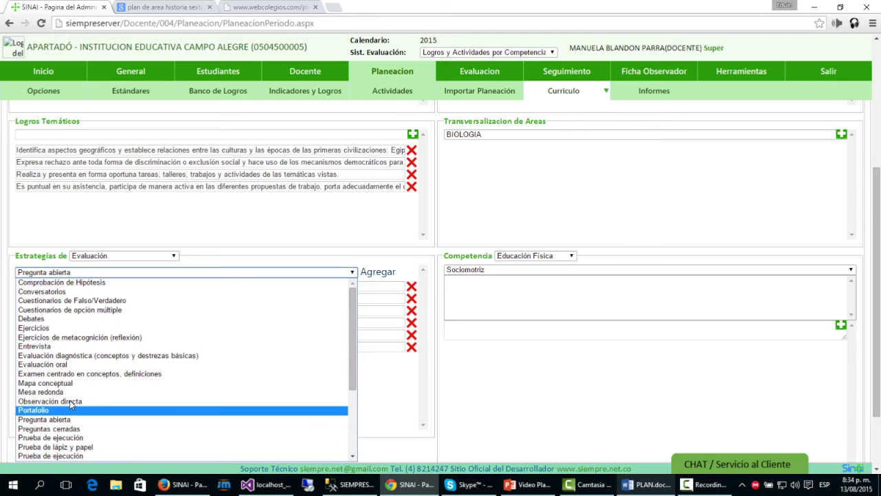
click(74, 356)
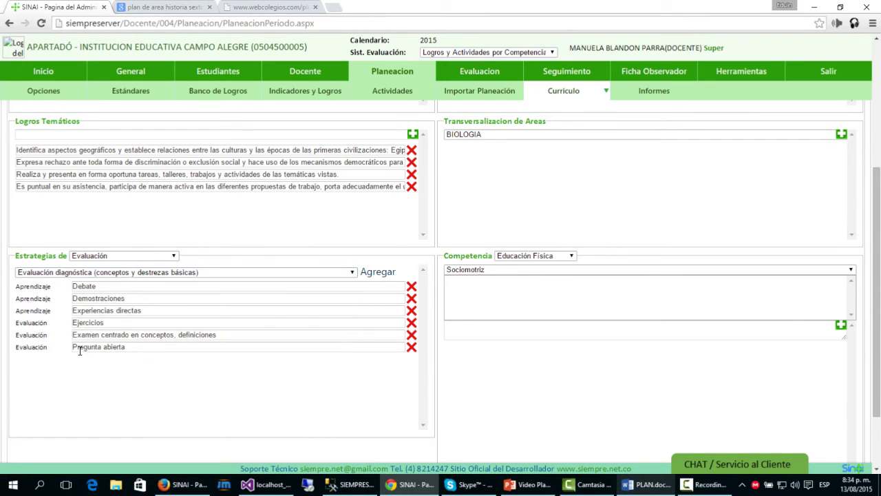
click(377, 273)
Replace the text of the Evaluación diagnóstica strategy with "Estrategia modificada" and save the planning changes
drag(295, 336, 162, 316)
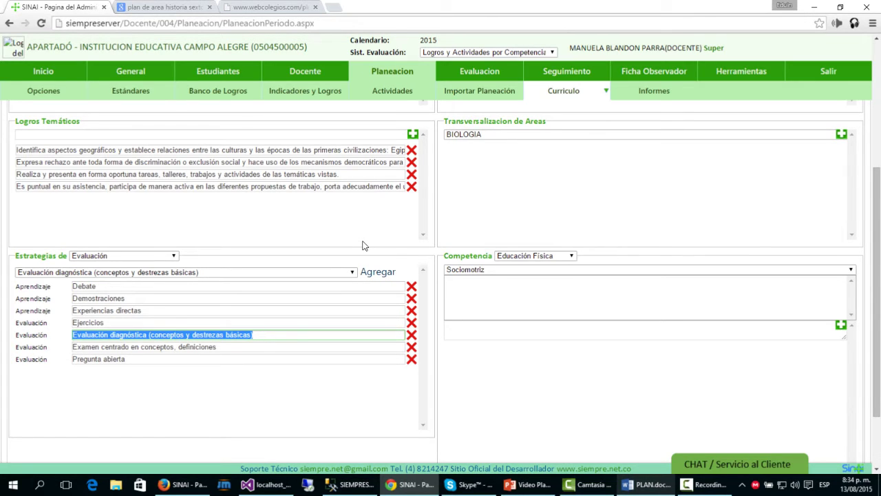
text(Estrategia modificada)
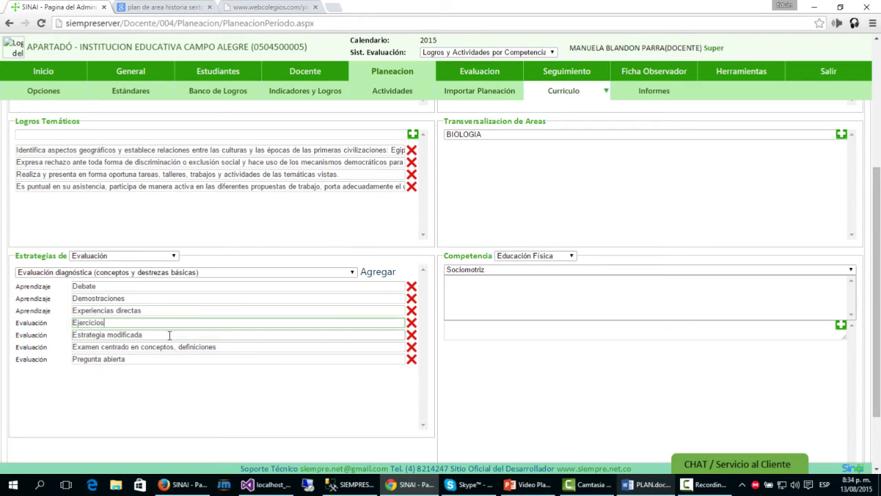
scroll(251, 334, up, 3)
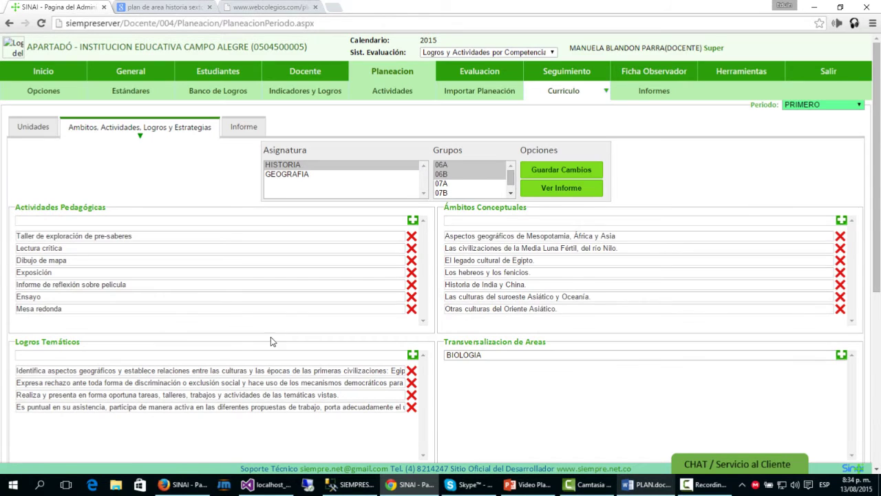
click(576, 174)
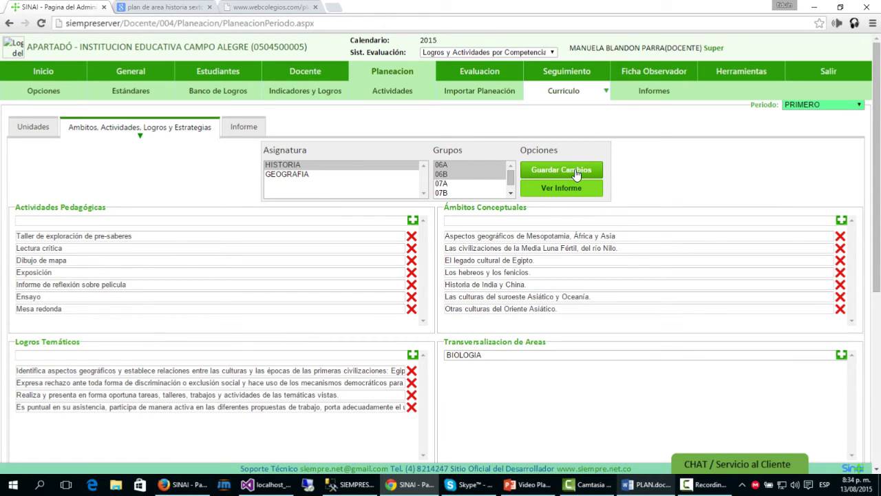
Review the registered strategies, activities, achievements and conceptual ambits for Historia in groups 06A and 06B
scroll(300, 317, down, 4)
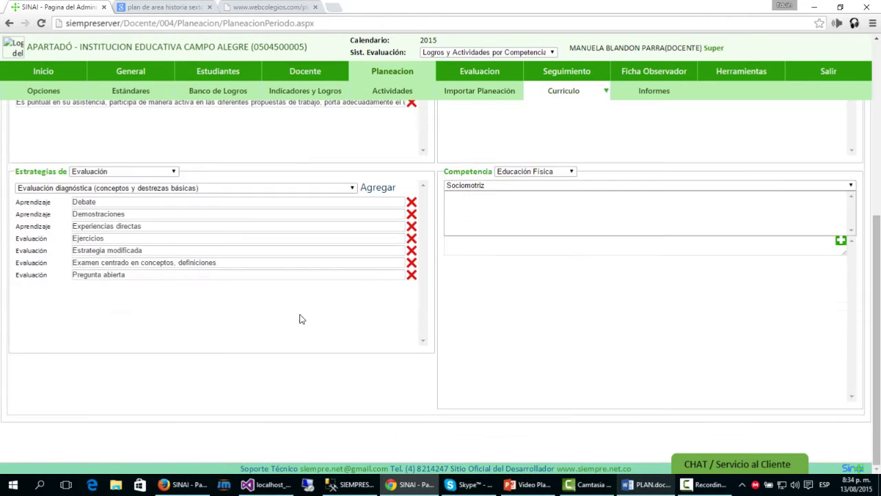
click(108, 249)
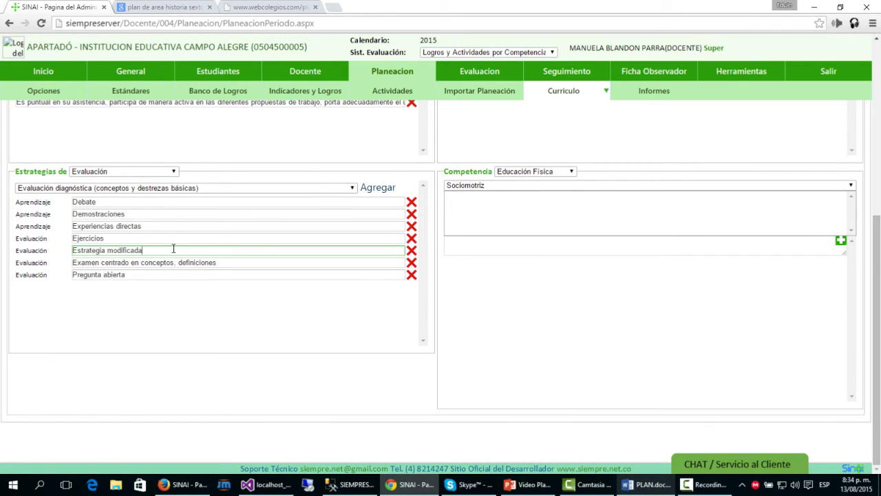
scroll(219, 249, up, 1)
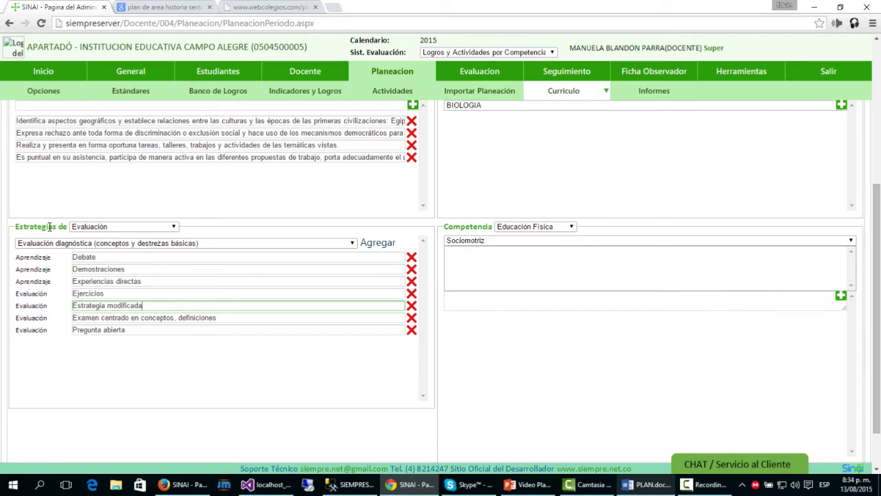
scroll(236, 318, up, 3)
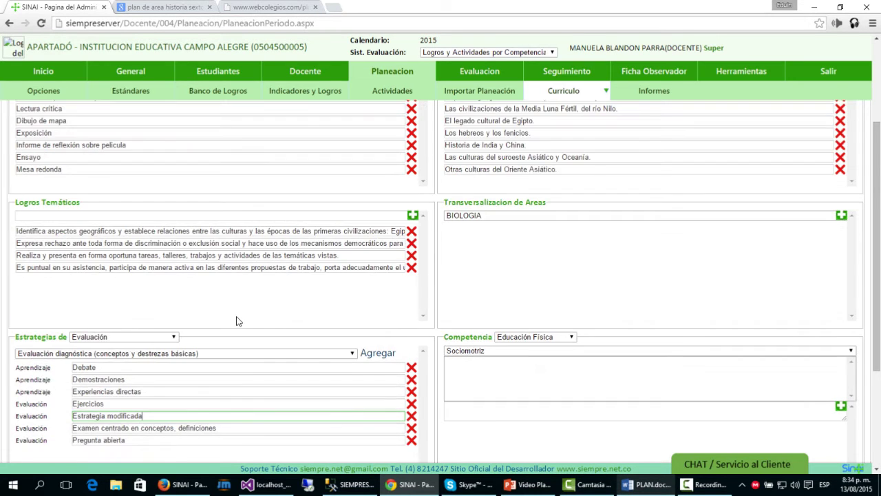
scroll(242, 313, down, 1)
scroll(242, 313, up, 1)
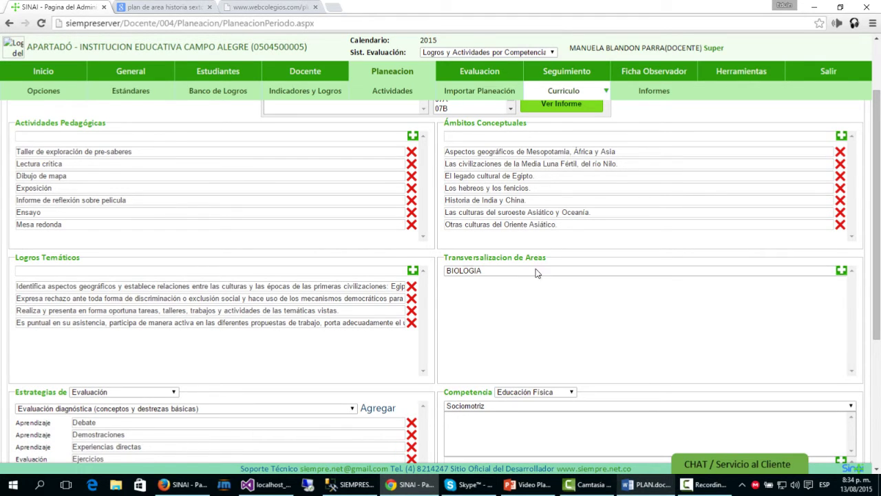
scroll(536, 276, up, 1)
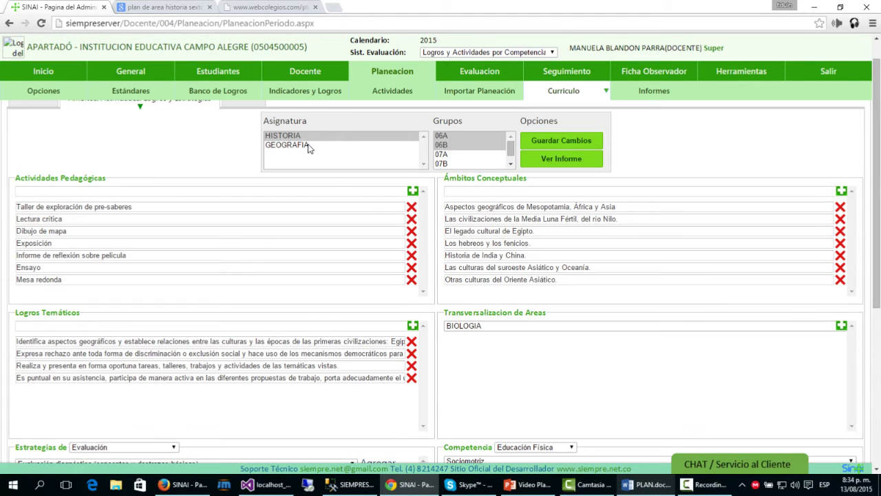
scroll(530, 313, down, 1)
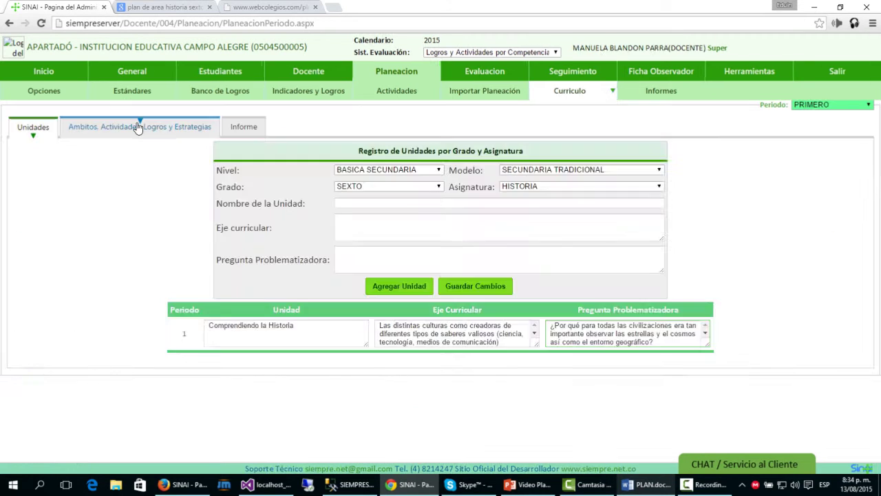
Reopen the ambits, activities, achievements and strategies page and check the wording of the Ámbitos Conceptuales entries
click(140, 129)
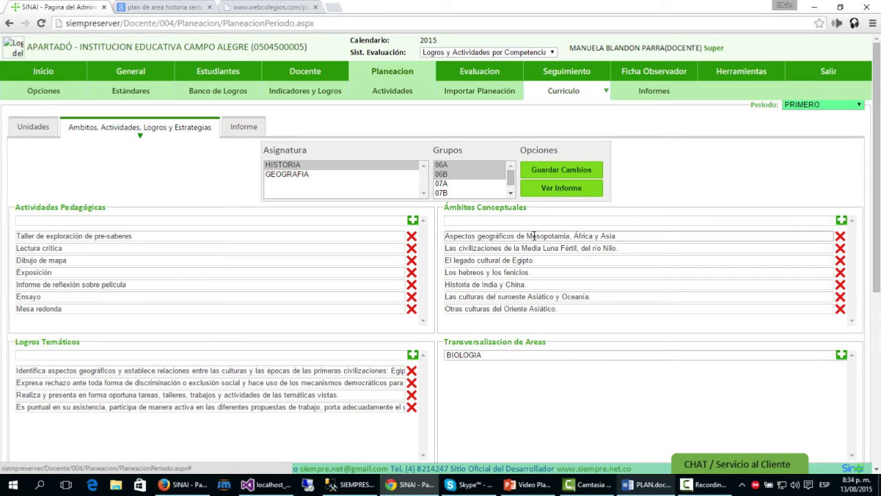
double_click(547, 237)
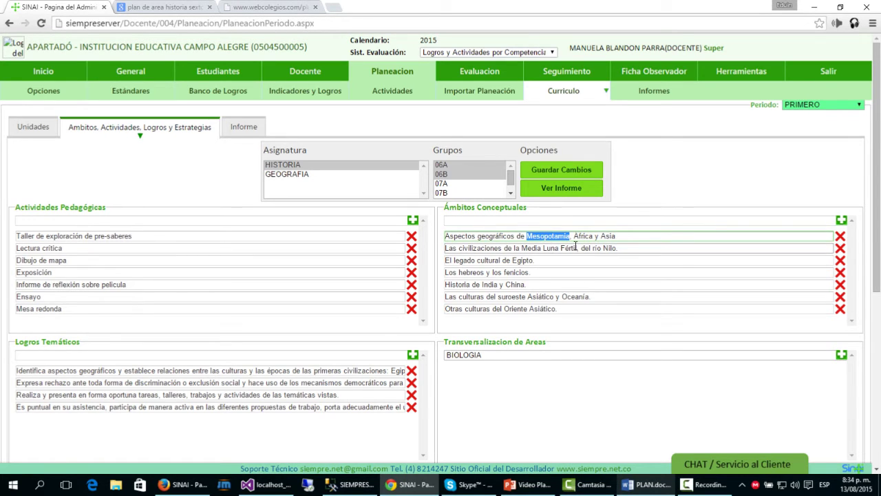
click(503, 248)
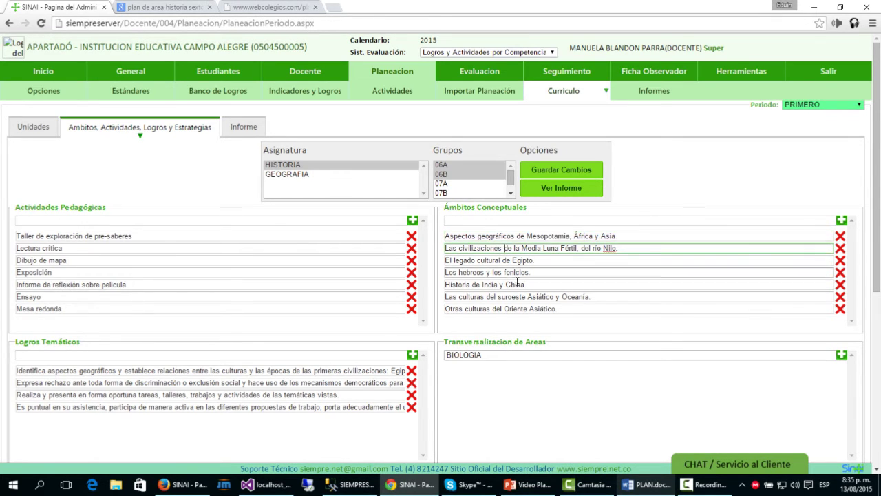
double_click(489, 261)
click(616, 247)
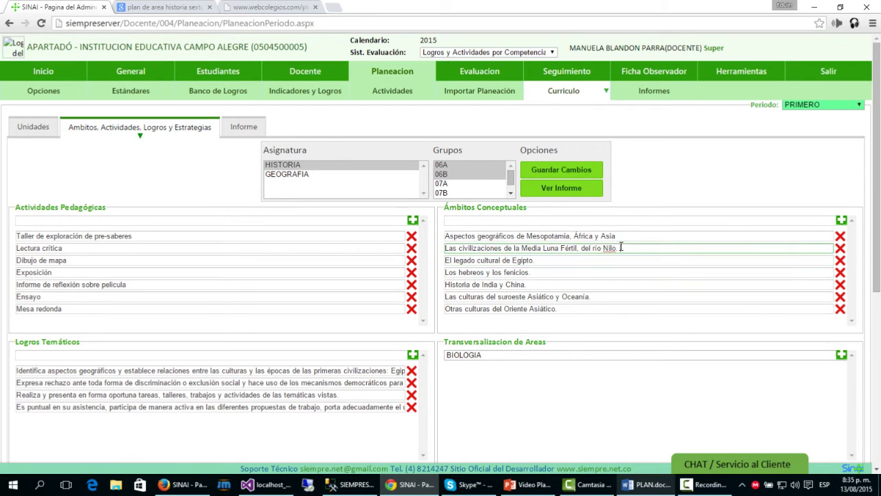
click(640, 207)
scroll(606, 241, down, 1)
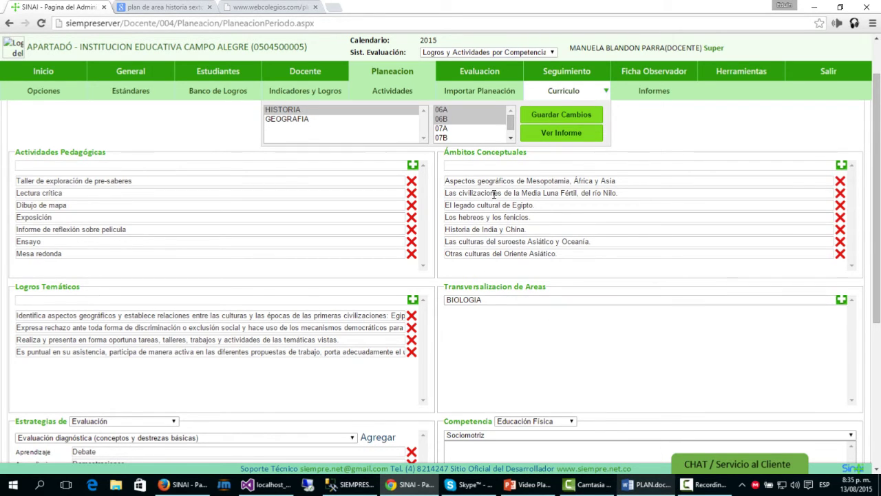
scroll(556, 327, up, 1)
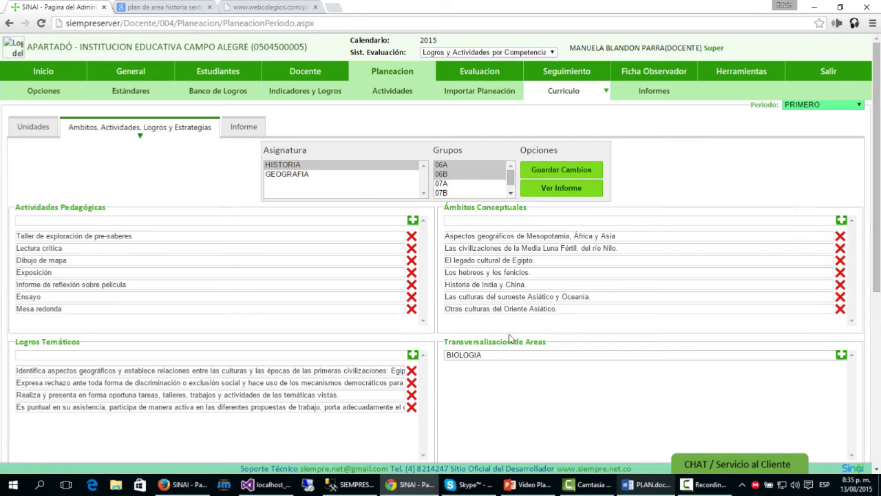
Add GEOGRAFIA, EDUCACION ARTISTICA Y CULTURAL and TECNOLOGIA E INFORMATICA as areas under Transversalización de Areas
click(503, 355)
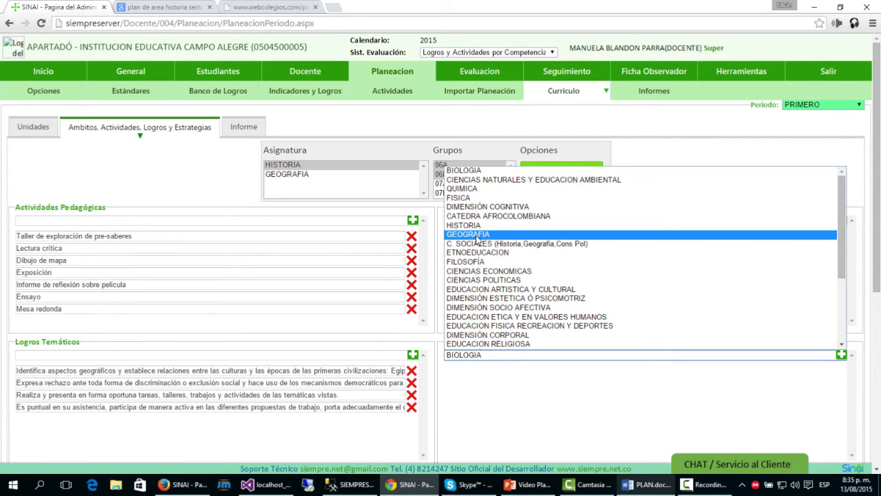
click(502, 234)
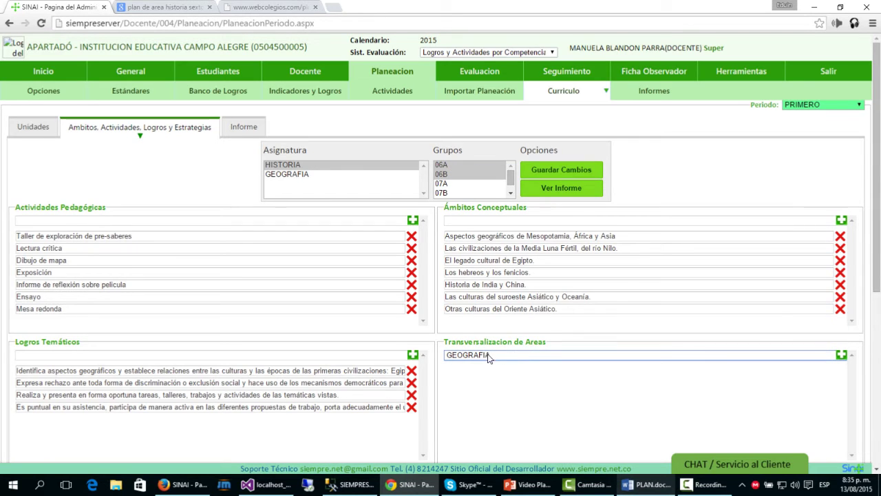
click(840, 355)
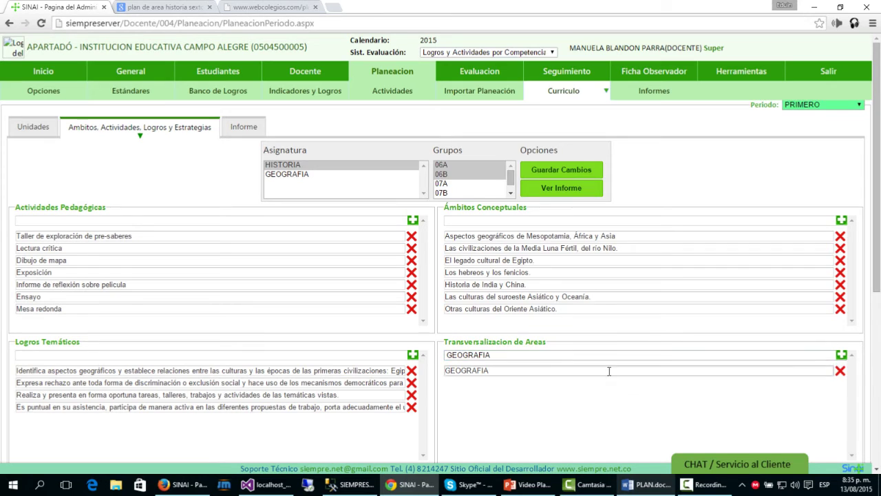
click(501, 356)
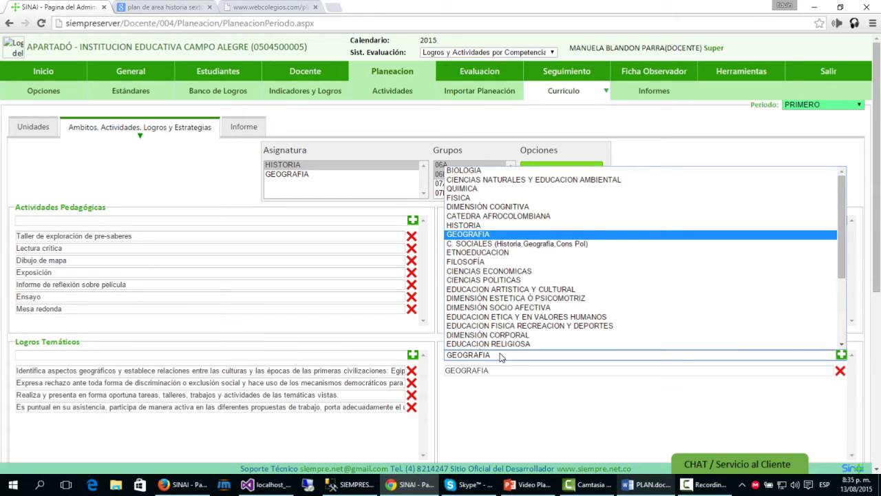
click(525, 290)
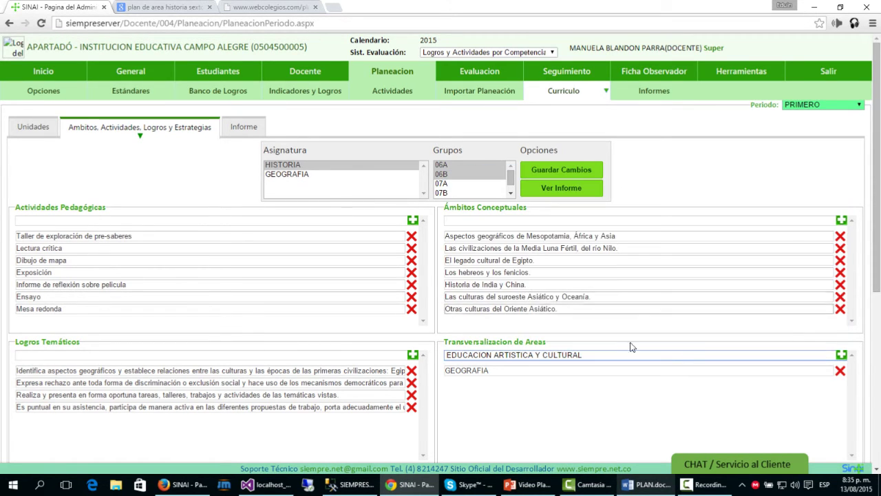
click(840, 355)
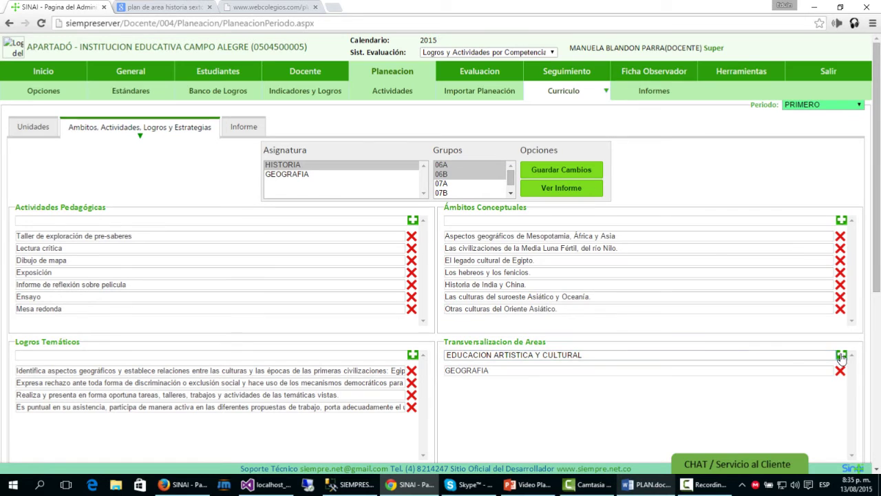
click(587, 360)
scroll(556, 307, down, 3)
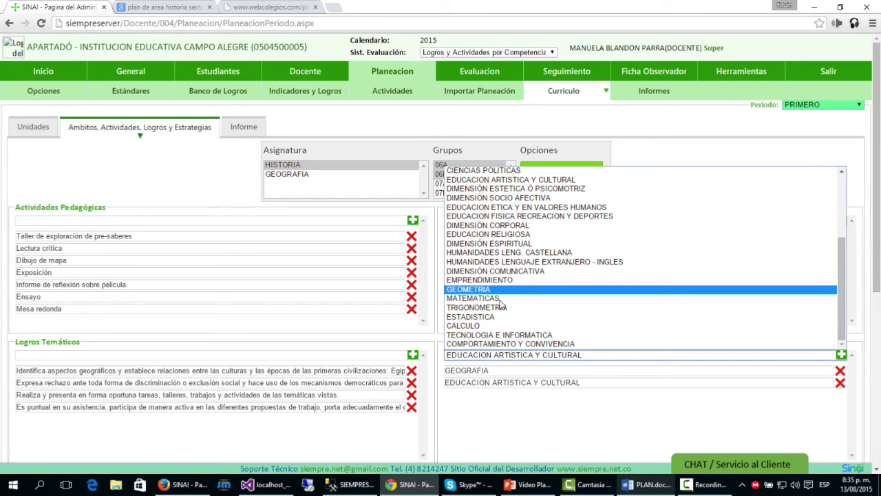
click(509, 334)
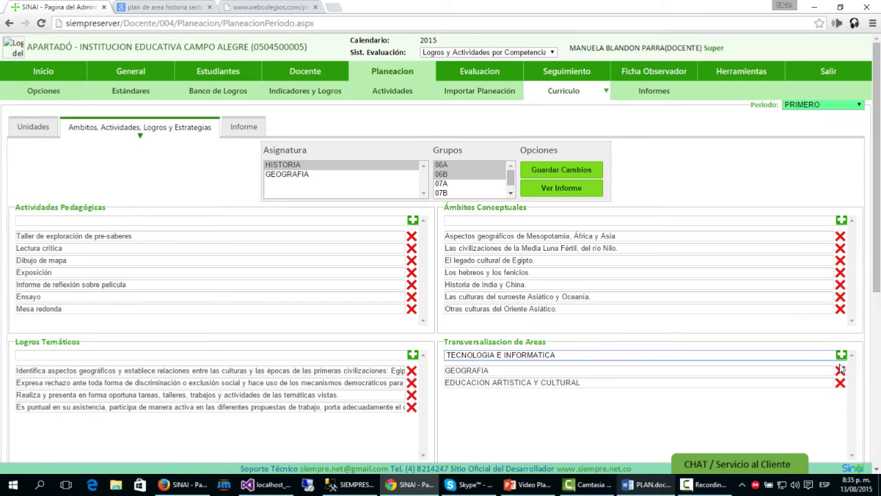
Set the Competencia type to Laborales and its category to Organizacional
scroll(601, 348, down, 3)
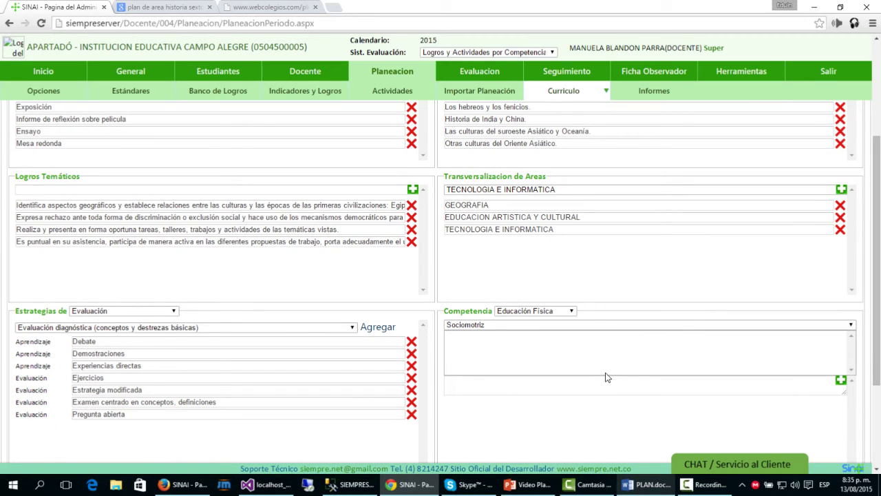
click(551, 314)
click(550, 314)
click(543, 311)
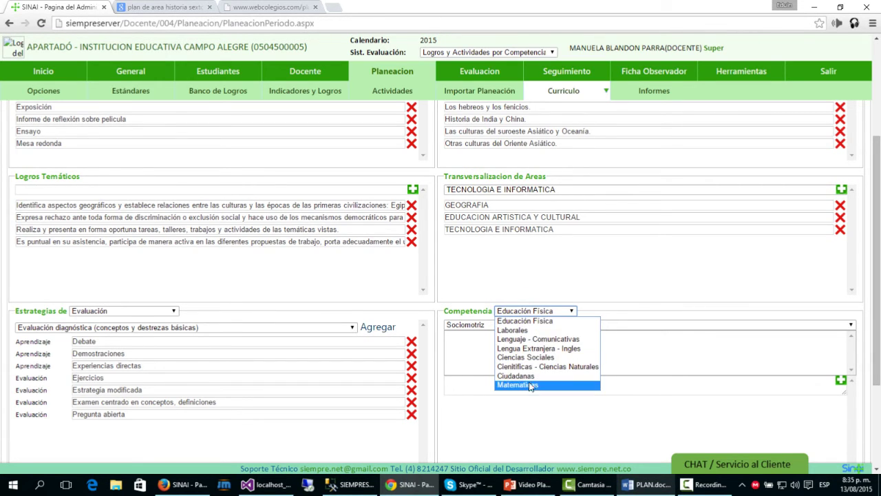
scroll(529, 375, up, 1)
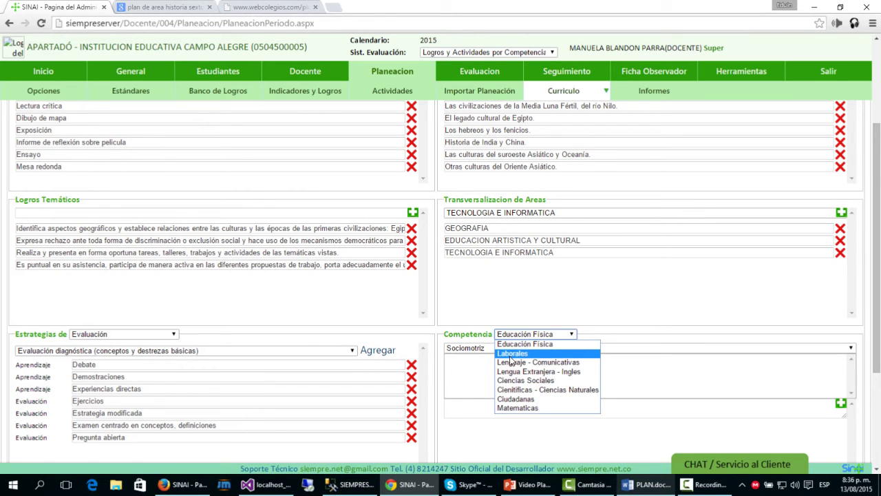
click(515, 352)
click(491, 349)
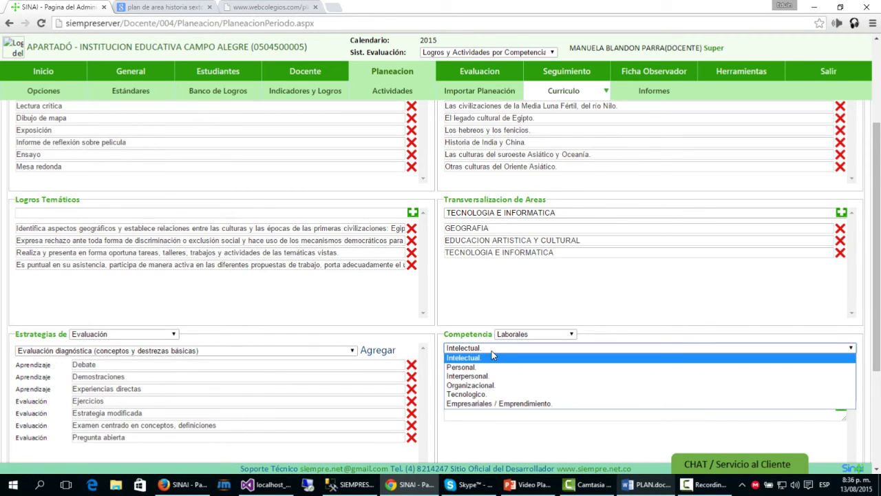
click(472, 387)
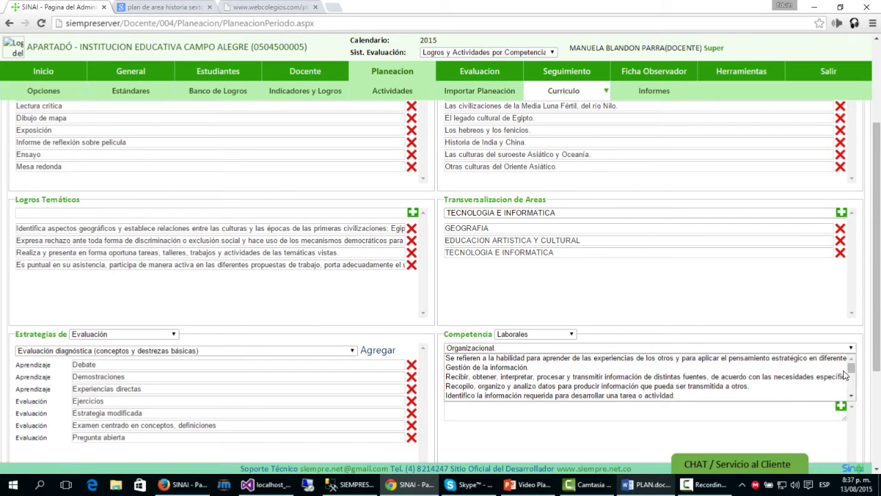
Add the Organizacional competency "Archivo la información de manera que se facilite su consulta posterior." to the planning
mouse_move(846, 372)
mouse_down()
mouse_move(847, 395)
mouse_move(850, 363)
mouse_up()
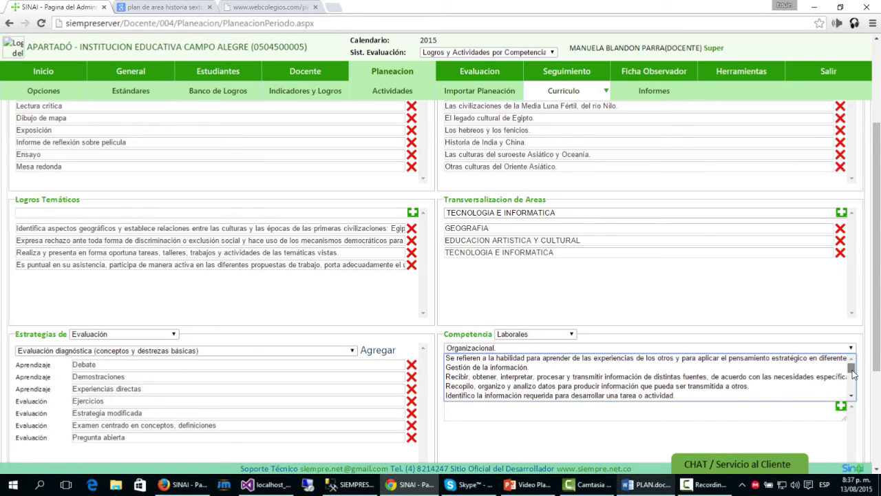
scroll(851, 368, down, 2)
click(518, 369)
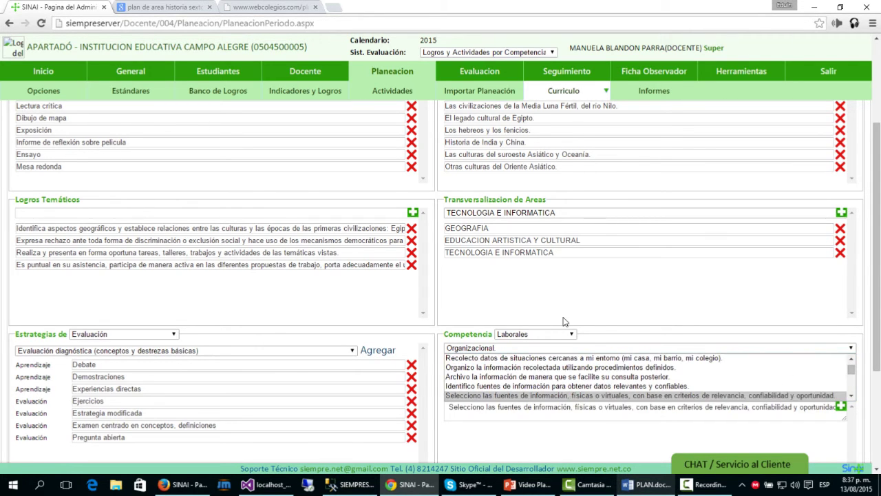
click(518, 396)
click(523, 377)
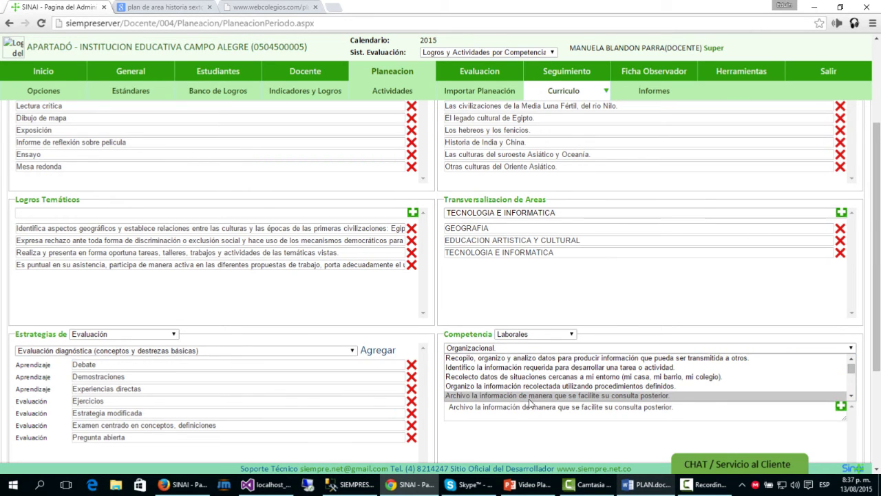
click(841, 409)
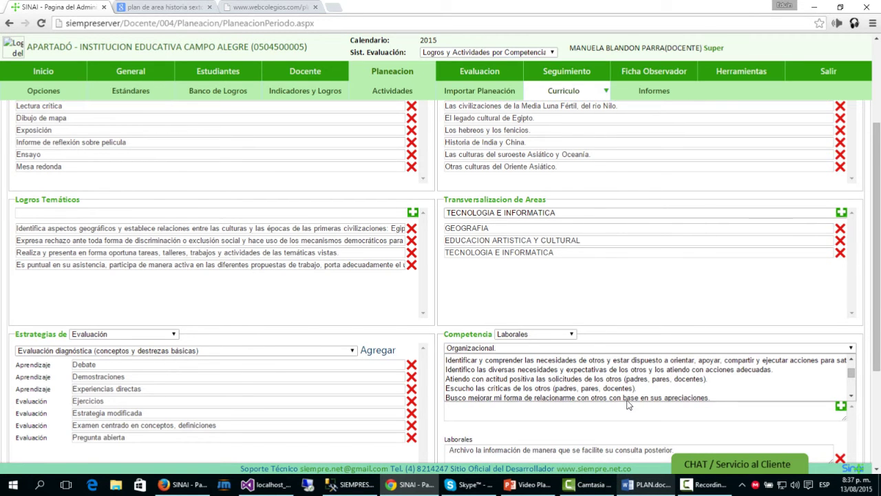
Review all the Historia planning entries, then open the periodic planning report and look through its sections
scroll(872, 397, down, 1)
scroll(873, 398, down, 1)
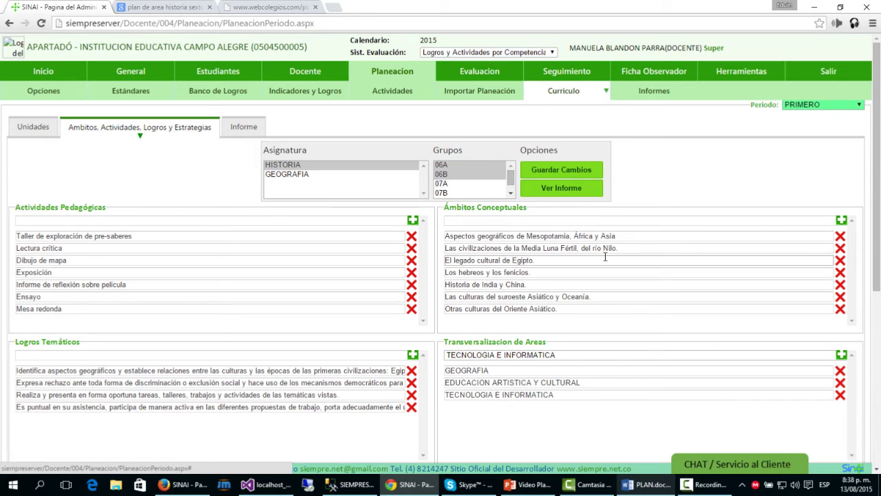
scroll(269, 289, down, 4)
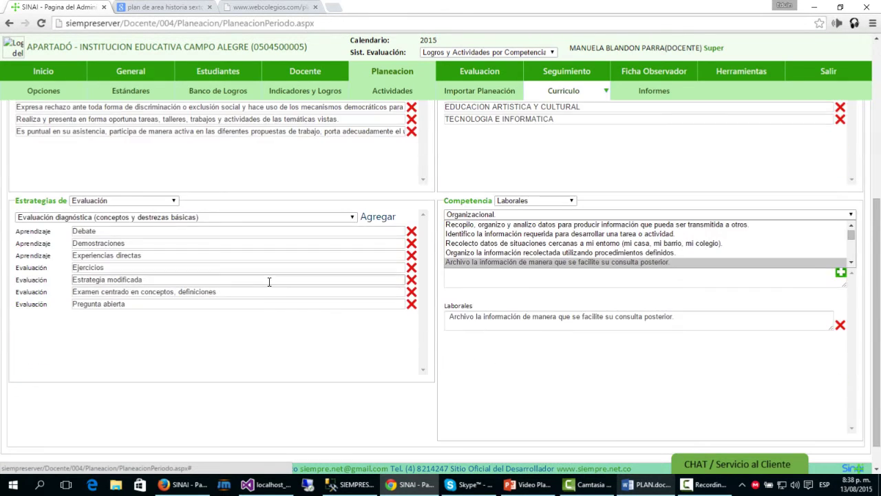
scroll(269, 281, up, 3)
scroll(610, 228, up, 1)
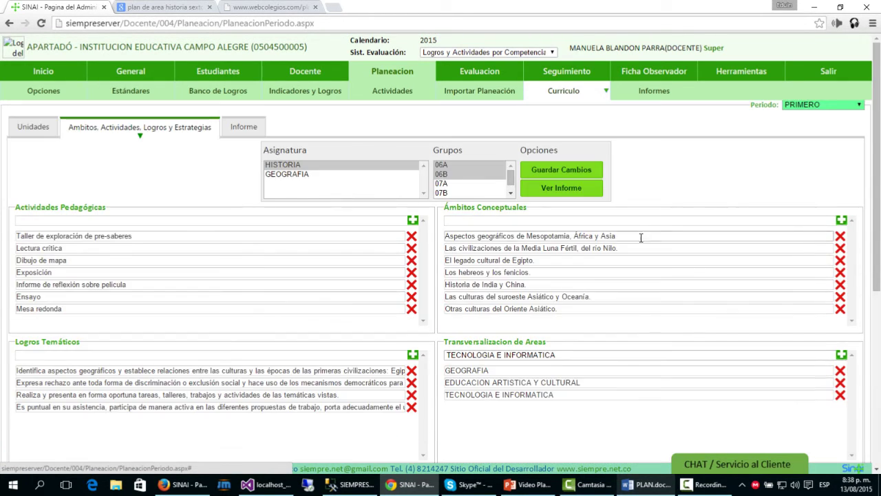
click(568, 193)
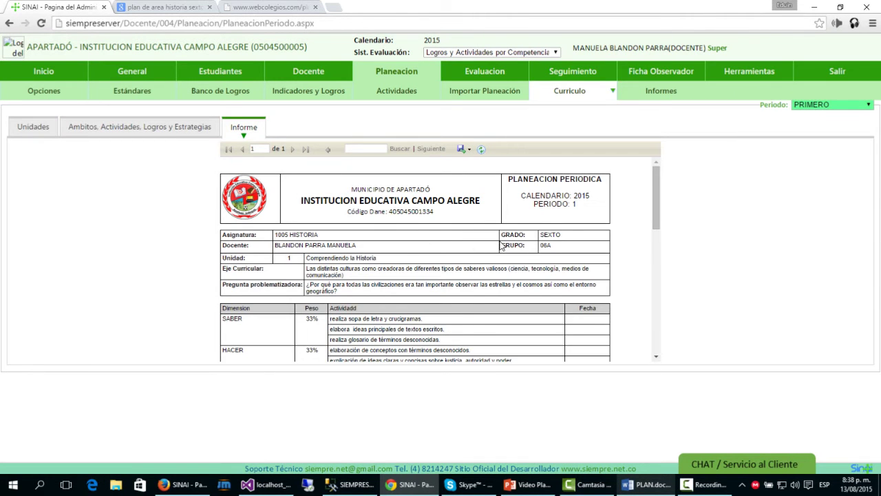
scroll(500, 246, down, 3)
scroll(500, 248, down, 5)
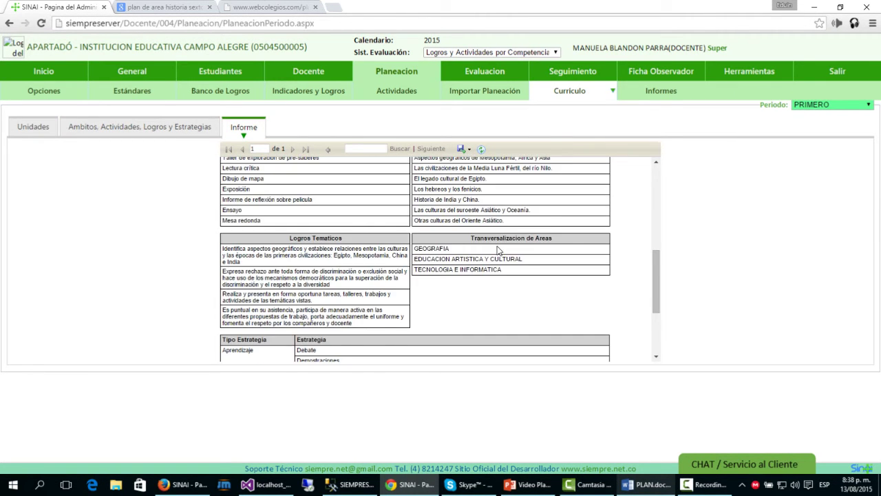
scroll(499, 249, up, 7)
scroll(498, 250, up, 2)
Export the planning report as the PDF Pln_Periodo_Actividades.pdf in the Escritorio folder and open the file
click(462, 148)
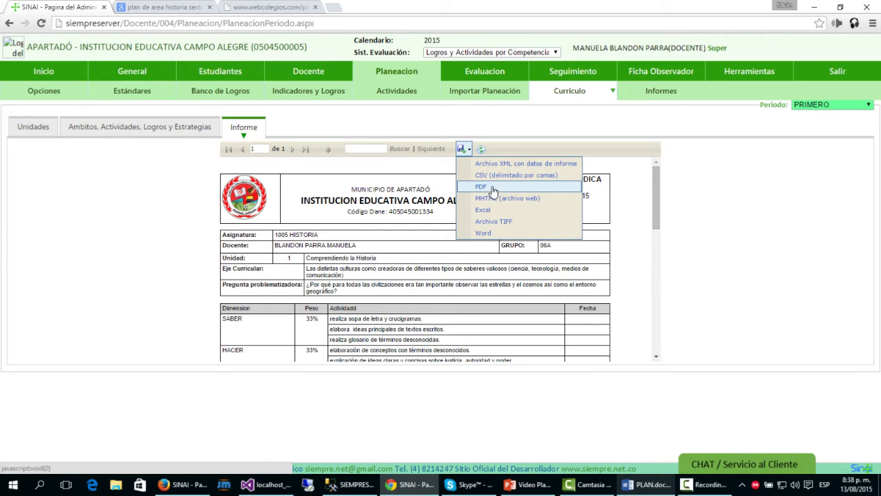
click(479, 186)
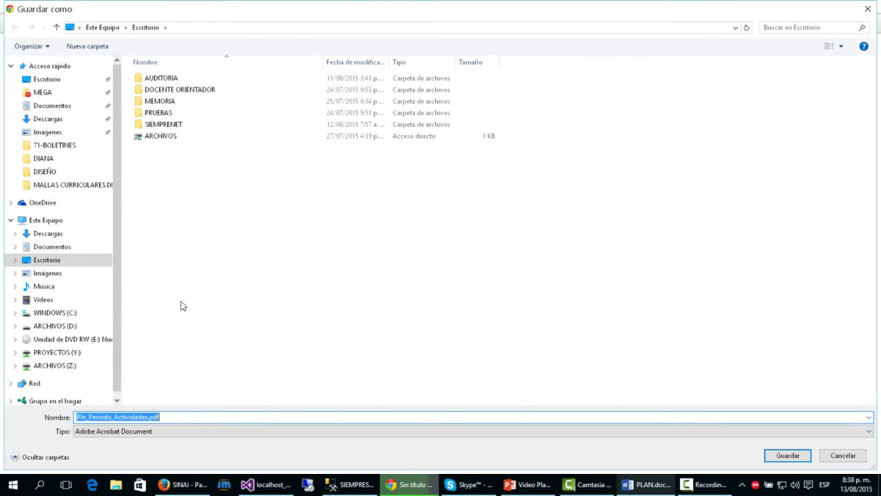
click(788, 455)
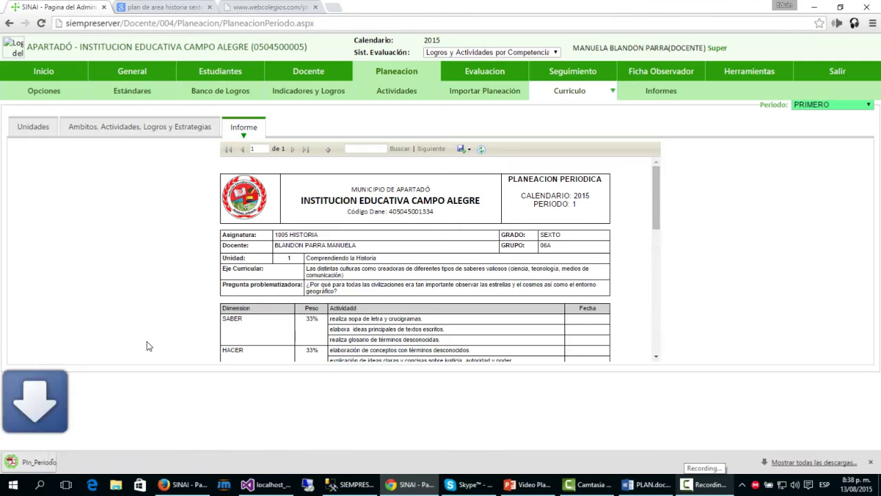
click(75, 464)
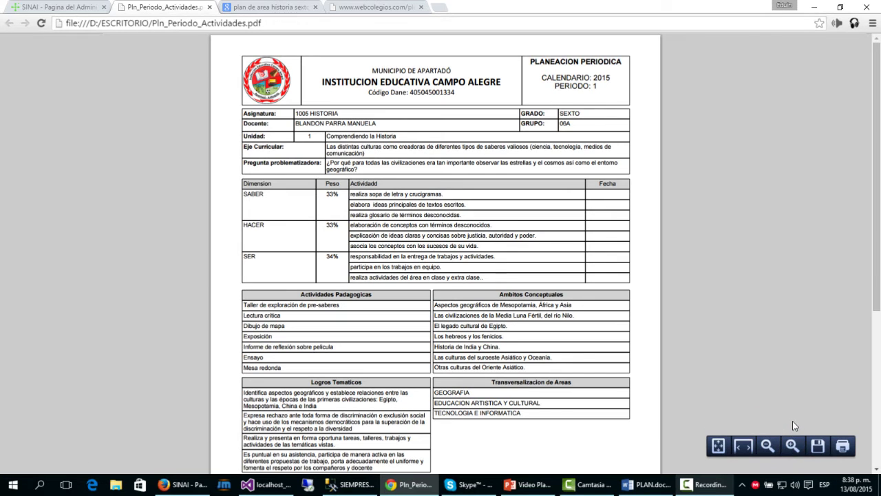
Enlarge the PDF and examine its heading data: teacher, unit, Eje Curricular and Pregunta problematizadora
click(792, 439)
click(792, 438)
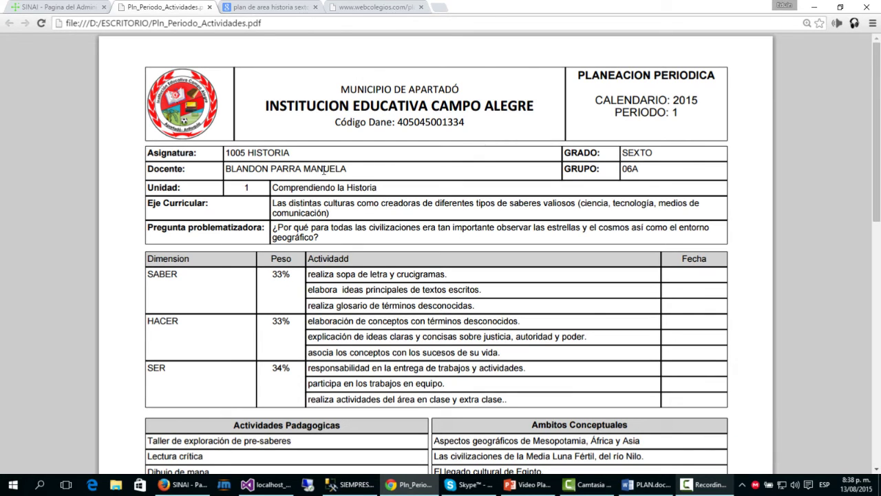
double_click(319, 168)
click(307, 187)
double_click(296, 205)
click(296, 205)
triple_click(303, 228)
Examine the PDF's table of dimensions, weights and activities for SABER, HACER and SER
scroll(340, 229, down, 1)
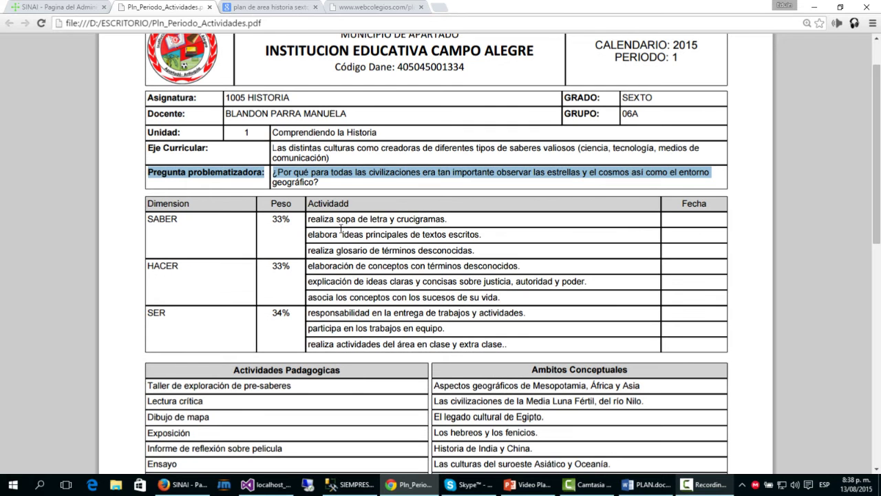
click(184, 203)
drag(158, 204, 516, 342)
click(508, 338)
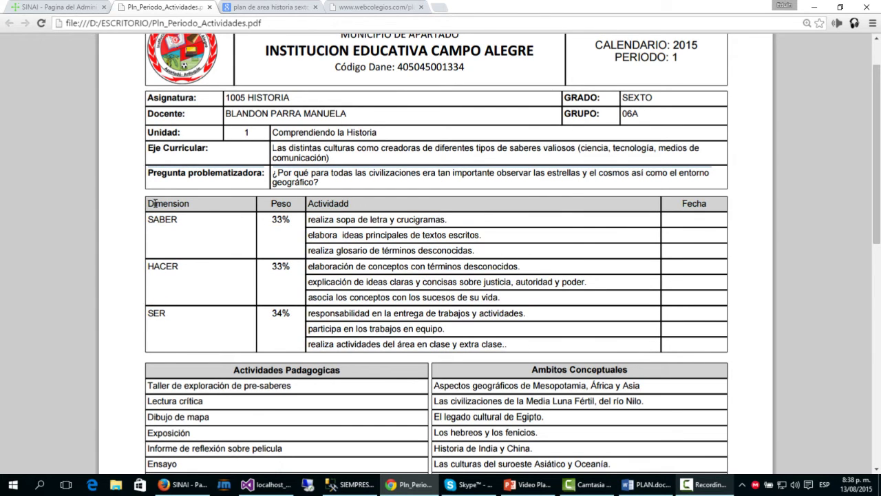
drag(154, 204, 517, 343)
click(371, 269)
scroll(213, 180, down, 2)
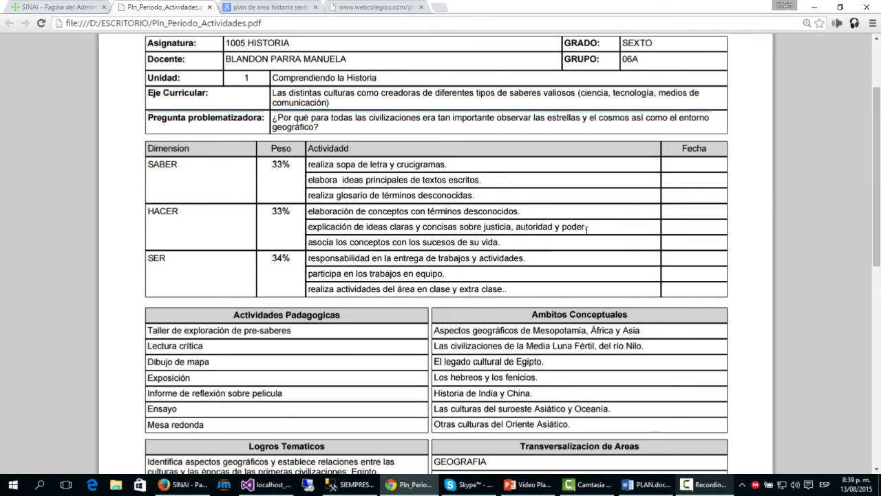
scroll(354, 155, up, 2)
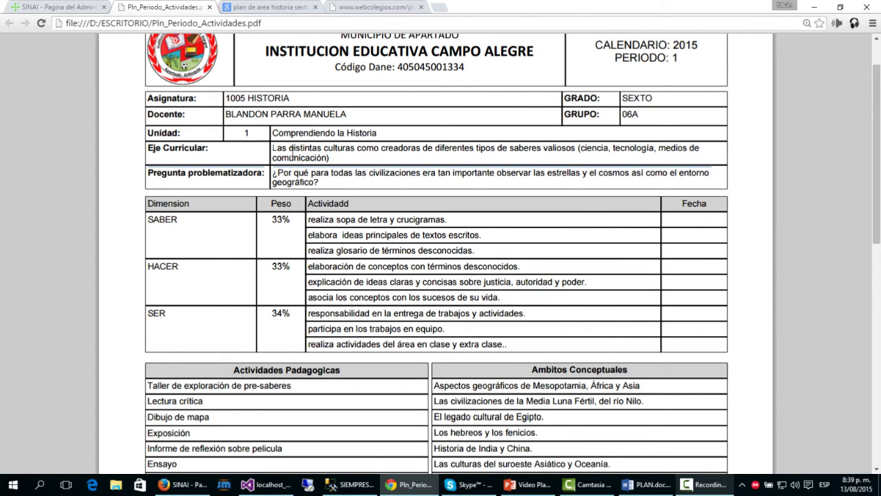
Examine the PDF's pedagogical activities, conceptual ambits, achievements, transversal areas, strategies and competencies
scroll(310, 160, down, 3)
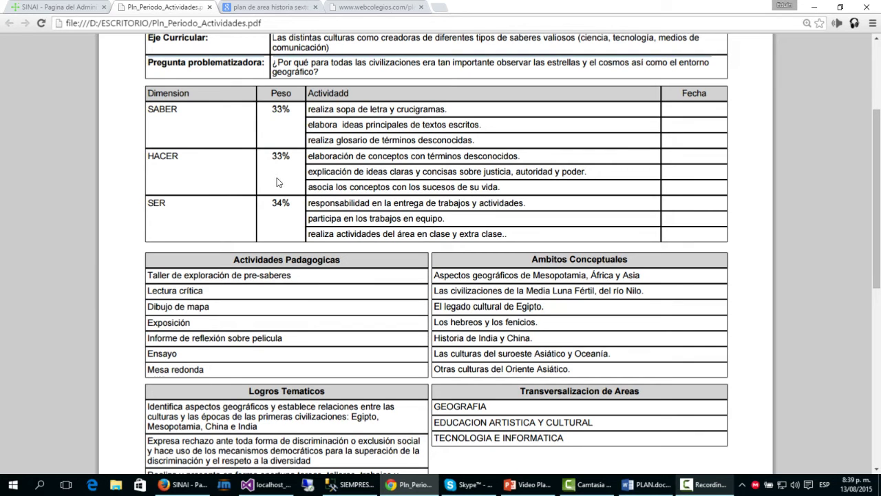
scroll(282, 180, down, 2)
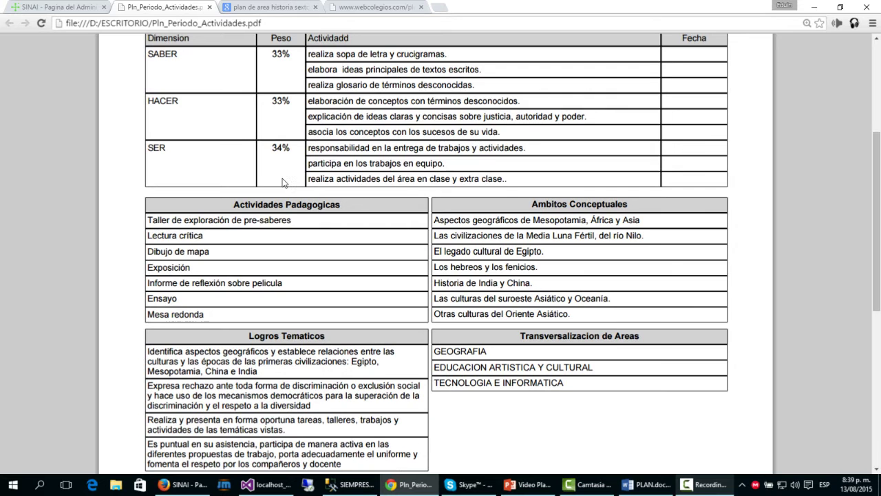
scroll(267, 208, down, 2)
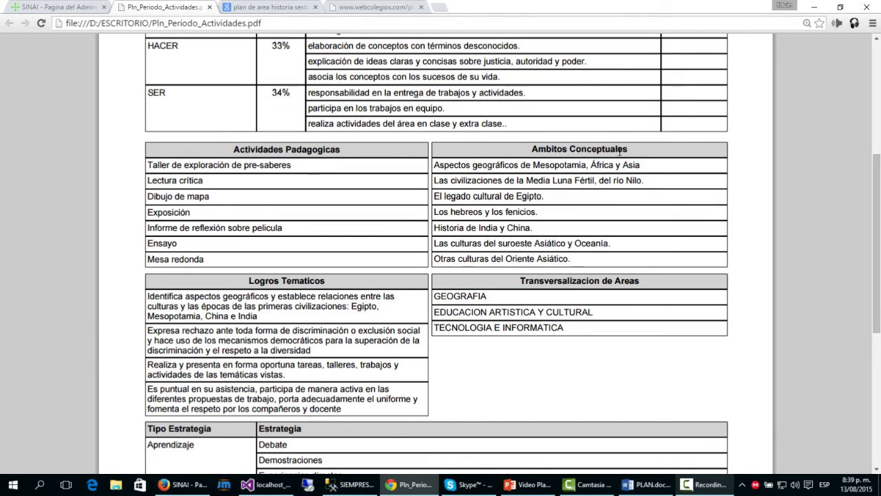
scroll(261, 297, down, 4)
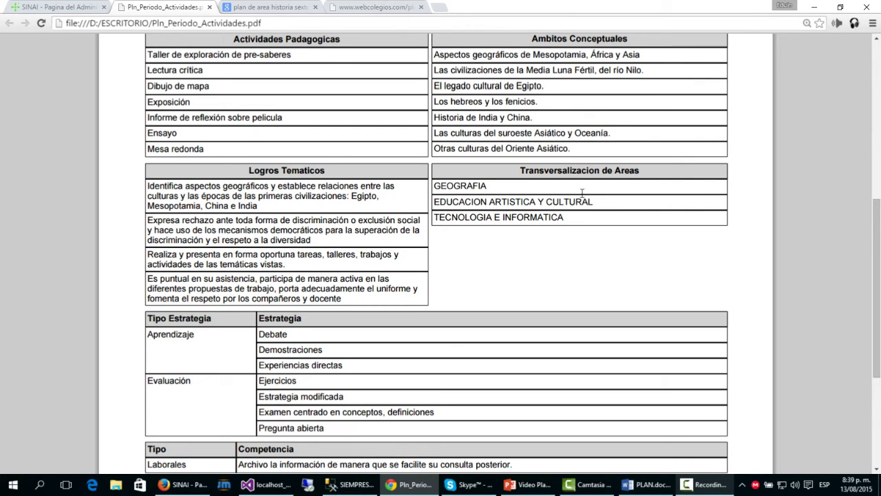
Examine the PDF's strategies, competencies, observations and signature sections, and return to its heading
scroll(583, 209, down, 4)
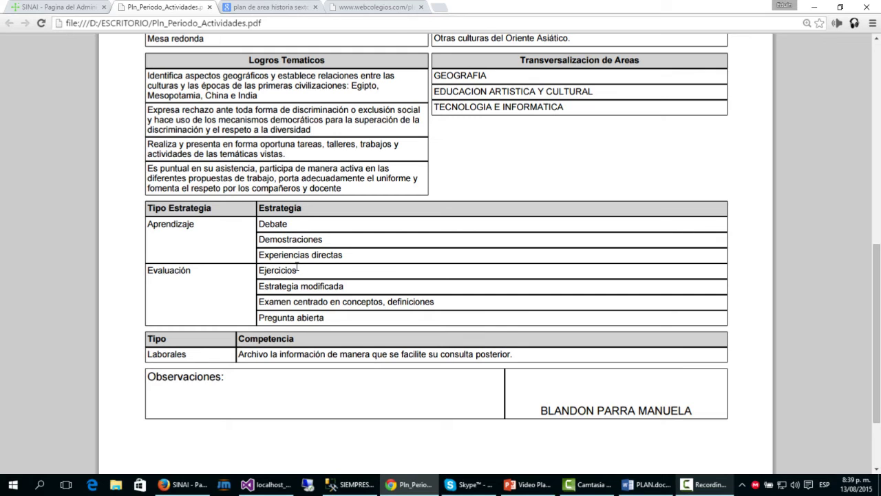
scroll(304, 324, down, 2)
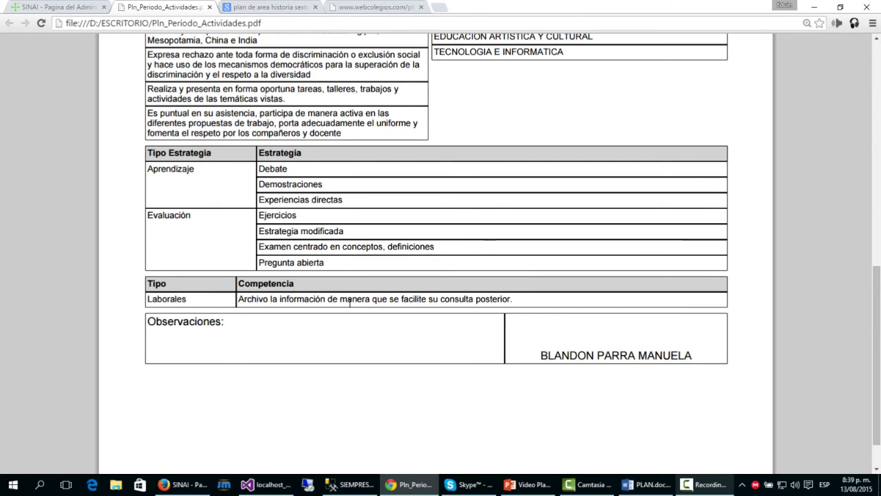
scroll(348, 303, down, 2)
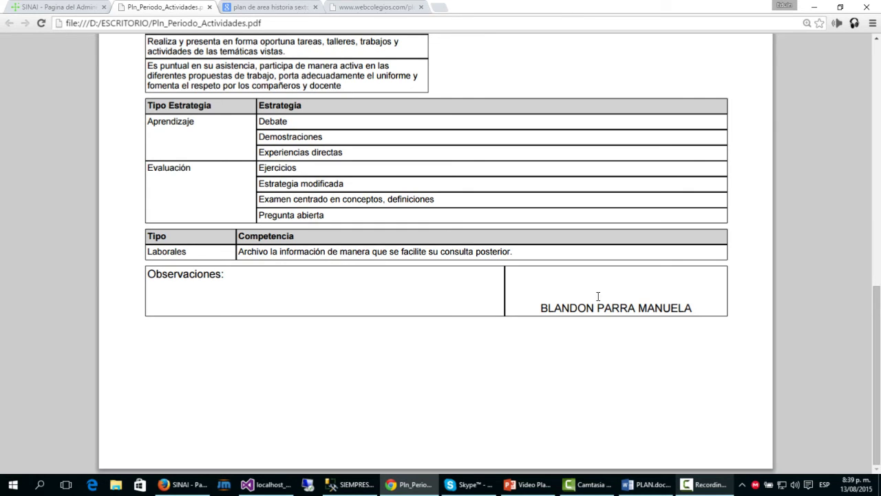
scroll(494, 268, up, 10)
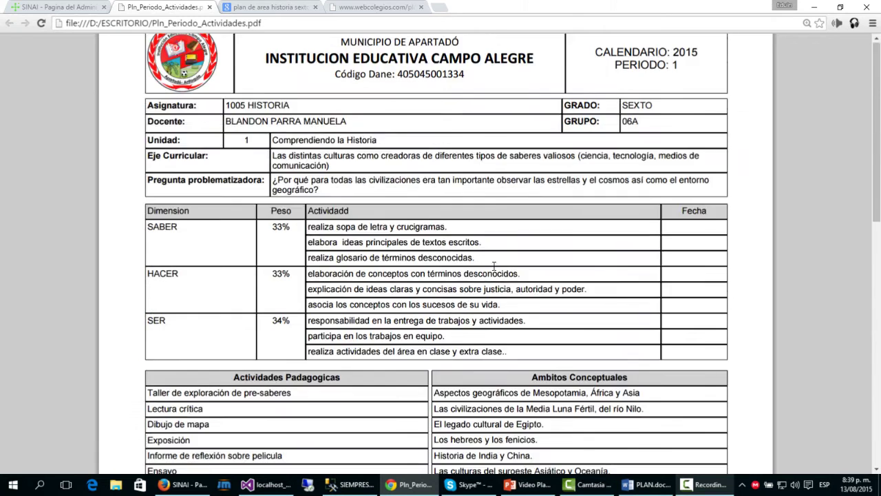
scroll(494, 263, down, 10)
scroll(494, 262, up, 10)
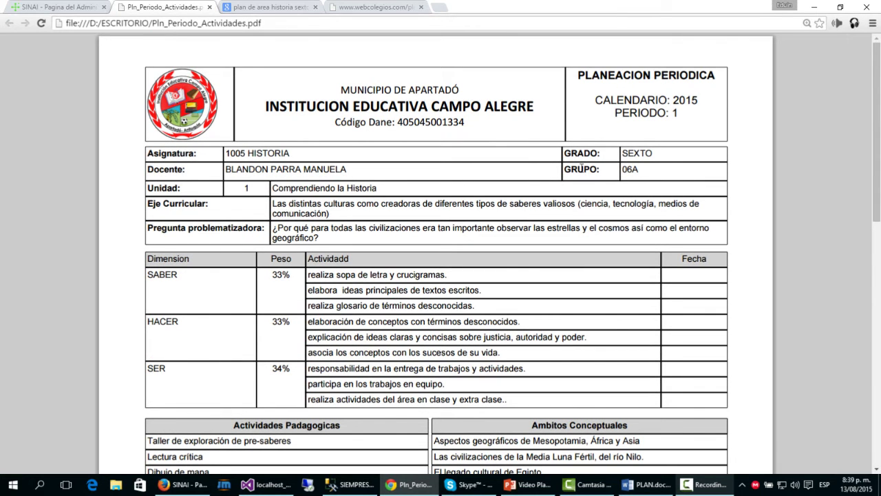
Return to SINAI, generate the period planning report for HISTORIA group 06B, and examine its contents
click(84, 6)
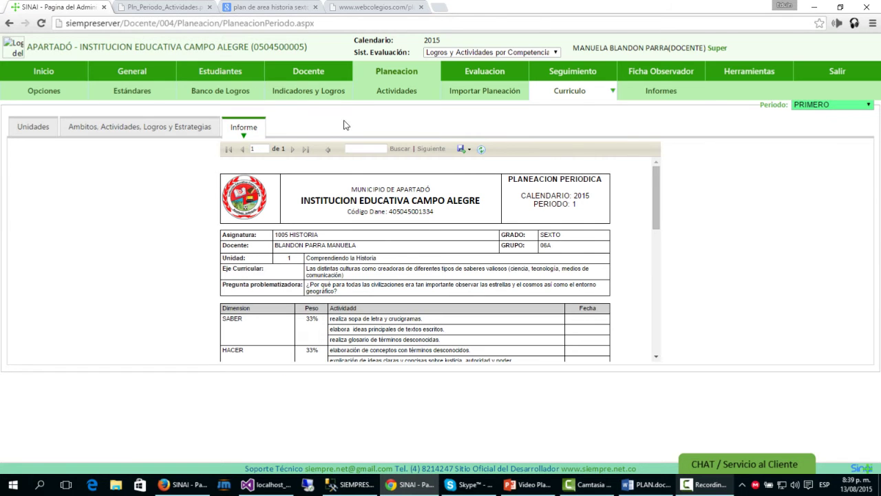
click(146, 130)
click(455, 176)
click(561, 188)
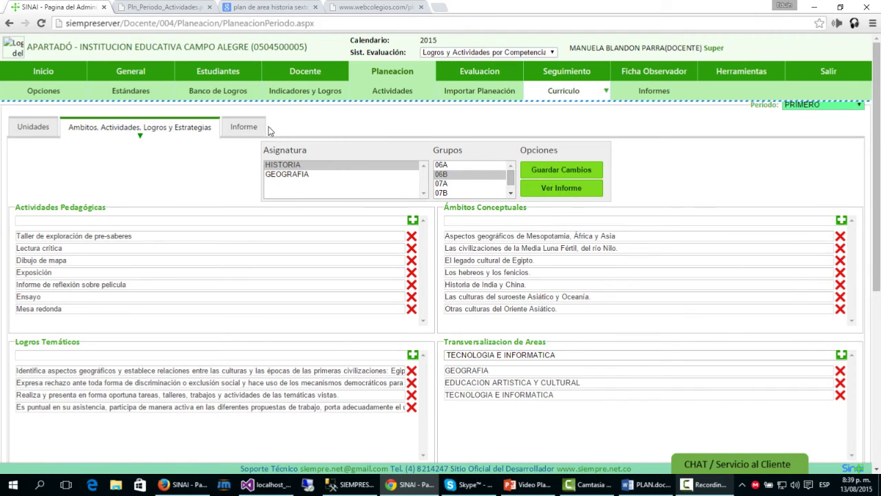
scroll(462, 241, down, 5)
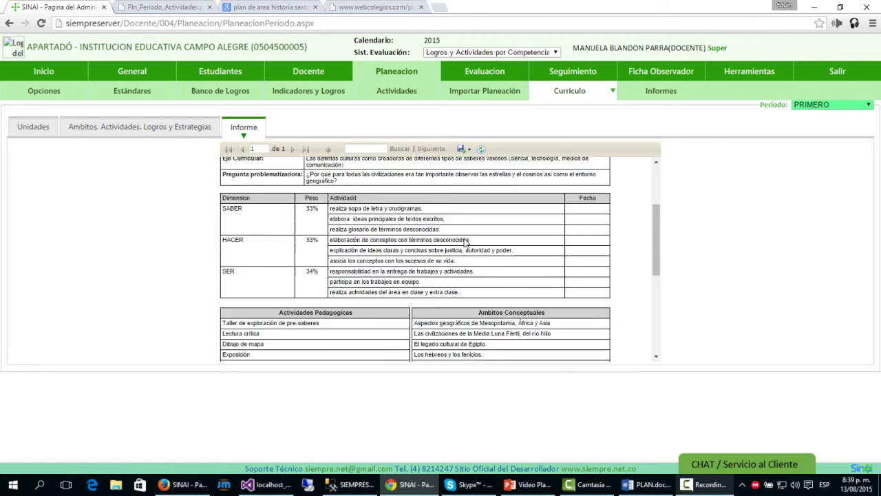
scroll(464, 239, up, 2)
scroll(463, 240, up, 2)
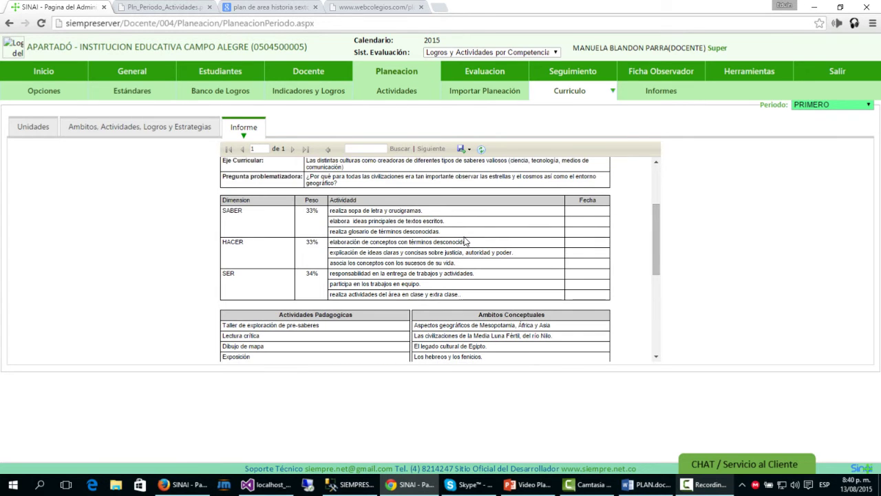
scroll(466, 241, down, 5)
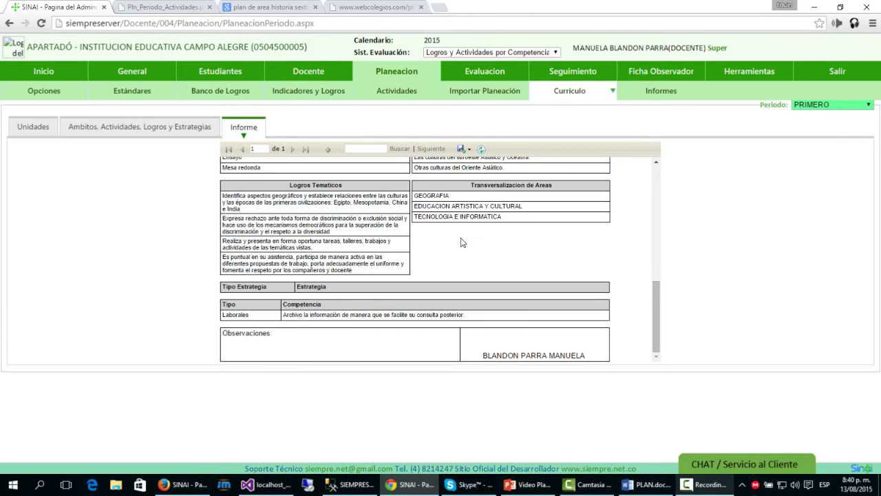
scroll(462, 241, up, 5)
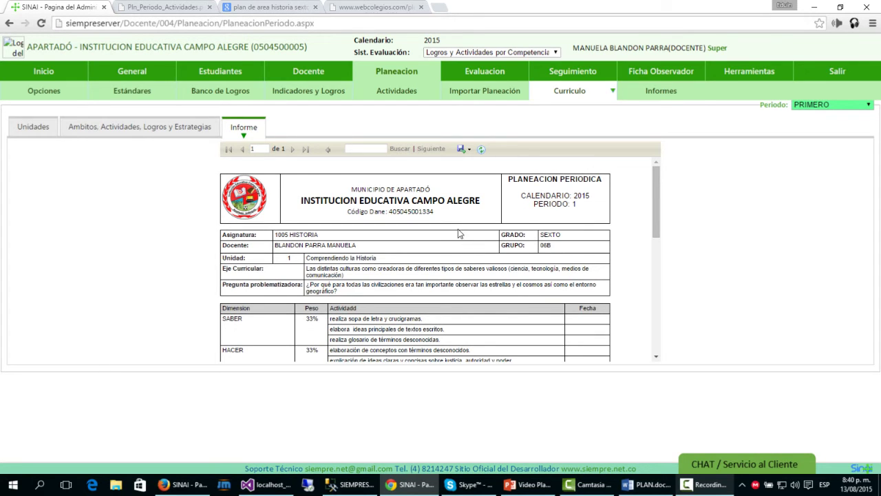
Open Planeacion de Clases from the curriculum planning section and bring up its class creation form
click(24, 132)
click(132, 135)
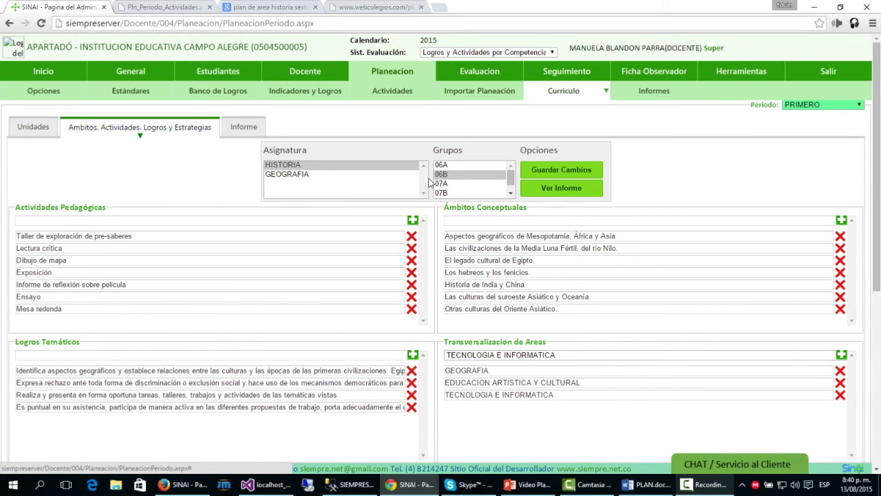
mouse_move(558, 96)
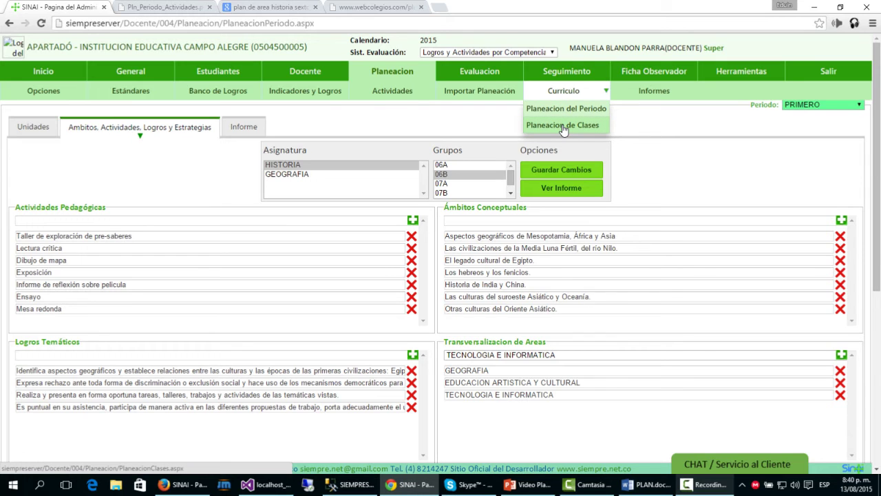
click(562, 126)
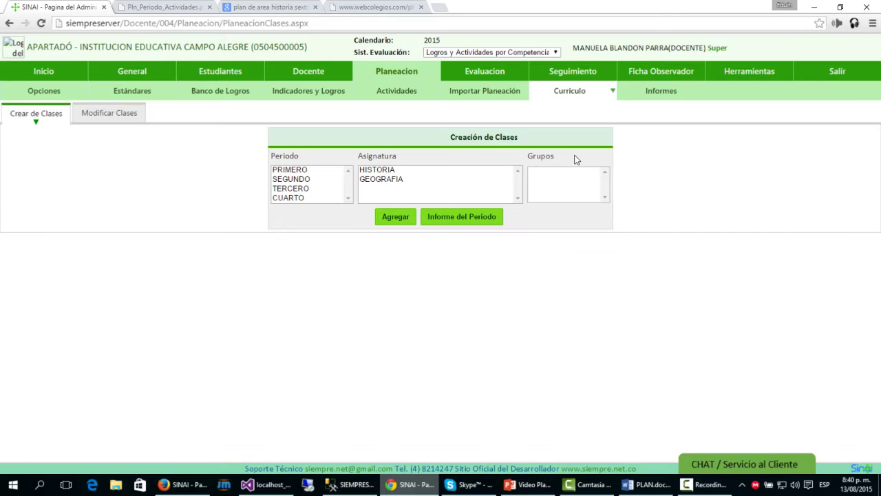
mouse_move(562, 90)
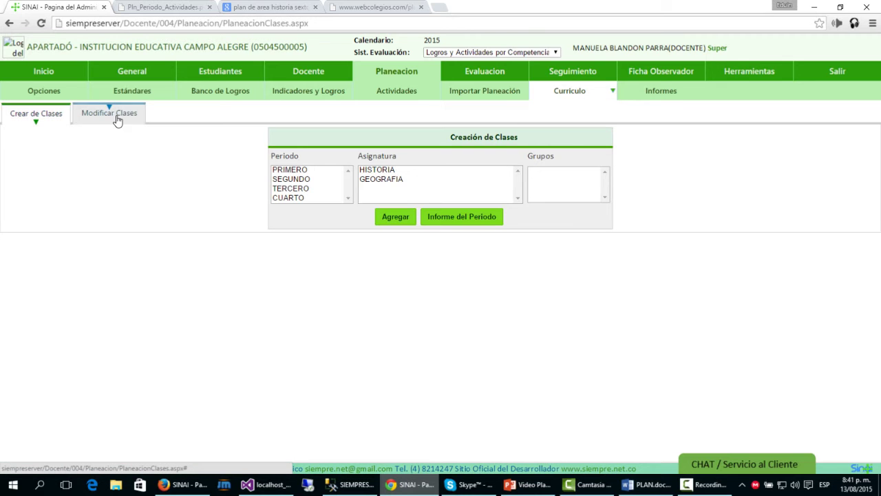
click(113, 117)
click(39, 118)
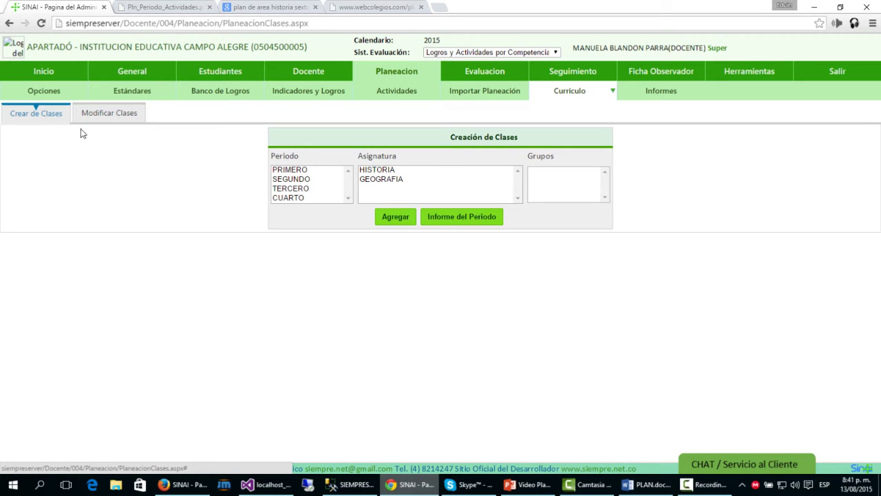
Add a new class for period PRIMERO, subject HISTORIA and group 06A
click(303, 171)
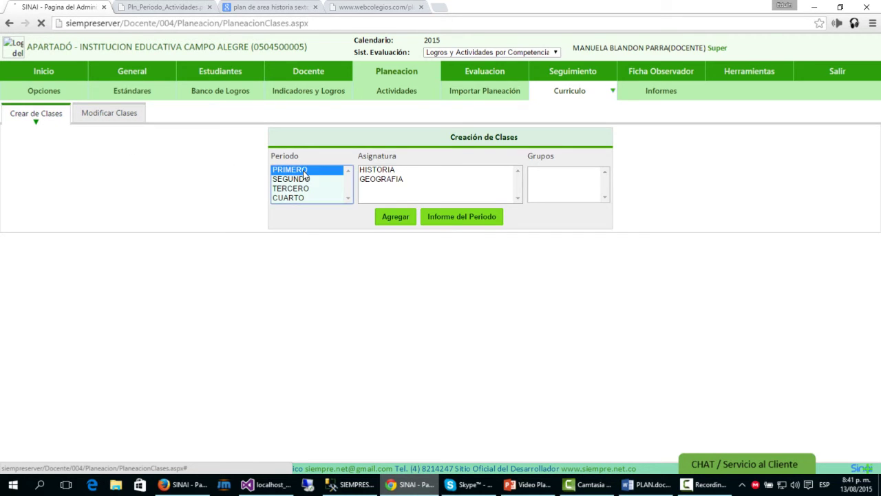
click(382, 172)
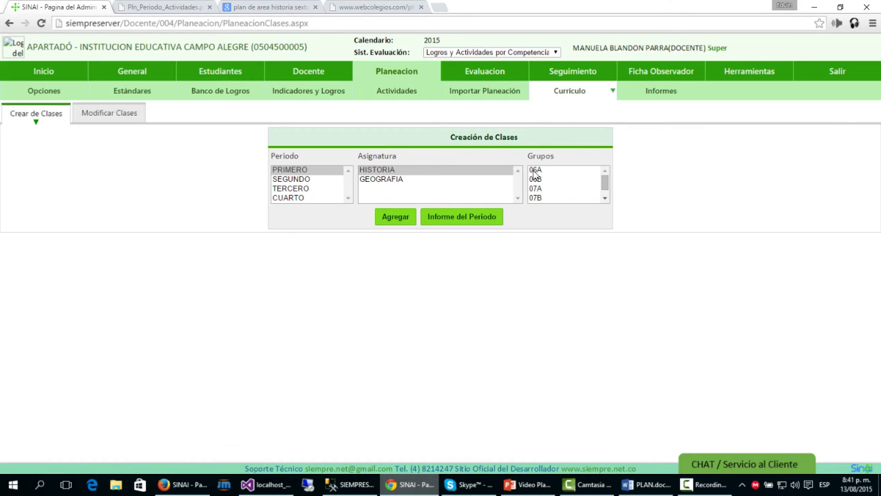
click(541, 171)
click(542, 179)
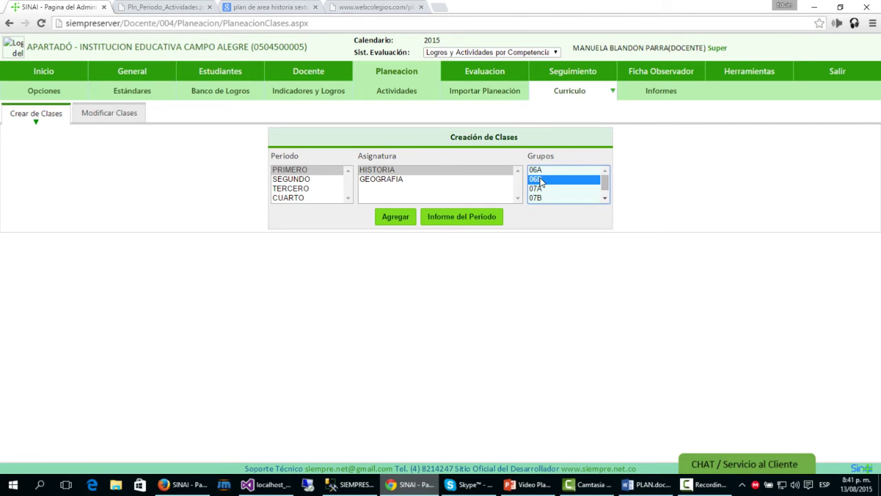
click(545, 170)
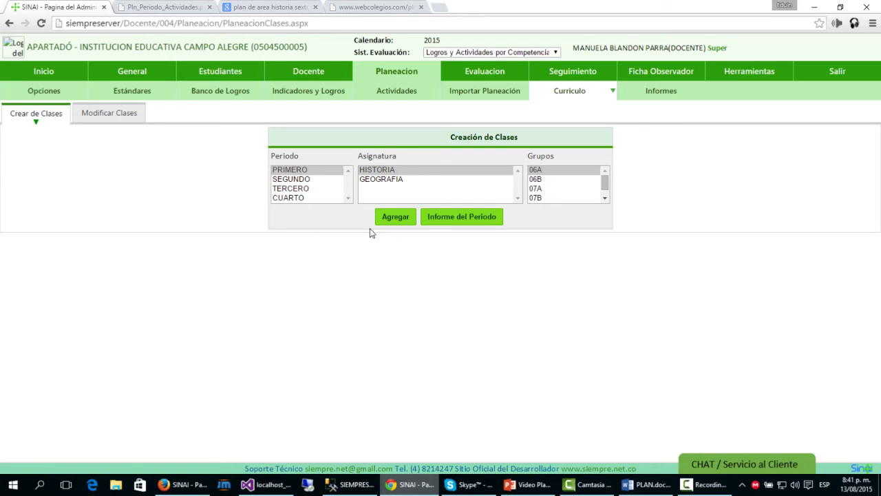
click(544, 170)
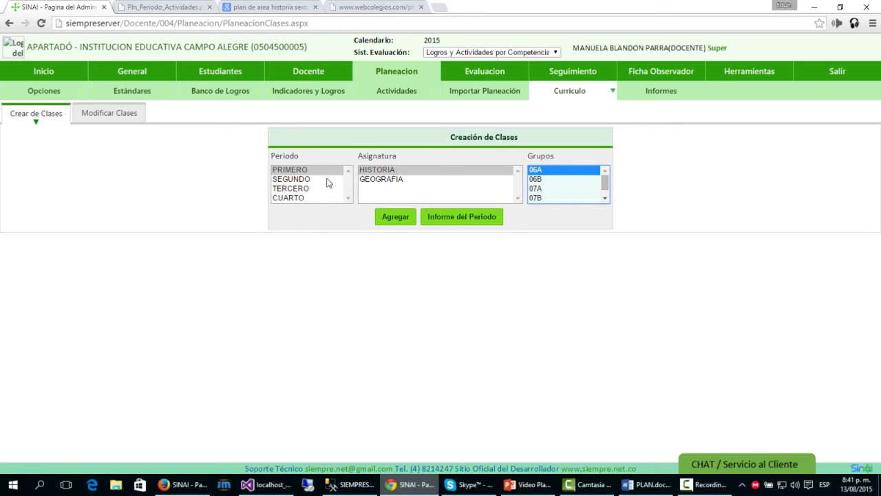
click(397, 222)
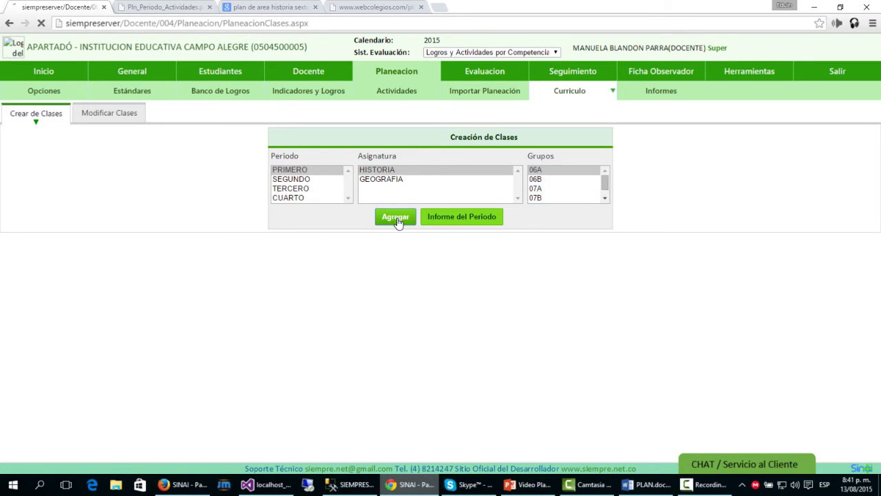
Examine the Programacion de Clases form's fields and its period, subject, group, unit, Eje Curricular and Pregunta Problematizadora
scroll(236, 212, down, 1)
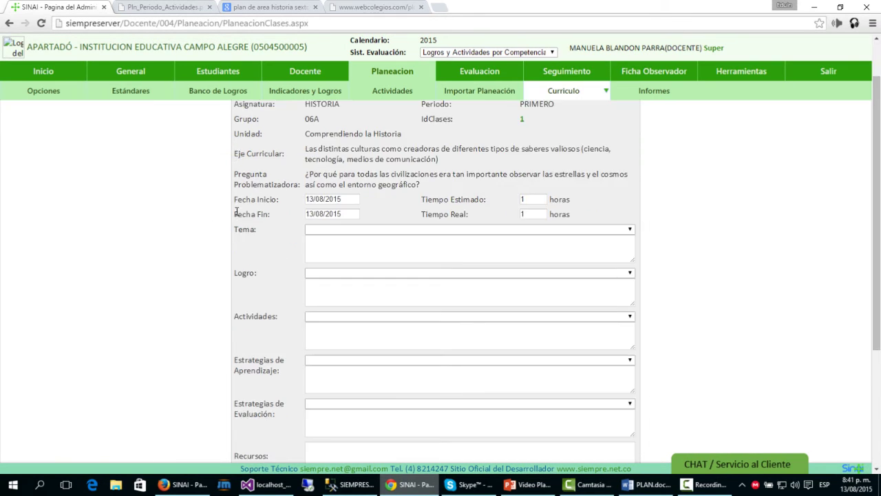
scroll(236, 211, down, 3)
scroll(236, 211, up, 4)
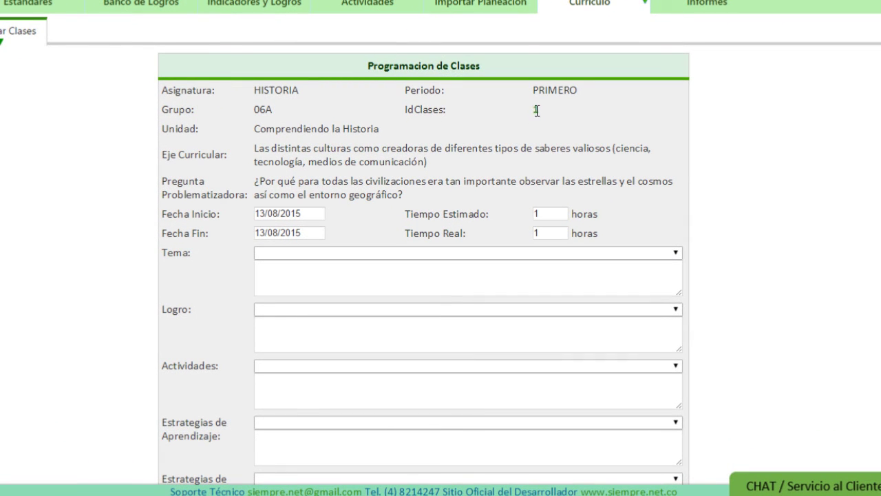
double_click(534, 92)
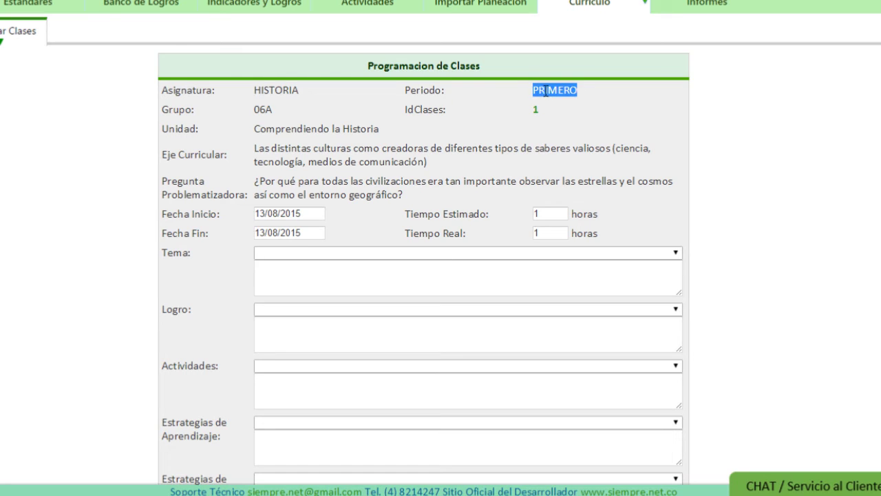
double_click(264, 89)
double_click(257, 110)
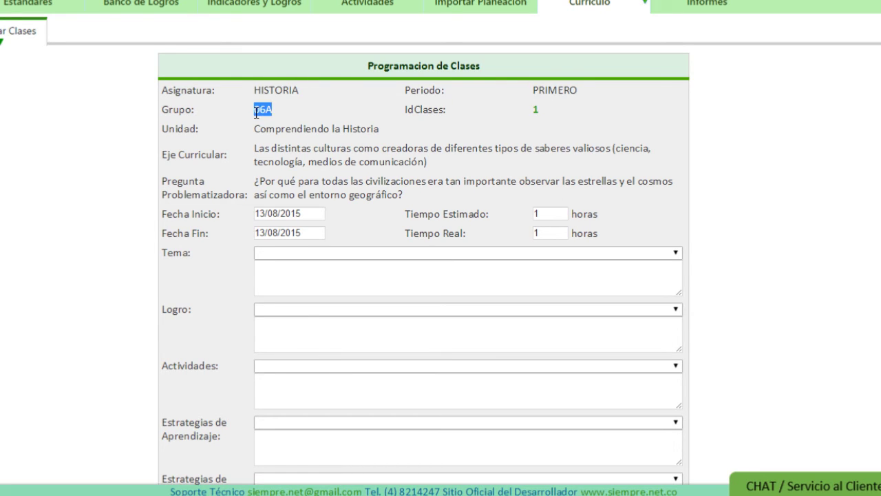
click(203, 134)
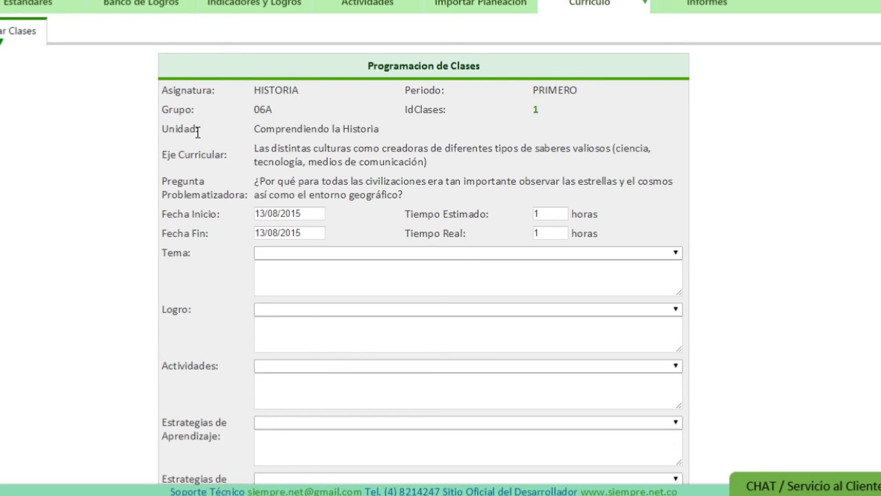
double_click(270, 129)
double_click(336, 129)
triple_click(288, 148)
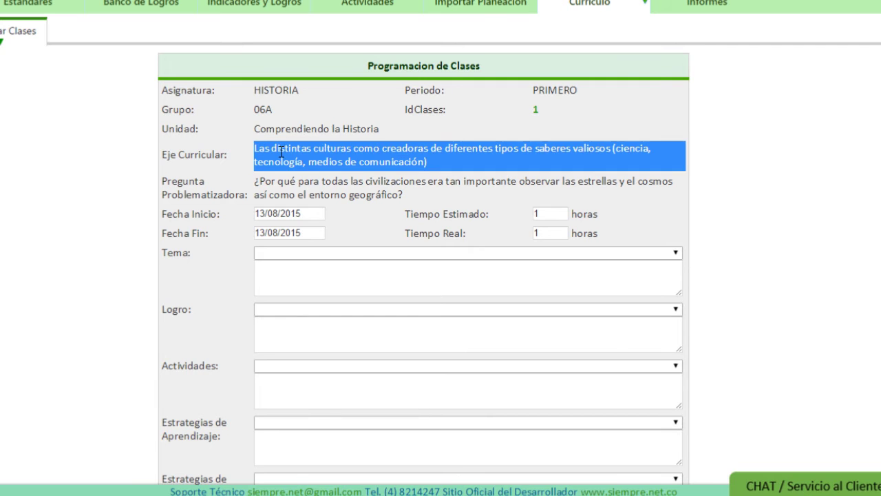
triple_click(303, 181)
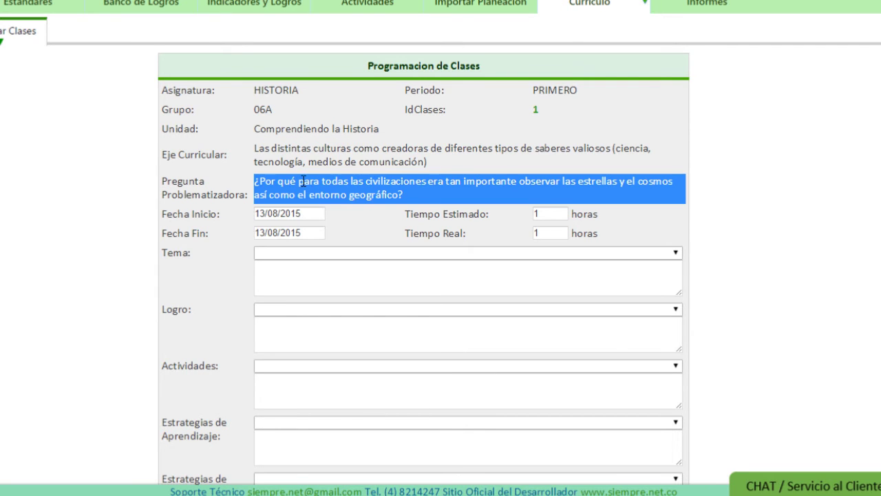
click(346, 161)
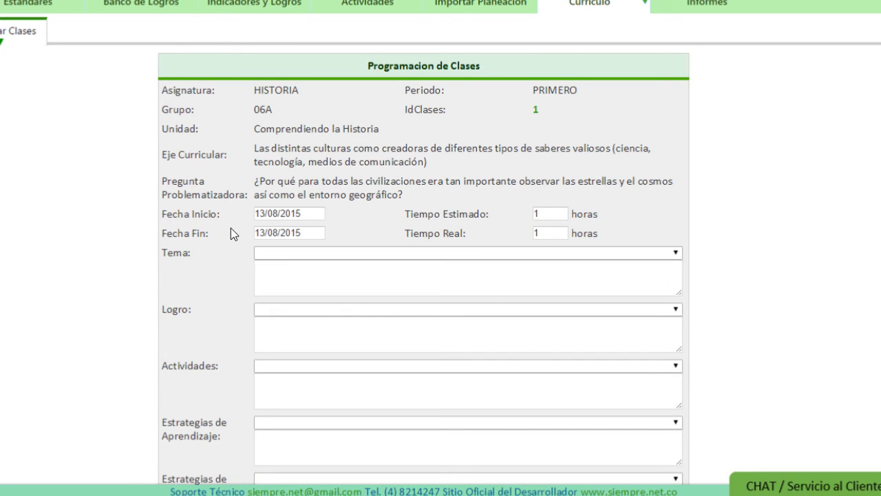
Check the Fecha Inicio calendar and set the class's Fecha Fin to 14/08/2015
click(307, 214)
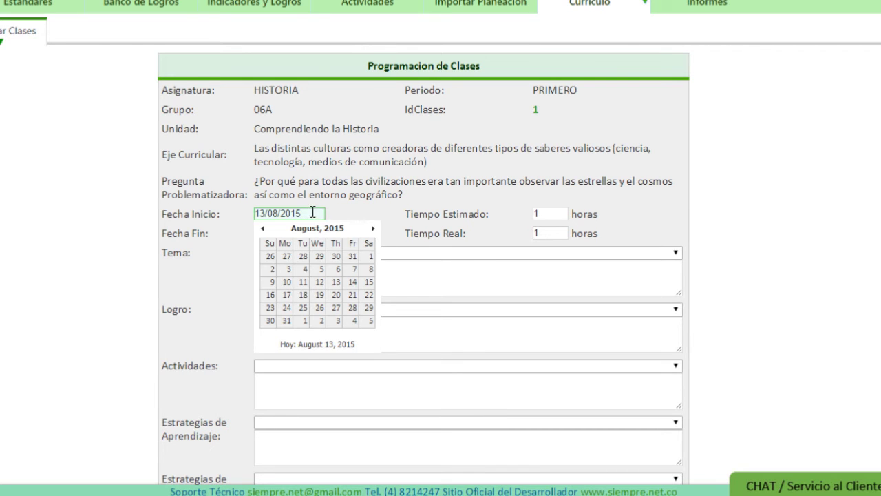
click(355, 192)
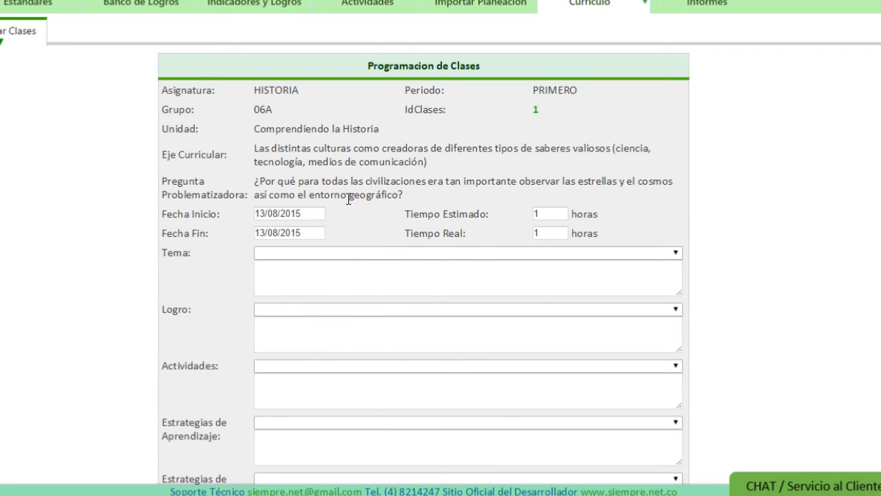
click(310, 213)
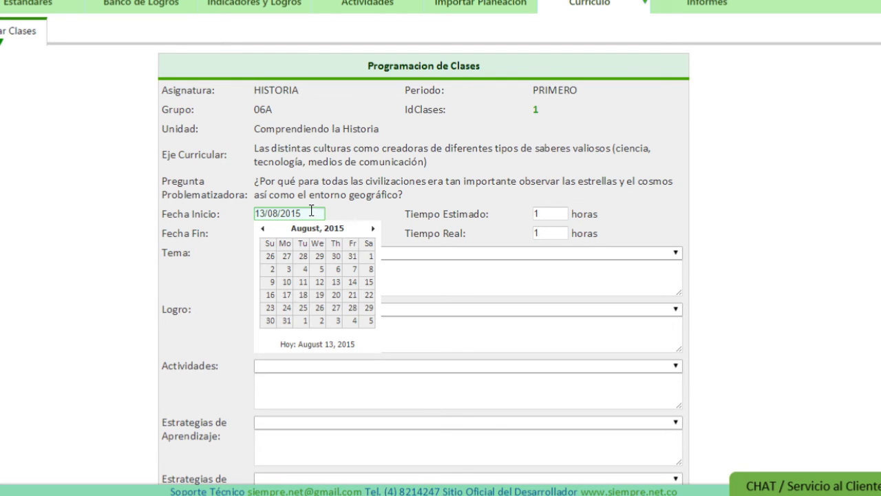
click(368, 192)
click(303, 234)
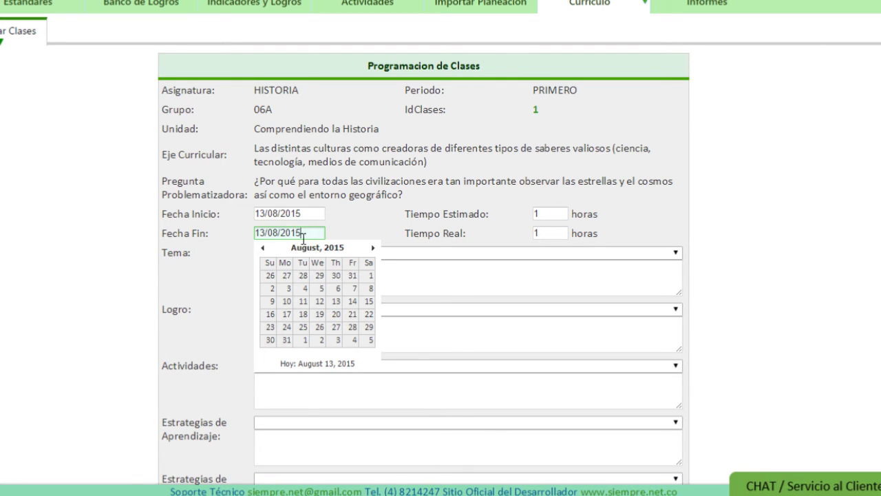
click(351, 303)
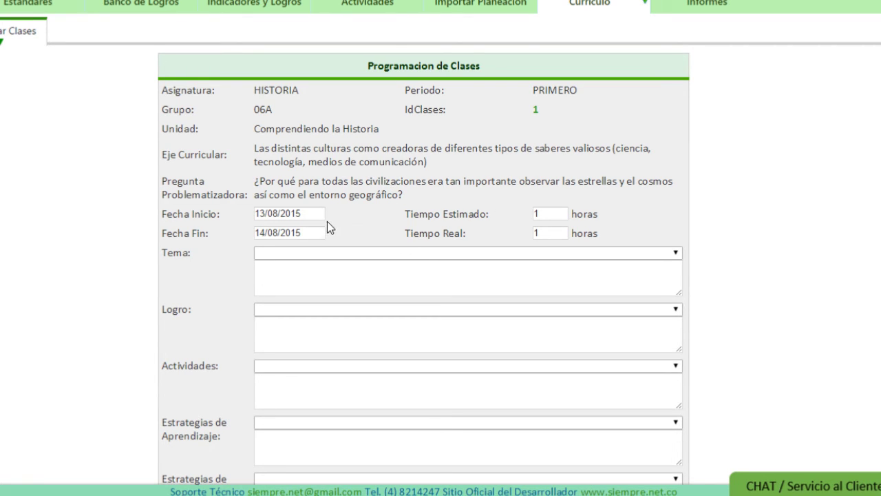
Set the class's Tiempo Estimado to 2 hours and its Tiempo Real to 3 hours
double_click(536, 215)
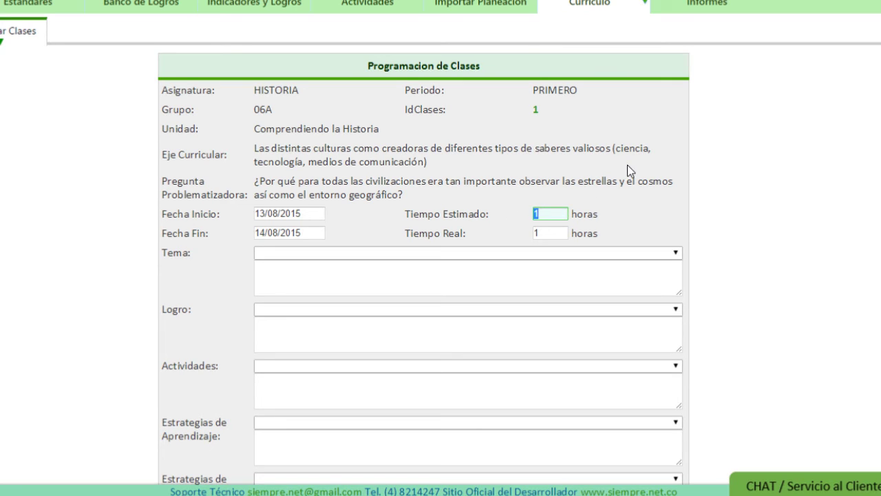
text(2)
click(551, 232)
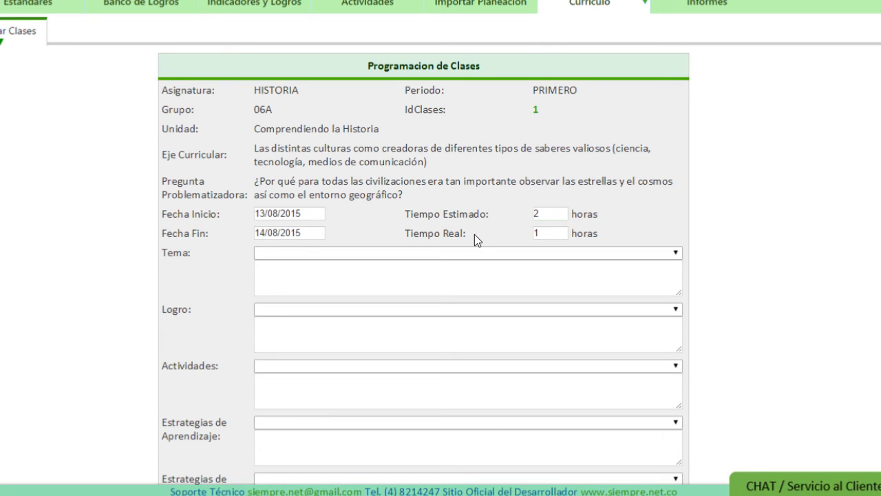
double_click(540, 232)
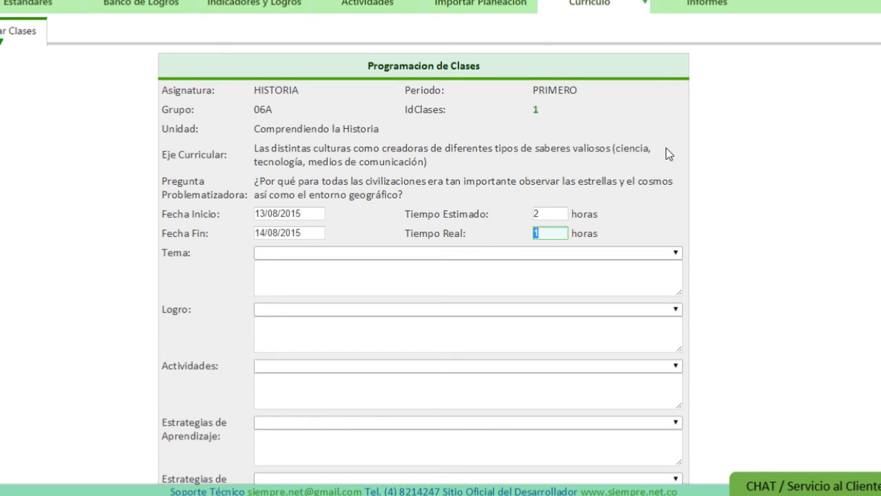
drag(494, 202, 496, 181)
click(496, 201)
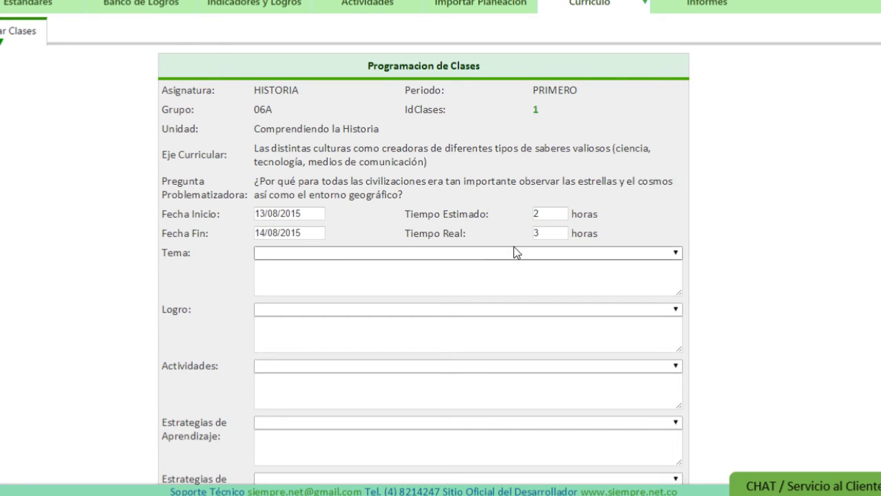
Choose the Tema "Aspectos geográficos de Mesopotamia, África y Asia" and the Logro beginning "Identifica aspectos geográficos y establece relaciones"
click(418, 253)
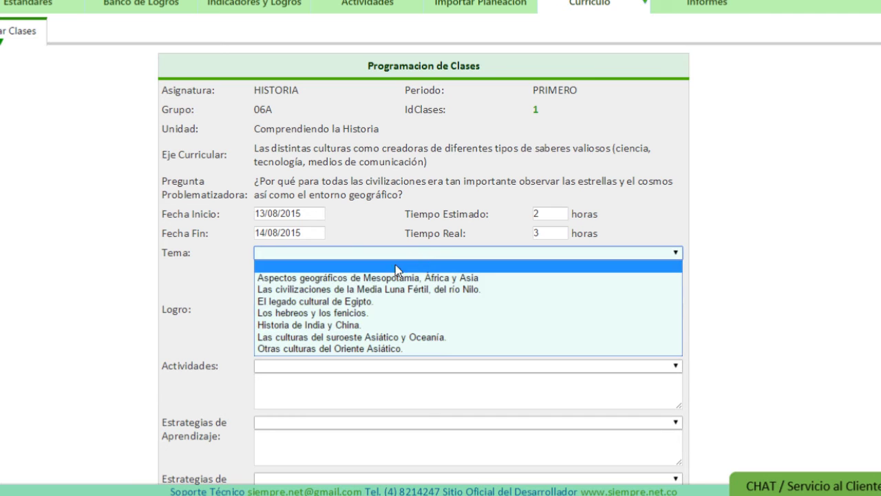
click(278, 253)
click(319, 256)
click(316, 277)
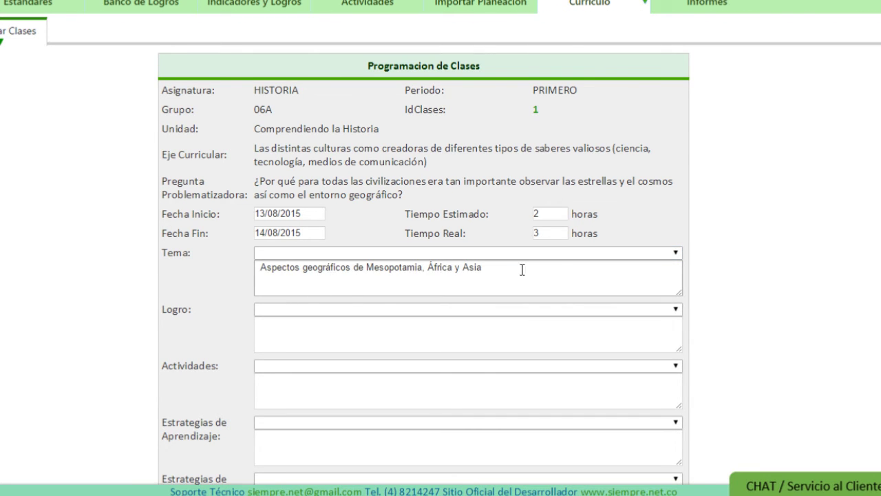
scroll(522, 269, down, 1)
click(389, 240)
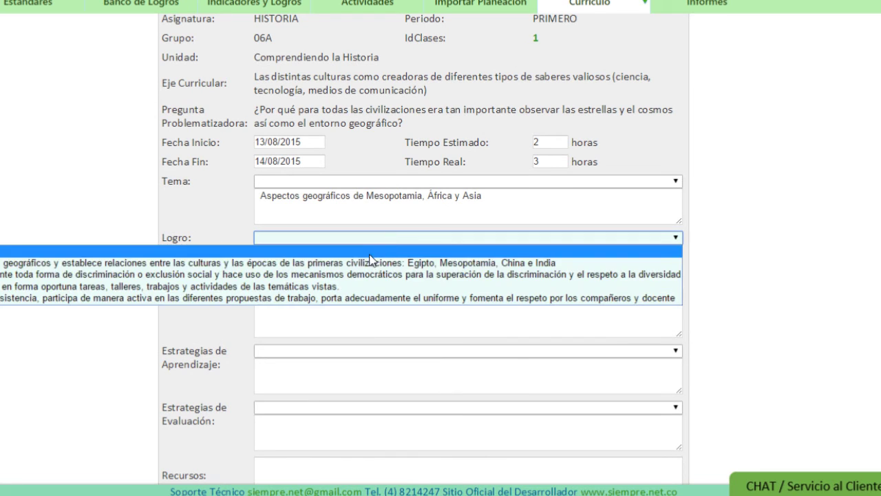
click(361, 263)
Add the Actividades "Taller de exploración de pre-saberes", "Lectura crítica" and "Exposición" to the class
scroll(435, 227, down, 1)
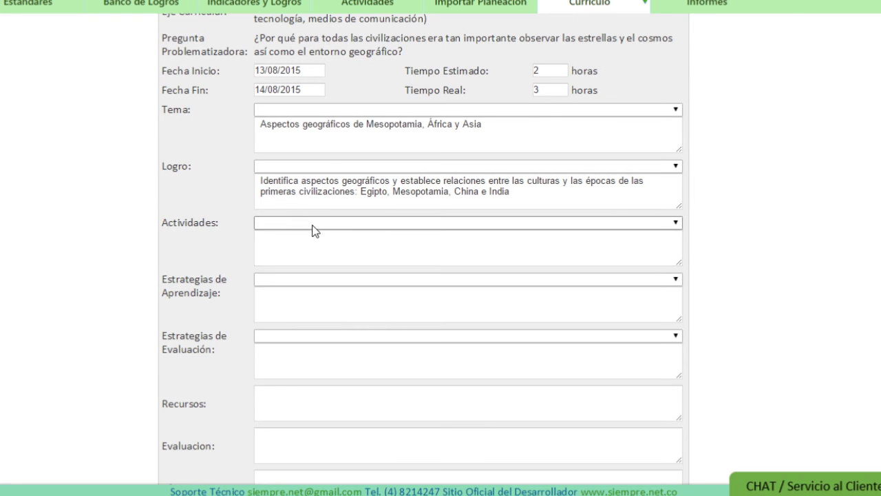
click(313, 223)
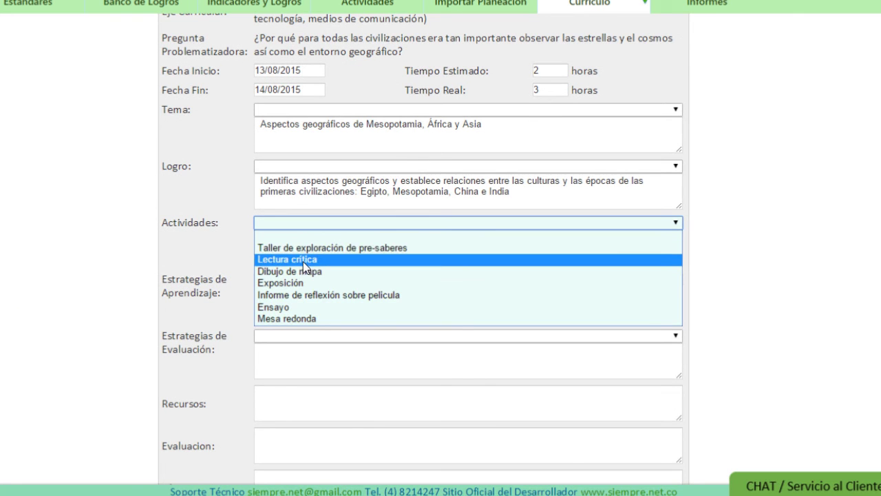
click(307, 248)
click(337, 223)
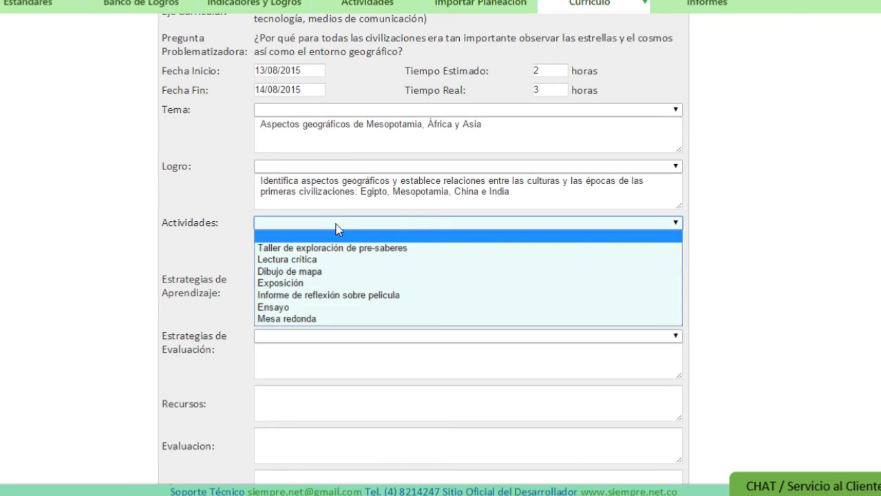
click(307, 260)
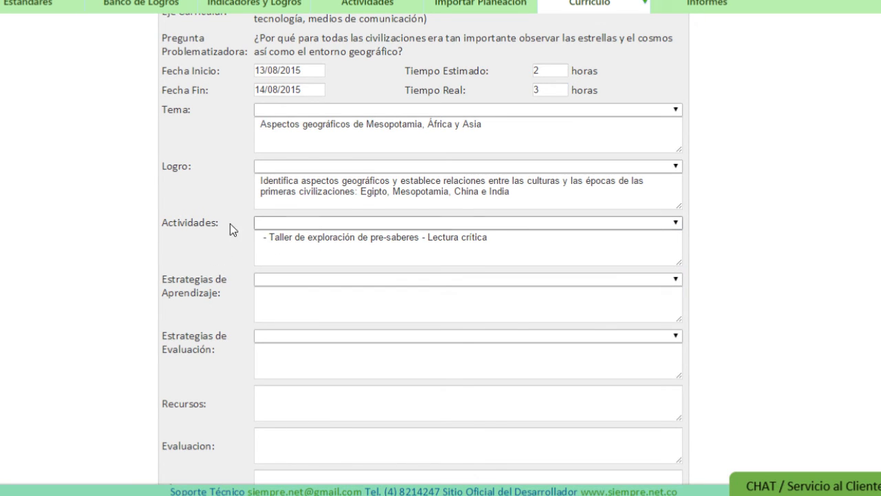
click(358, 224)
click(320, 283)
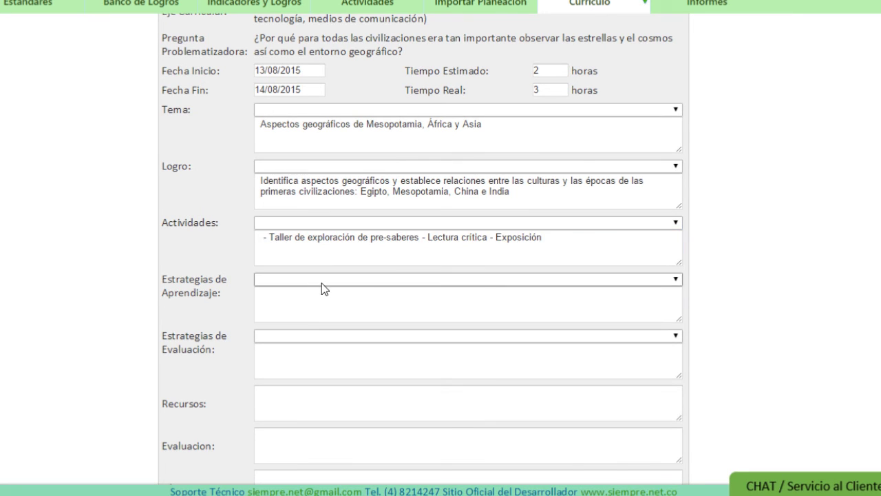
drag(550, 238, 240, 240)
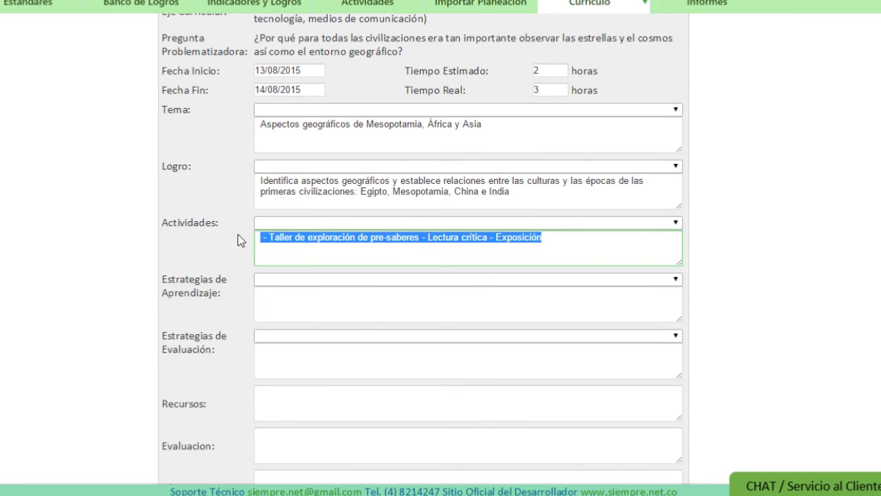
click(241, 250)
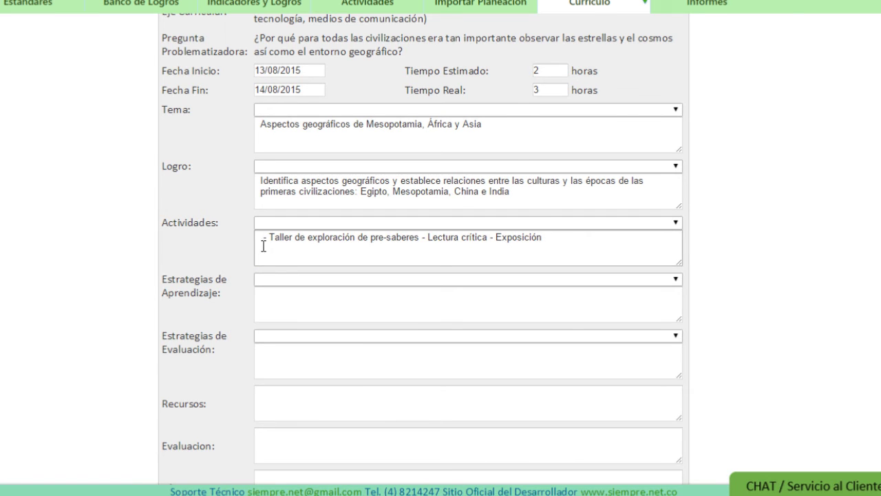
Add "Debate" and "Demostraciones" as the class's Estrategias de Aprendizaje
scroll(254, 246, down, 1)
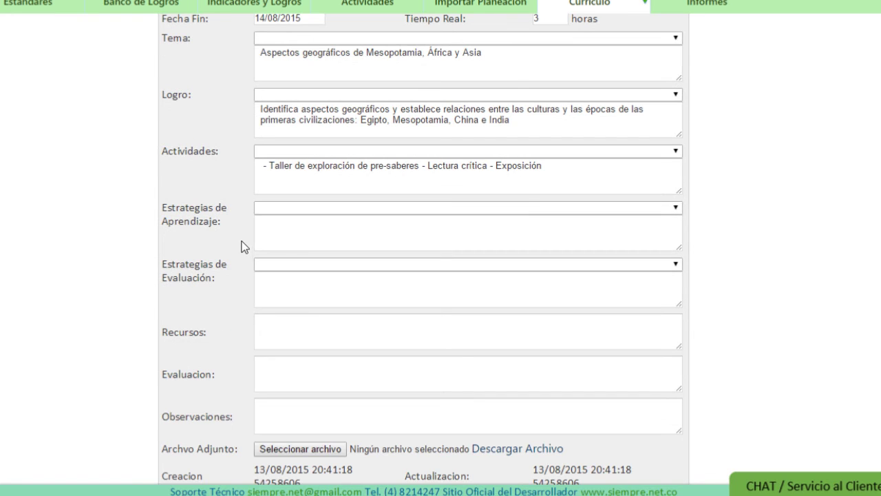
click(300, 207)
click(290, 234)
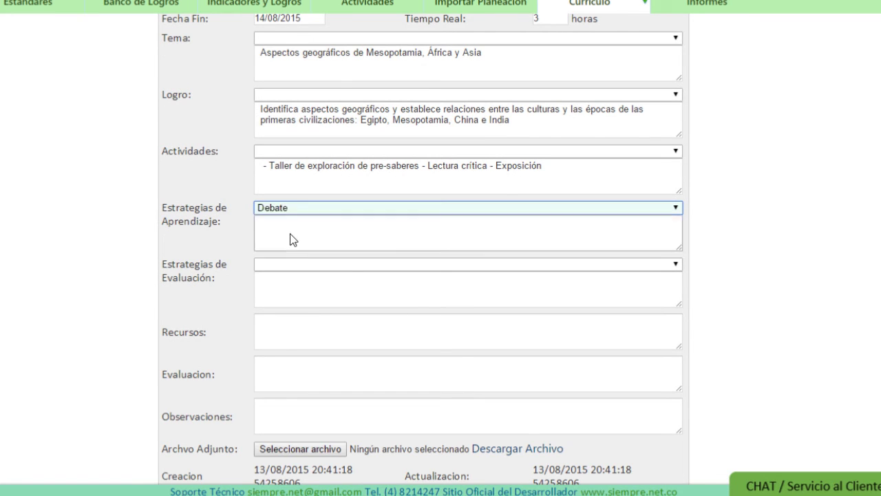
click(303, 208)
click(292, 243)
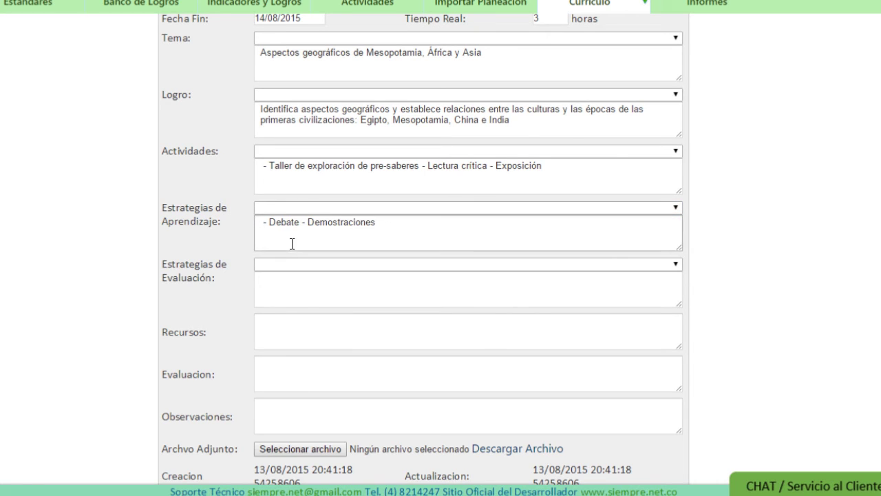
Add "Ejercicios" and "Pregunta abierta" as the class's Estrategias de Evaluación
click(315, 263)
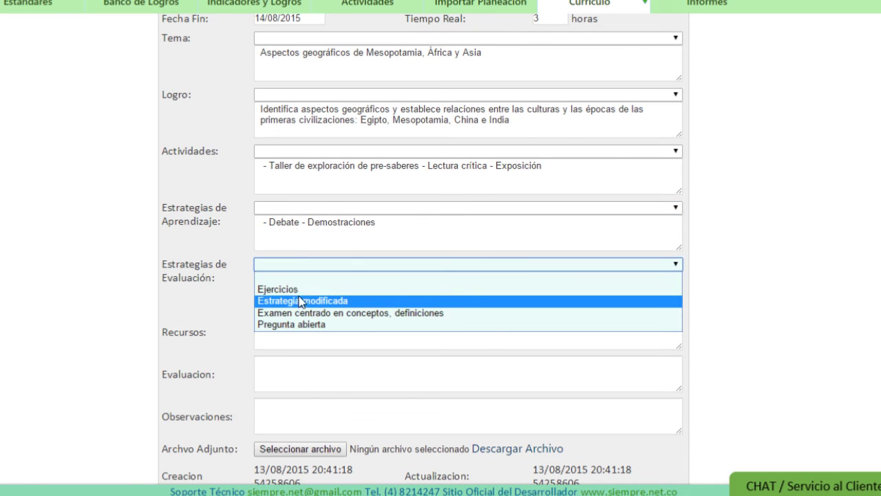
click(302, 289)
click(329, 269)
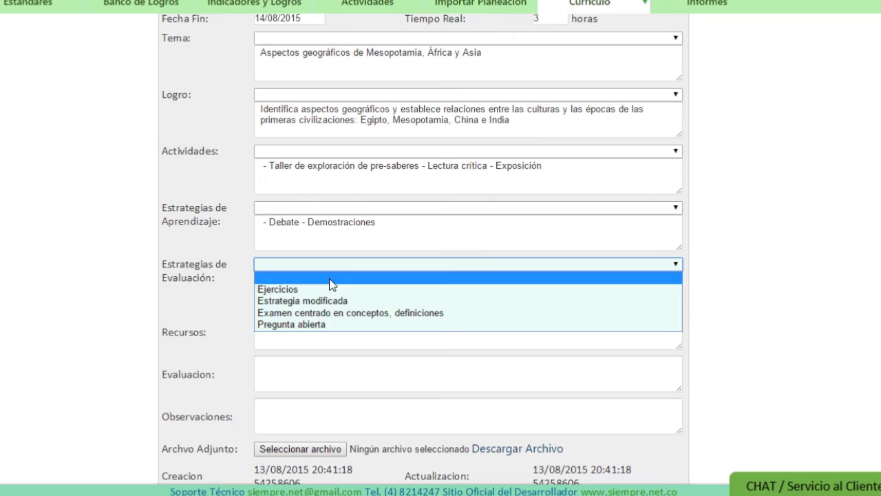
click(322, 324)
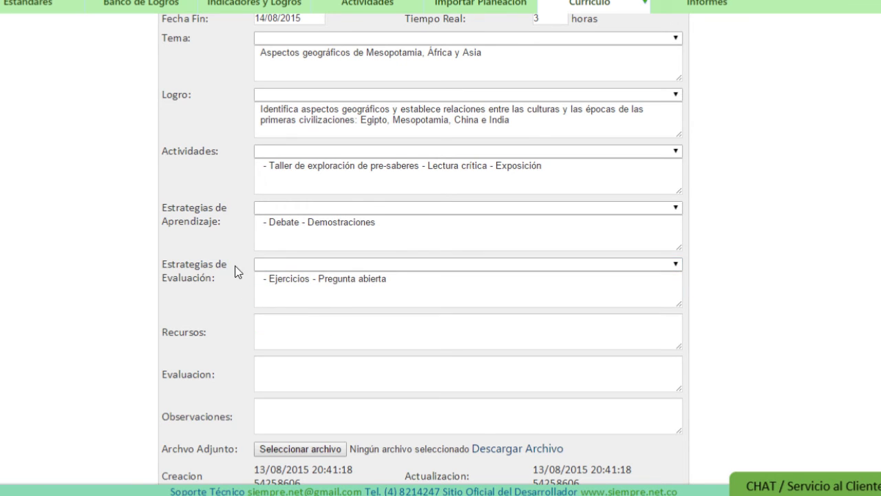
Enter "Tablero, televisor, videbeam, cartelera, etc." as the class's Recursos
scroll(229, 266, down, 1)
click(307, 213)
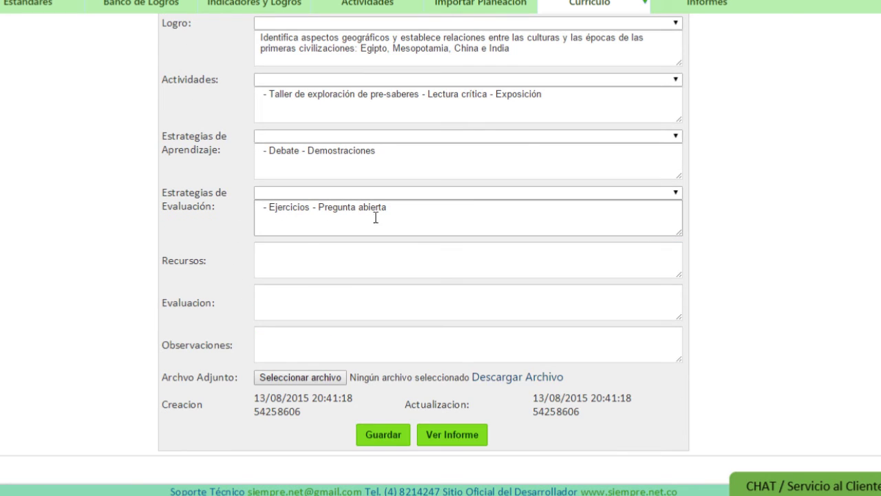
click(282, 265)
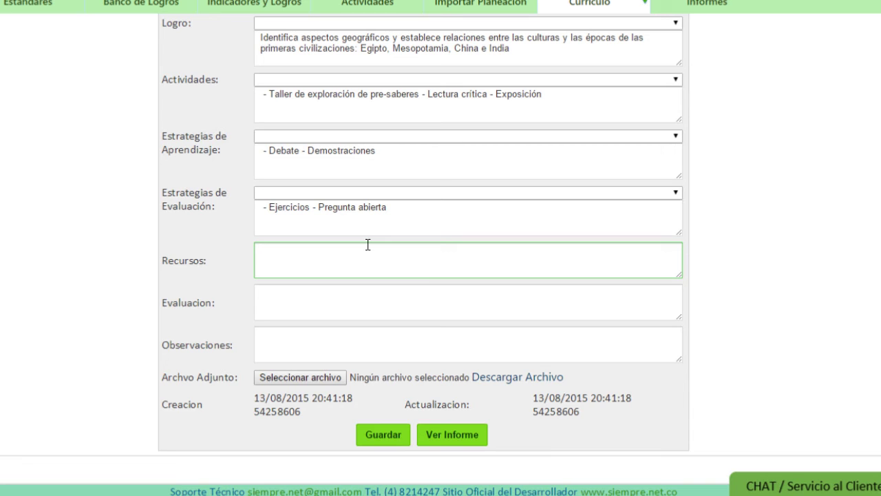
text(Tablero, televisor, vid)
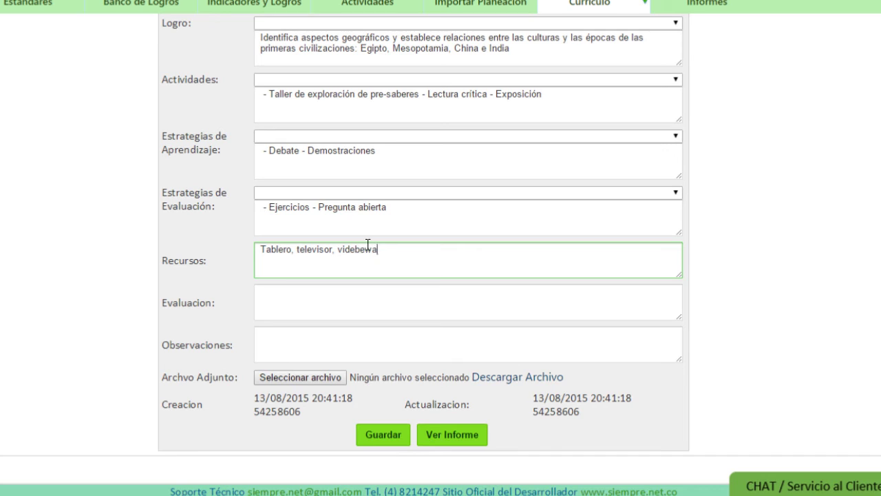
text(ebeam)
text(, car)
text(ter)
text(lera)
text(, etc.)
Enter "Faltó tiempo para el desarrollo de las actividades." as the class's Observaciones, leaving Evaluacion empty
click(305, 302)
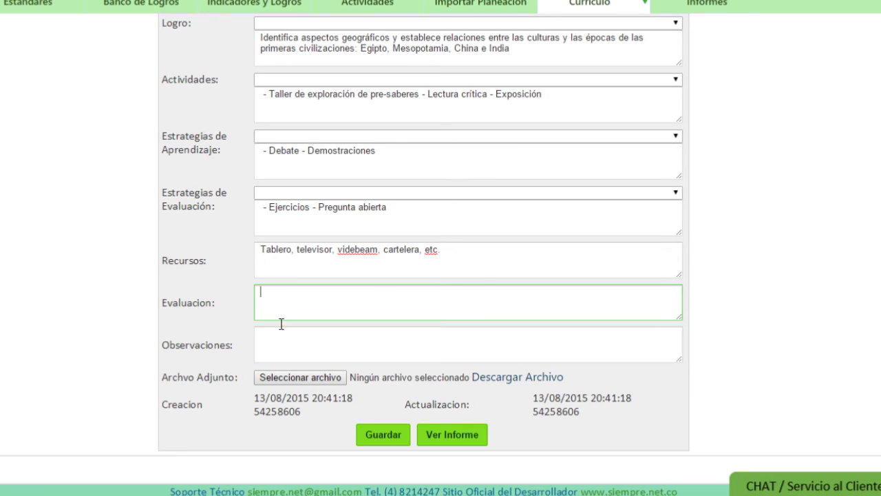
click(296, 336)
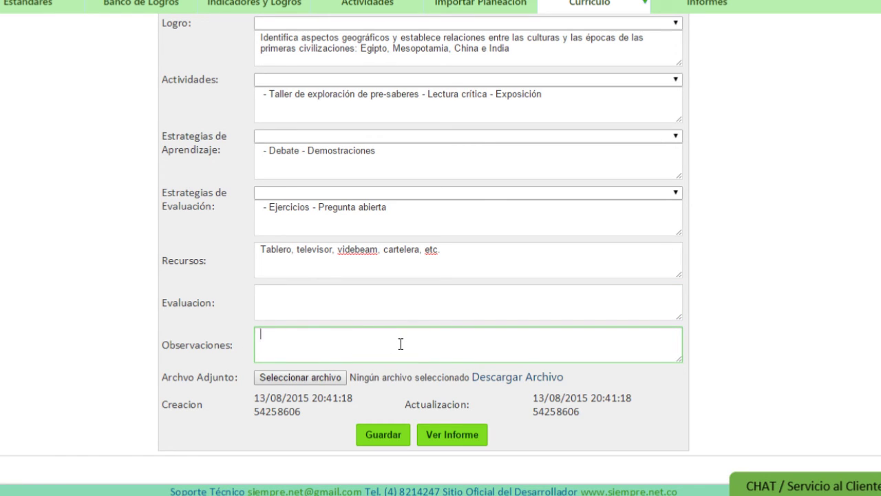
text(Faltó tiempo para el desarrollo de las actividades.)
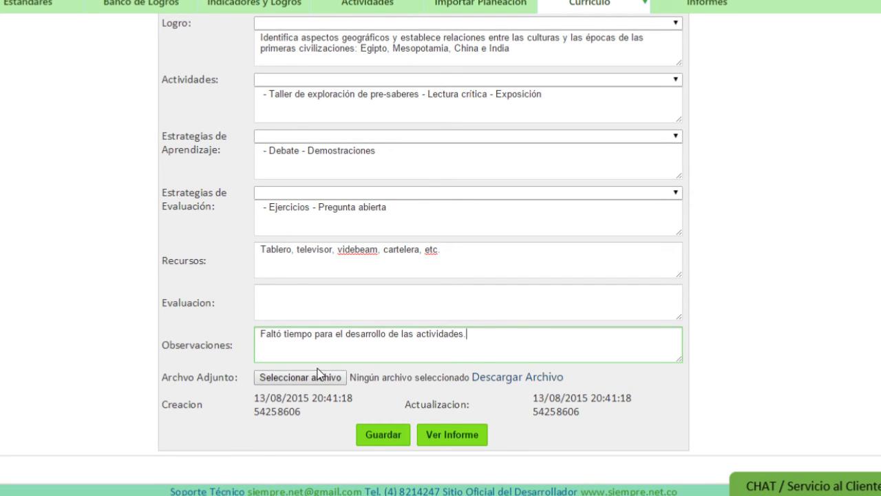
scroll(350, 367, up, 2)
scroll(350, 367, up, 3)
scroll(346, 368, down, 5)
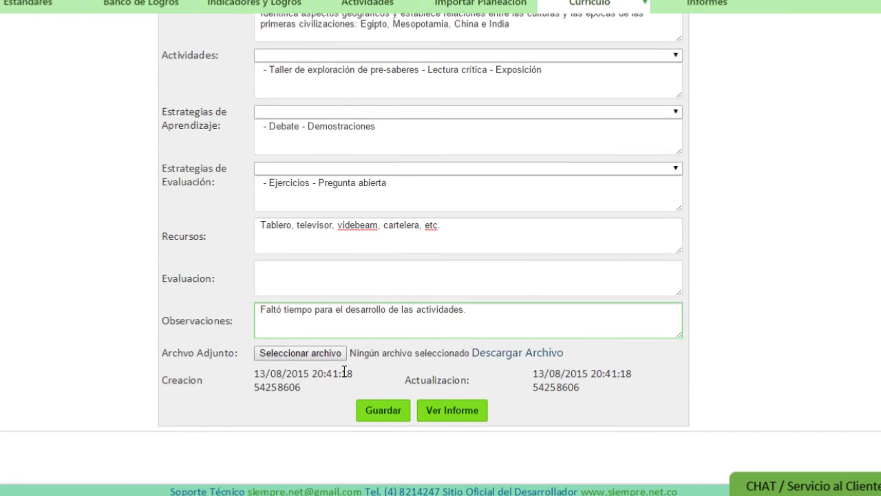
click(345, 279)
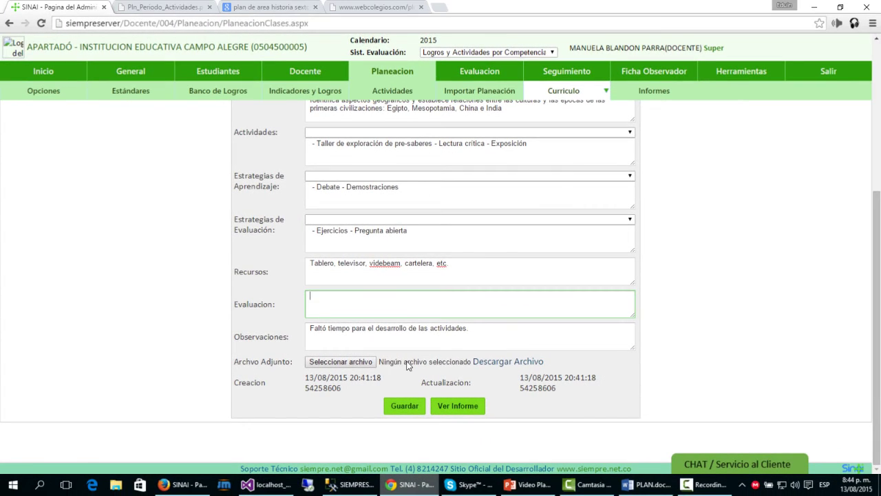
Attach the file "Caracteristicas de SINAI.docx" from the DISEÑO folder to the class and save the class programming
click(408, 364)
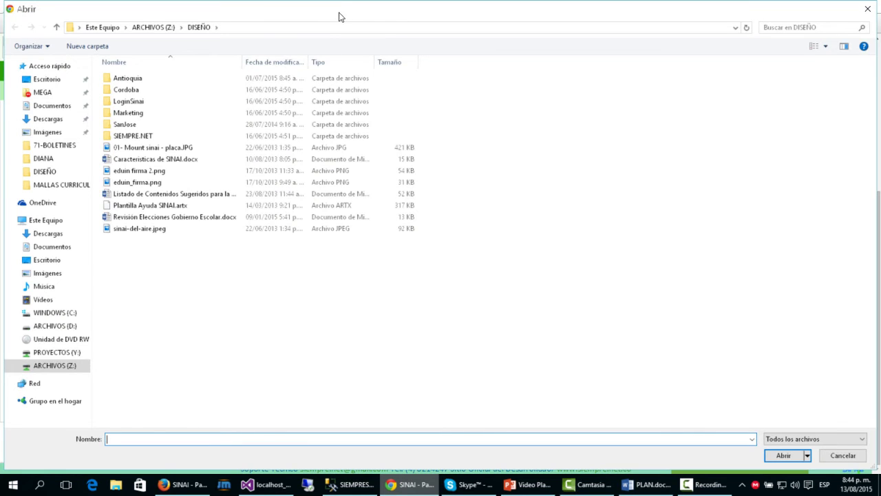
drag(875, 469, 361, 278)
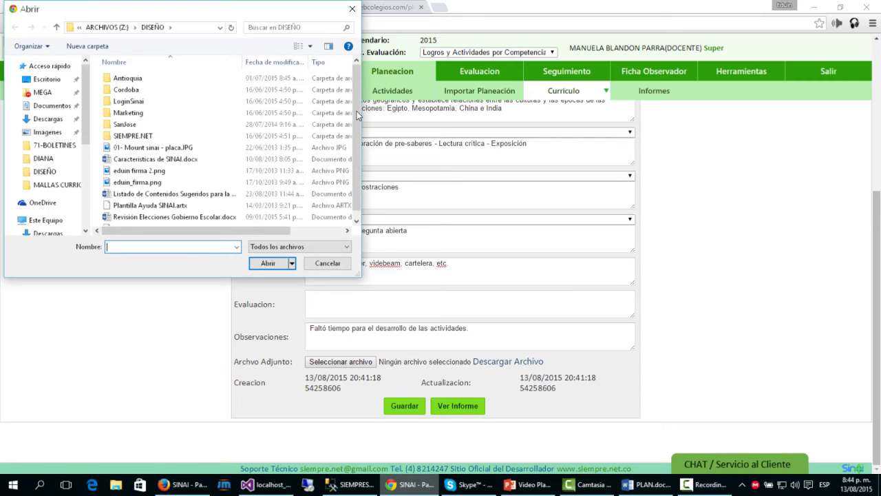
drag(254, 14, 381, 37)
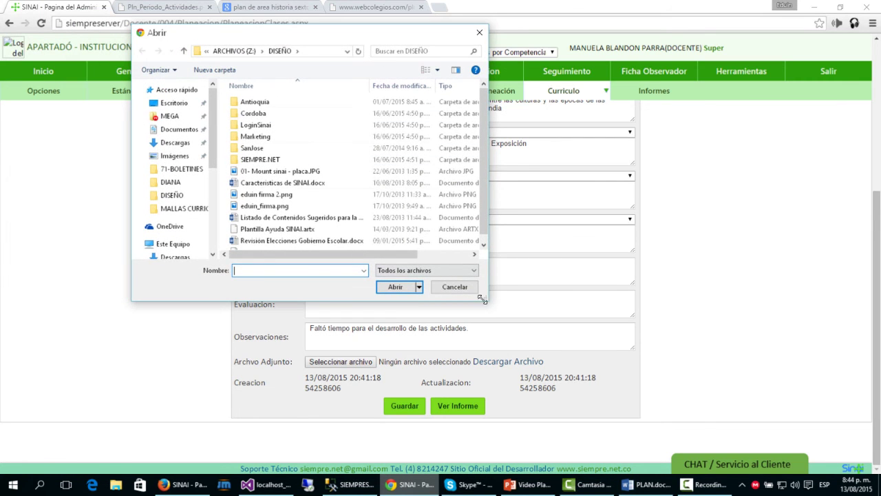
drag(482, 299, 642, 406)
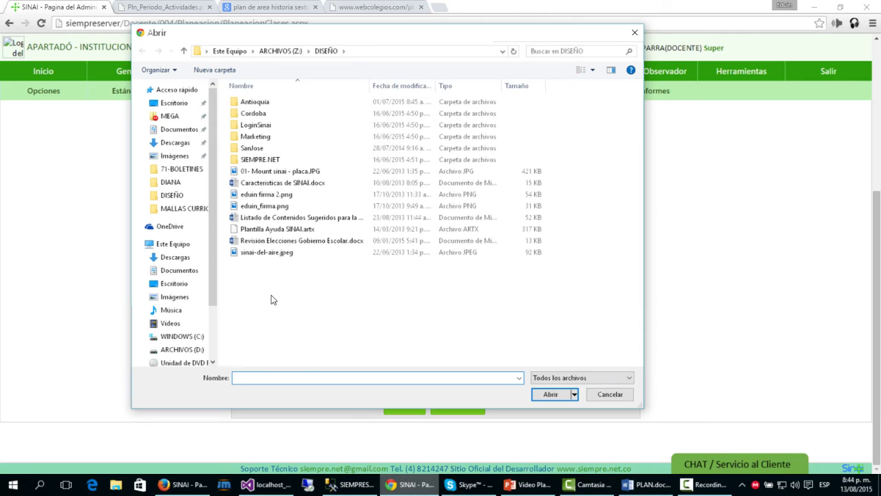
double_click(260, 183)
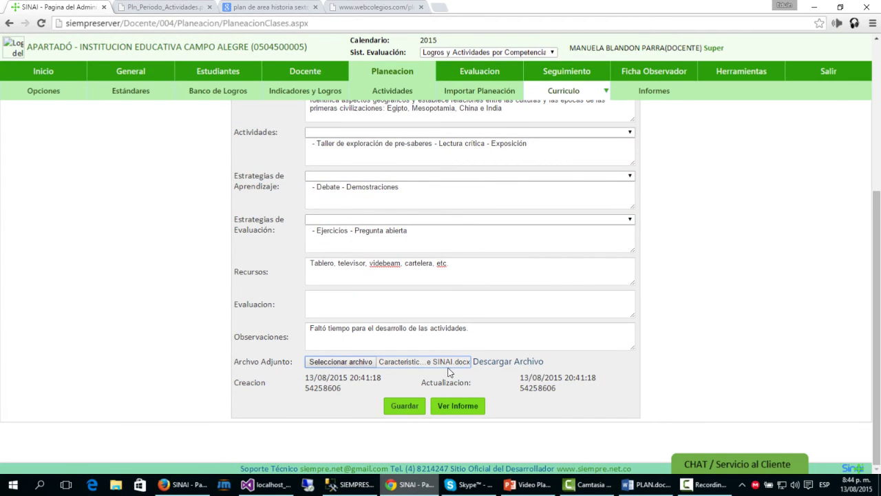
click(407, 407)
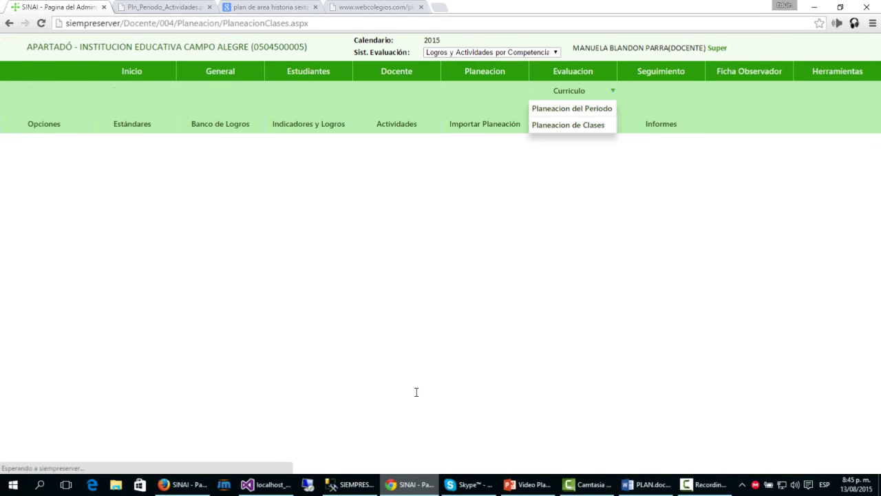
scroll(324, 316, down, 4)
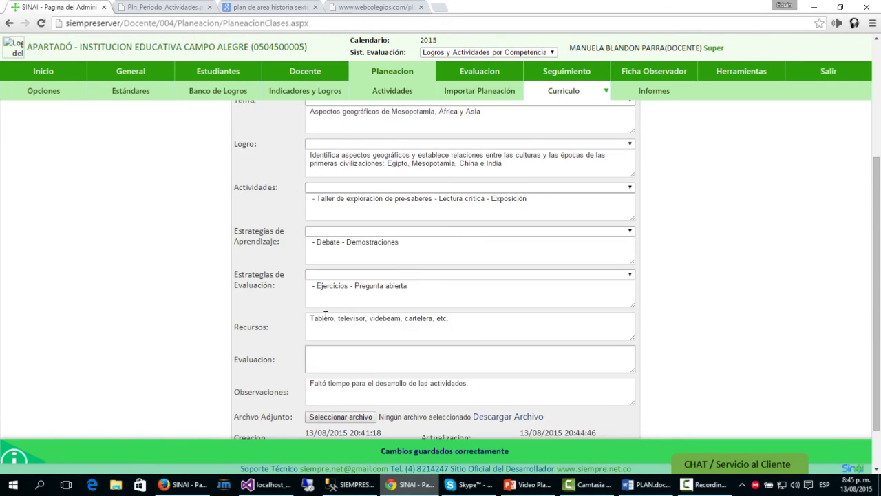
Open the planning report of class 1 from the class list, export it as "Pln_Clases.pdf" and open the file
scroll(325, 316, up, 5)
click(41, 121)
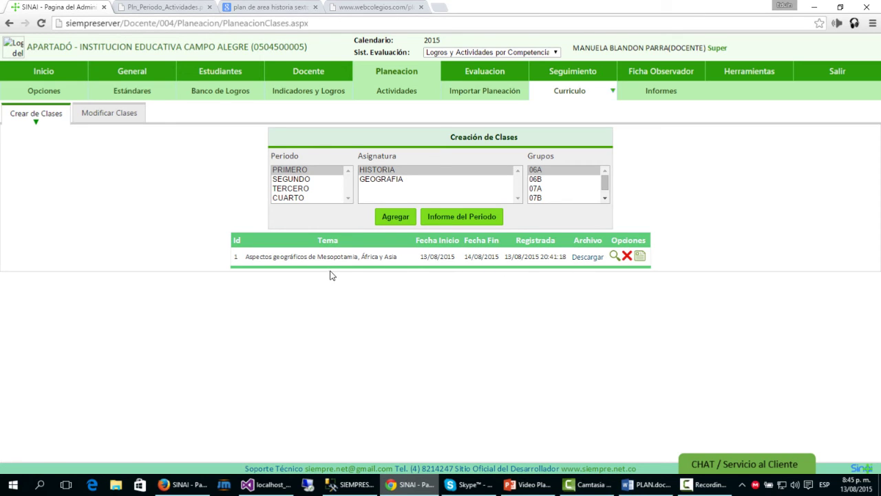
click(641, 257)
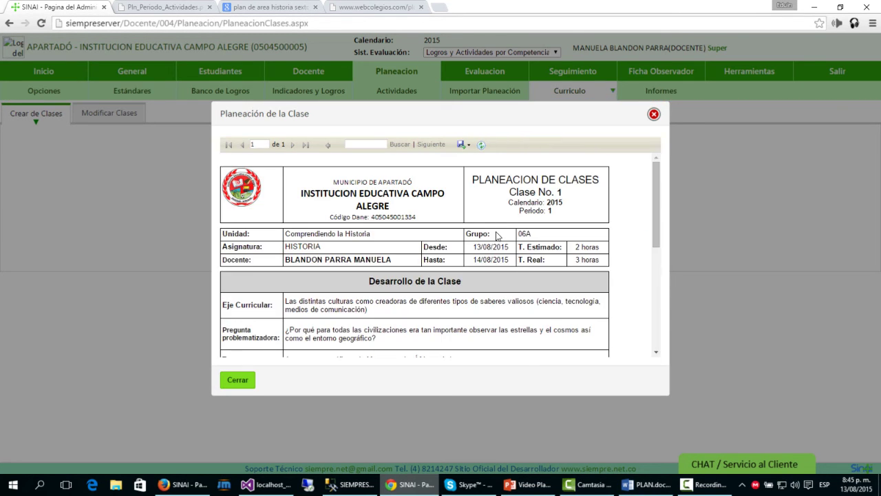
click(461, 145)
click(473, 184)
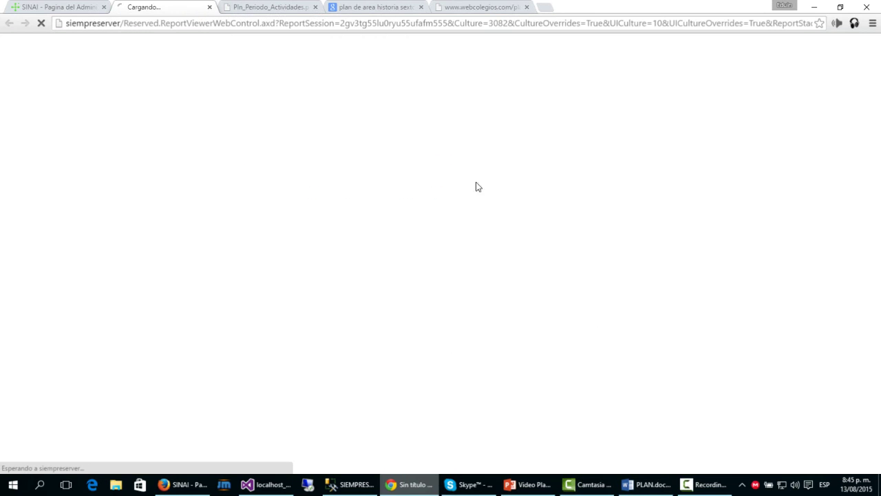
click(536, 394)
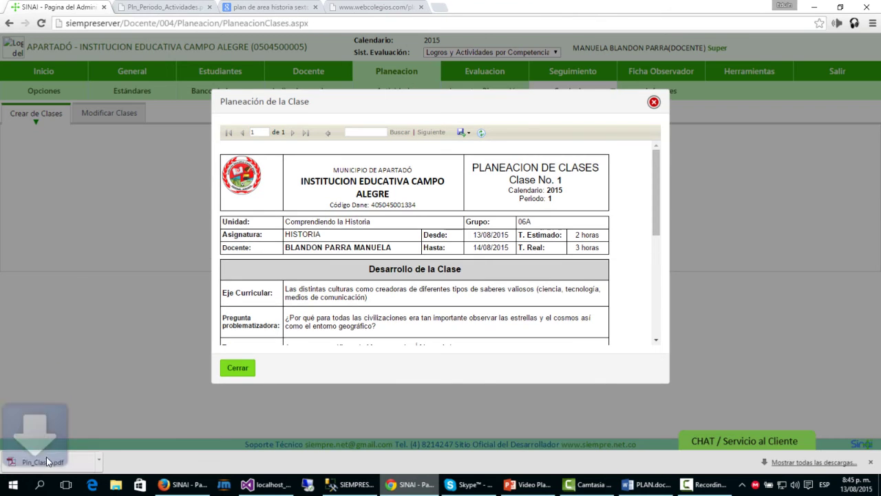
click(46, 458)
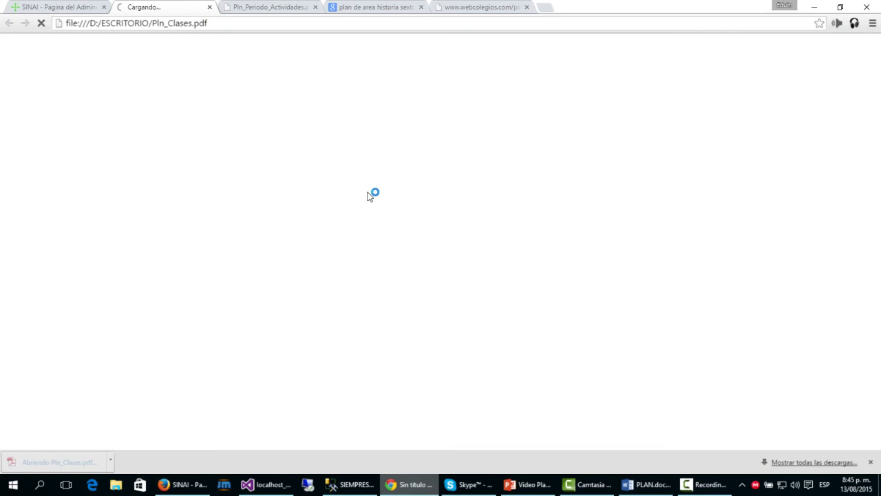
Review the exported class planning PDF from its heading down to the signature fields, and close it
scroll(368, 196, down, 1)
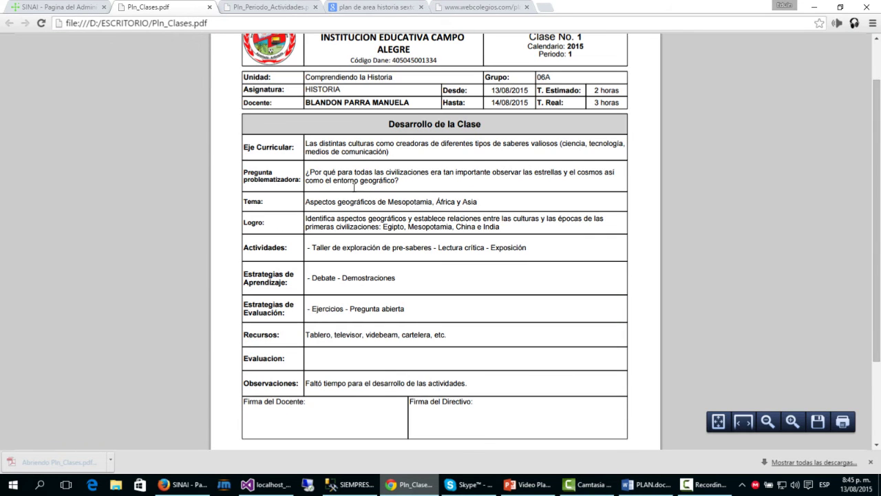
scroll(354, 180, down, 1)
scroll(354, 187, up, 2)
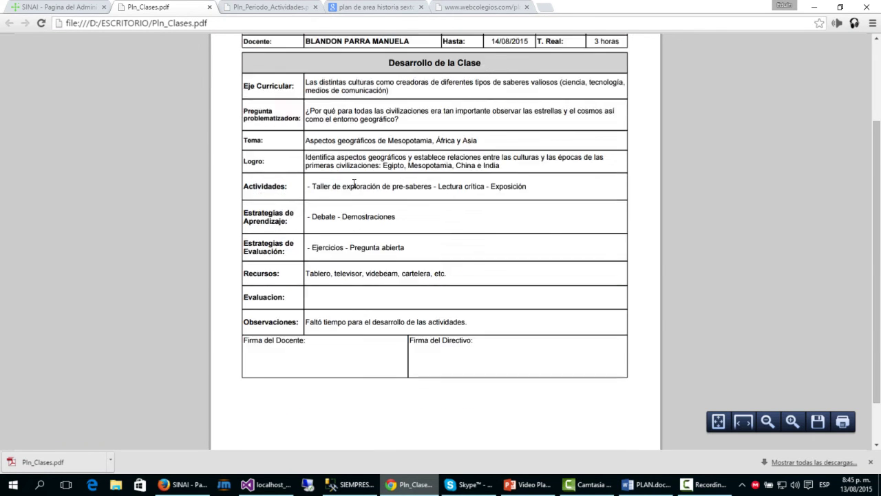
scroll(354, 187, down, 2)
scroll(355, 188, up, 2)
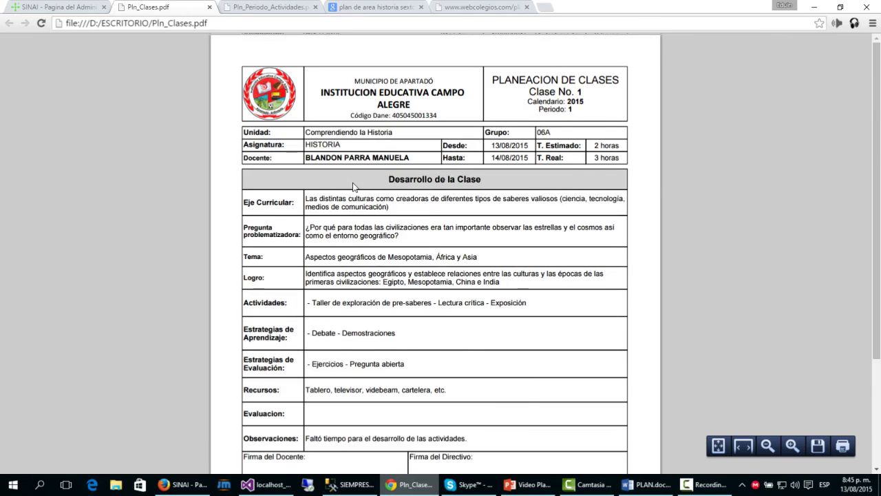
scroll(354, 188, down, 2)
scroll(353, 187, up, 2)
key(ctrl+w)
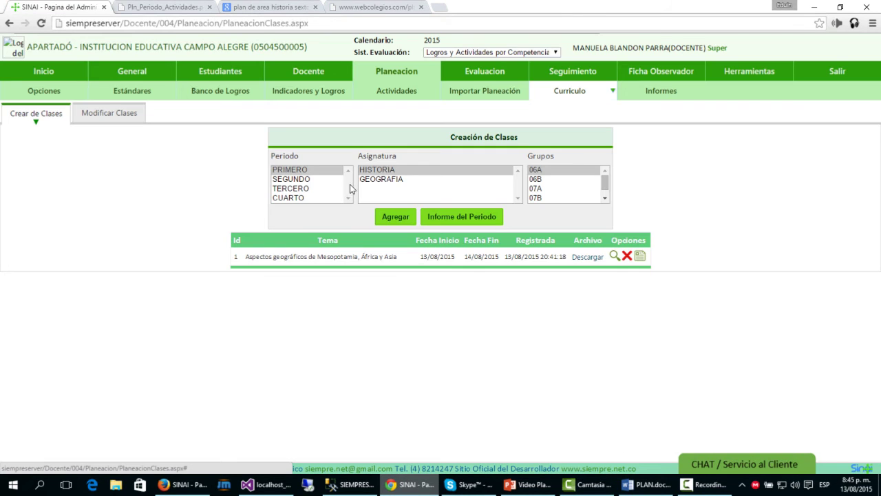
View the report of class 1 from its programming form and close it
click(110, 113)
scroll(488, 291, down, 3)
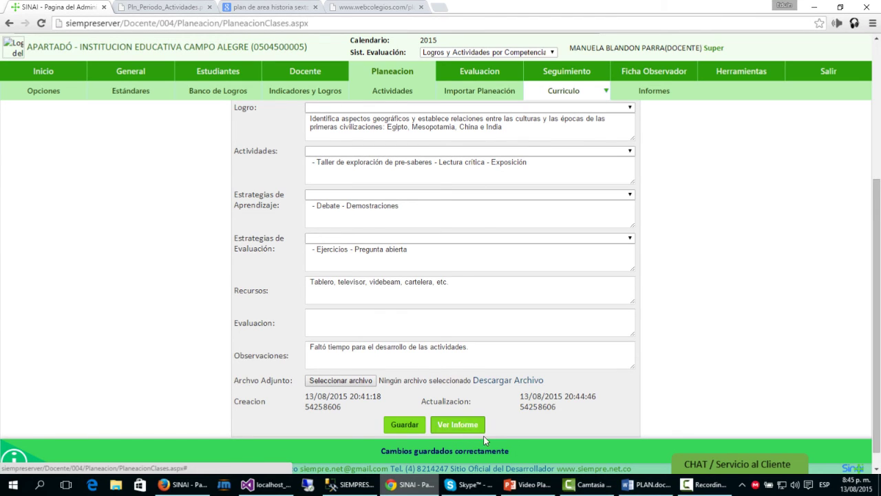
click(458, 424)
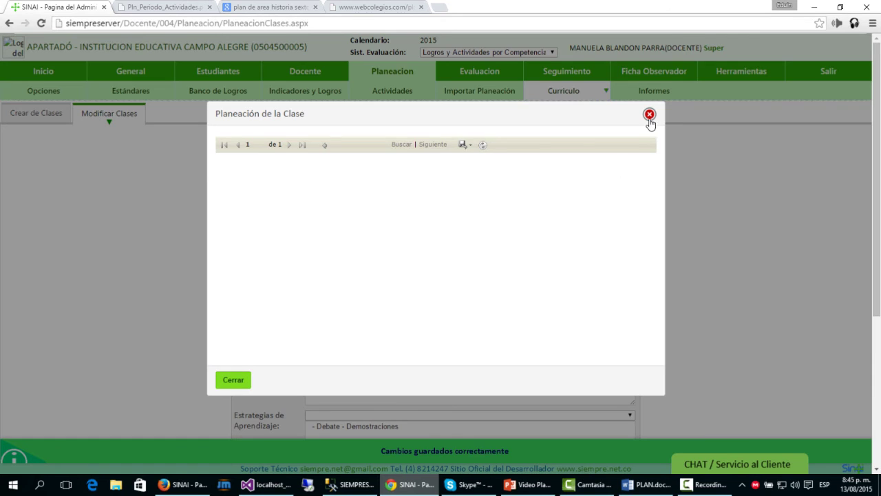
click(83, 204)
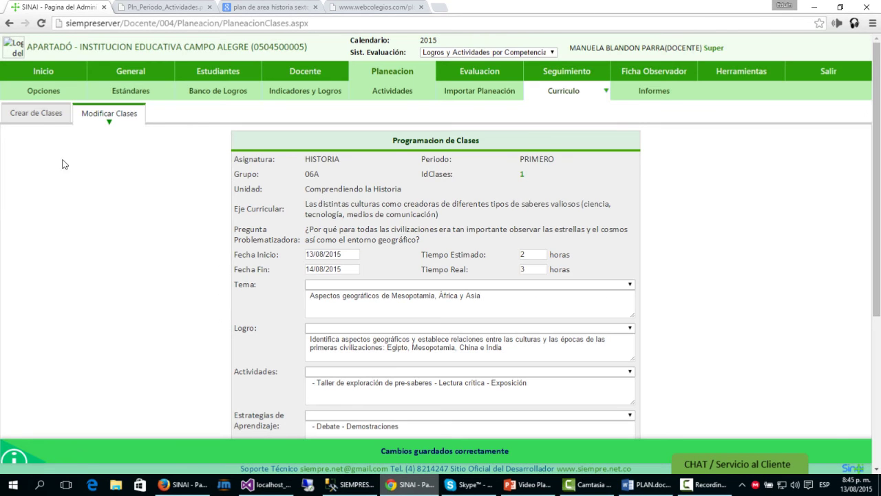
Add two more classes for HISTORIA, period PRIMERO, group 06A, and return to the class list
click(41, 113)
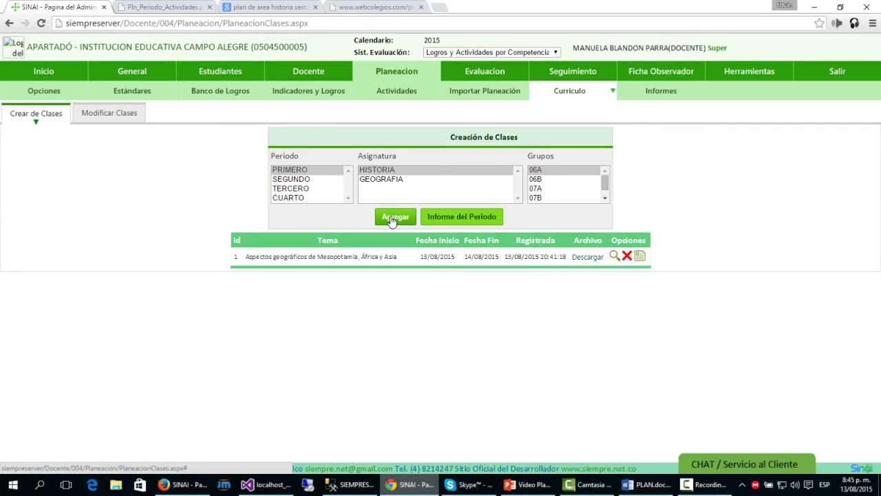
click(393, 219)
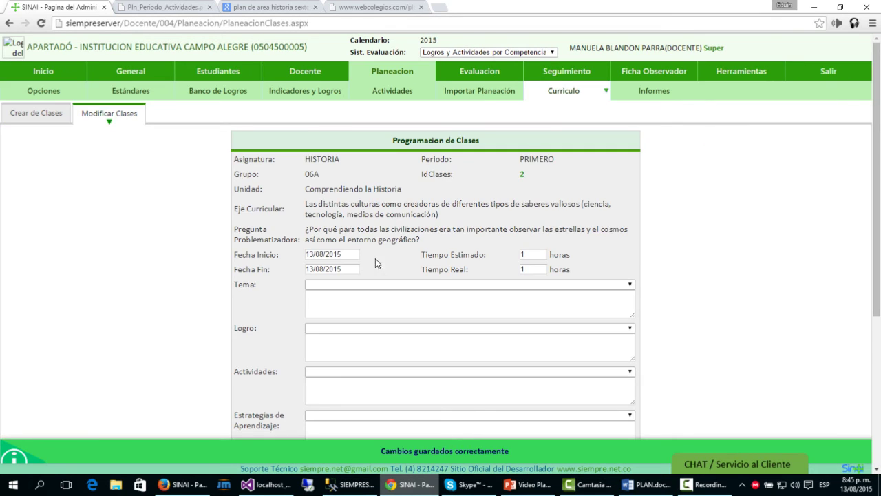
click(36, 112)
click(392, 218)
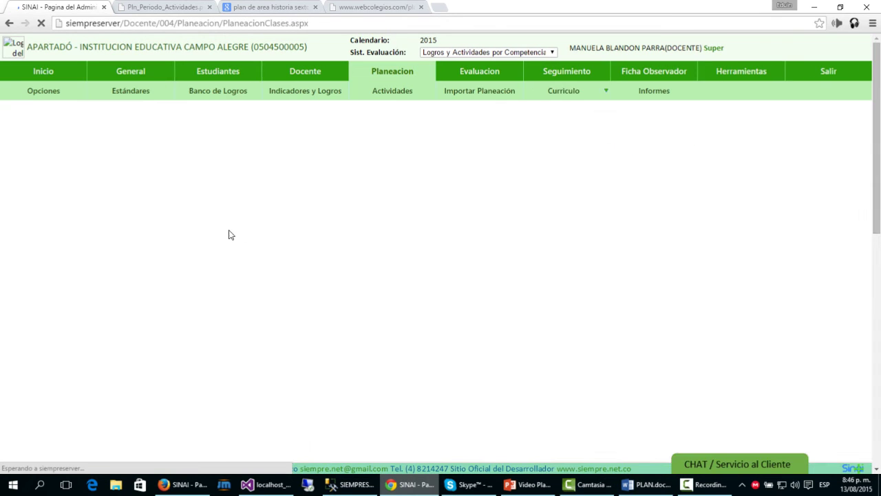
click(37, 118)
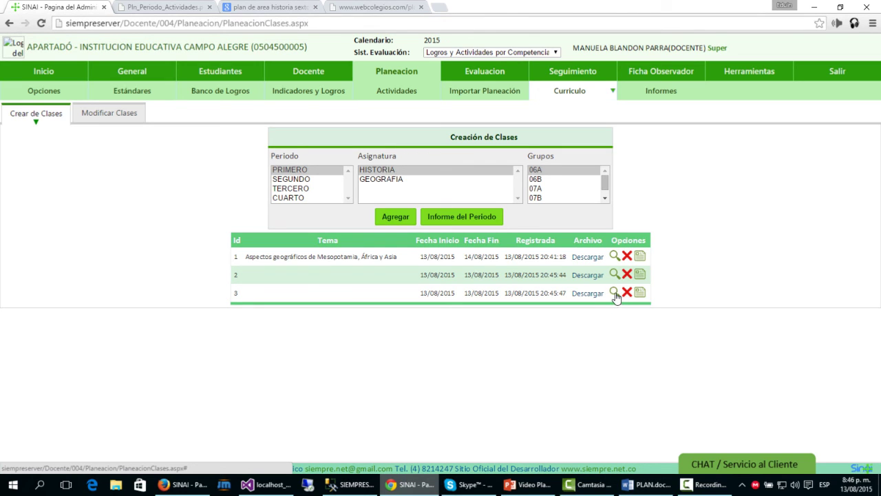
Open class 3 for editing and choose "Las civilizaciones de la Media Luna Fértil, del río Nilo." as its Tema
click(615, 294)
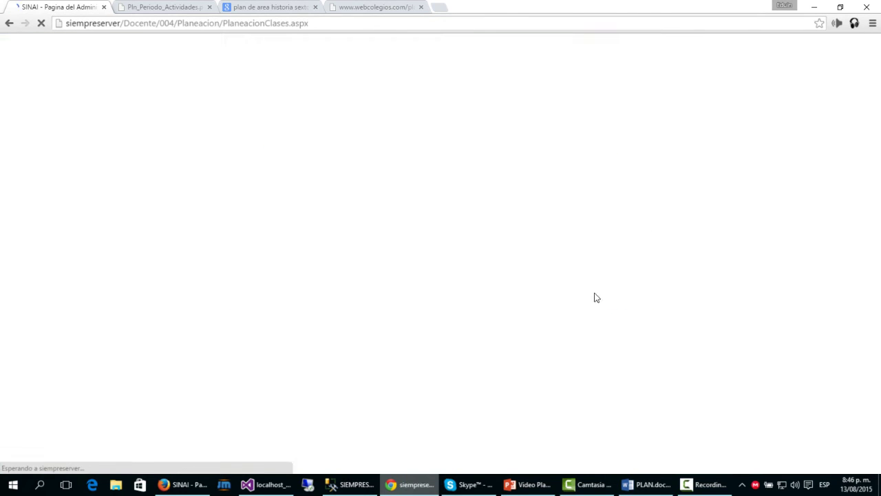
scroll(413, 303, down, 3)
scroll(411, 303, down, 1)
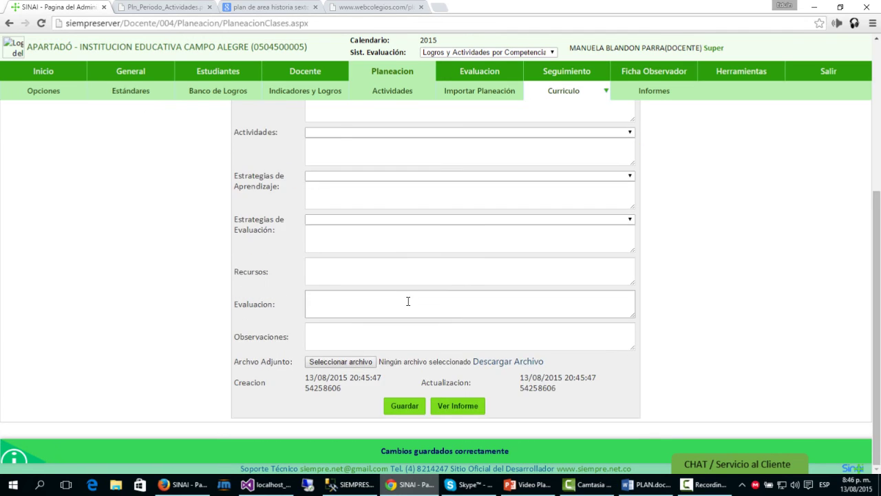
scroll(407, 301, up, 5)
click(393, 284)
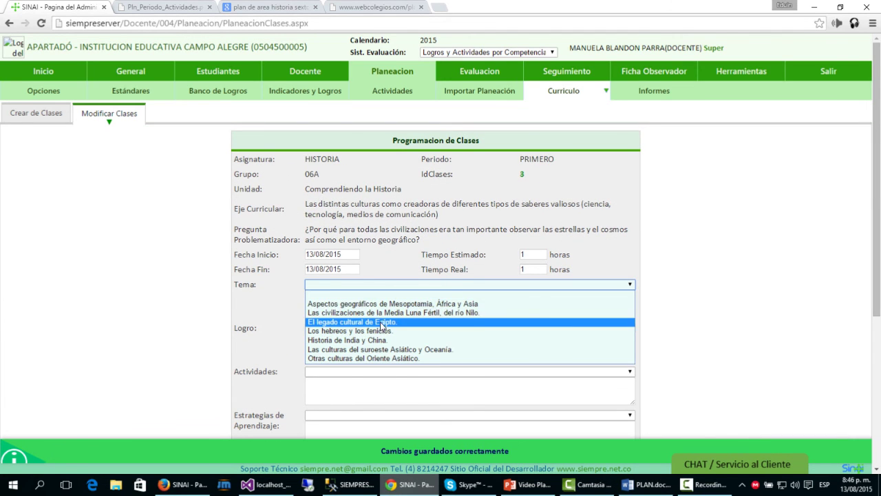
click(386, 311)
Choose the Logro on rejecting every form of discrimination or social exclusion ("Expresa rechazo ante toda forma de discriminación...") for class 3
scroll(389, 311, down, 2)
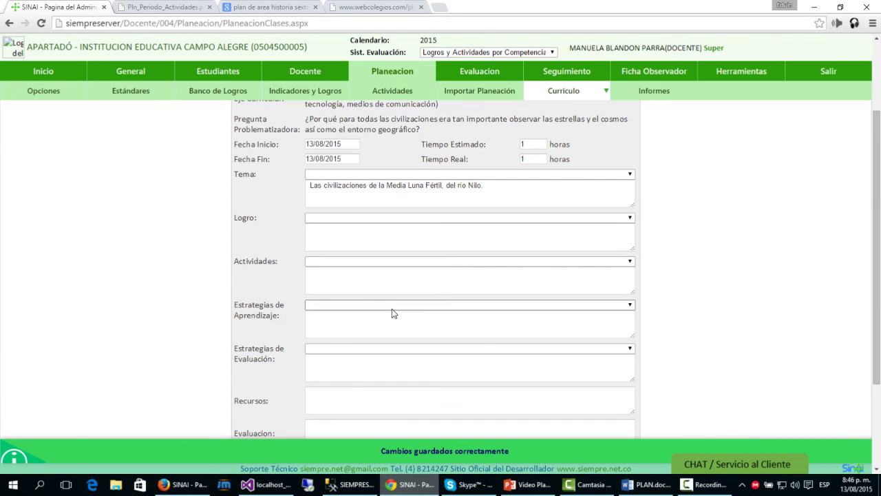
scroll(410, 333, up, 2)
click(413, 334)
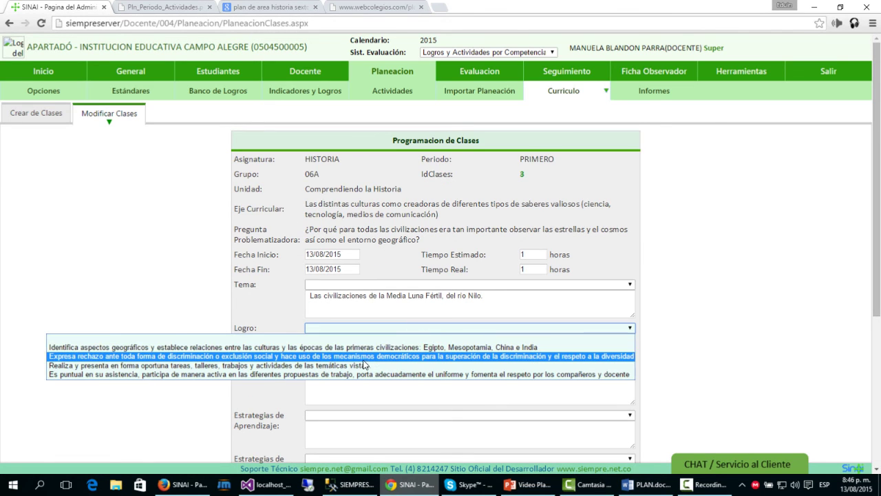
click(364, 357)
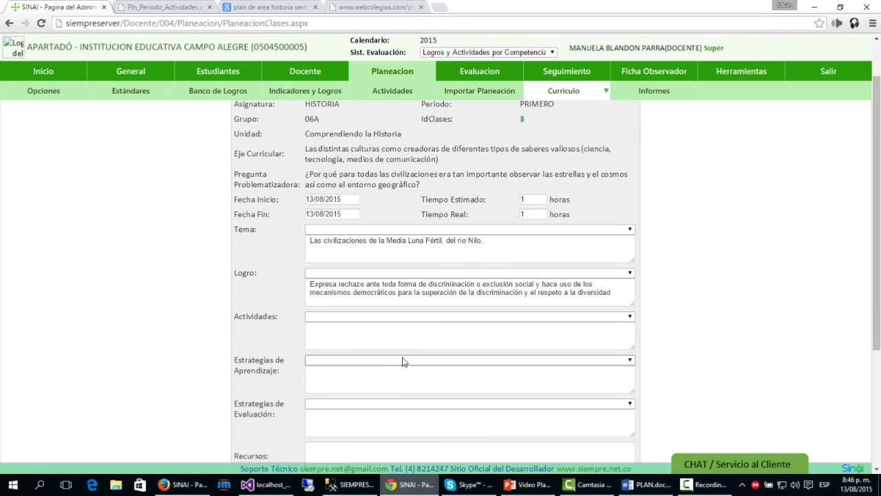
Add "Lectura crítica" and "Informe de reflexión sobre pelicula" as the Actividades of class 3
click(404, 320)
click(380, 346)
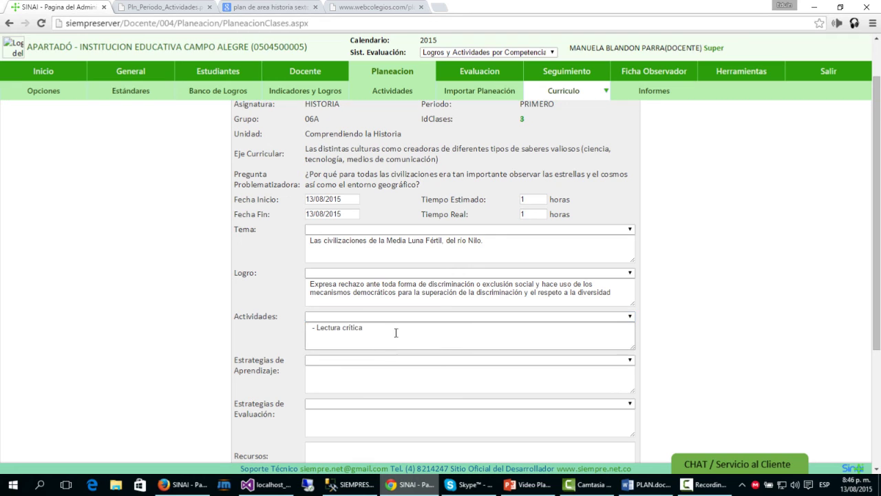
click(417, 317)
click(375, 370)
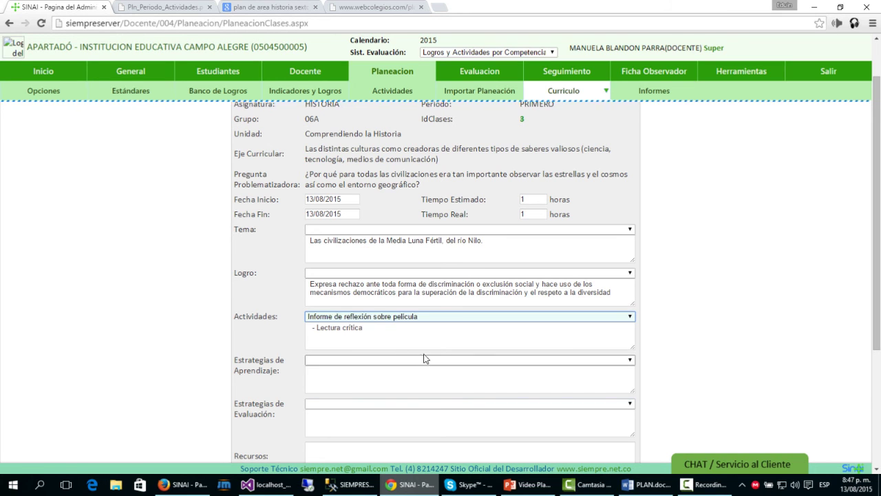
Add "Demostraciones" as the Estrategia de Aprendizaje and "Examen centrado en conceptos, definiciones" as the Estrategia de Evaluación
click(429, 307)
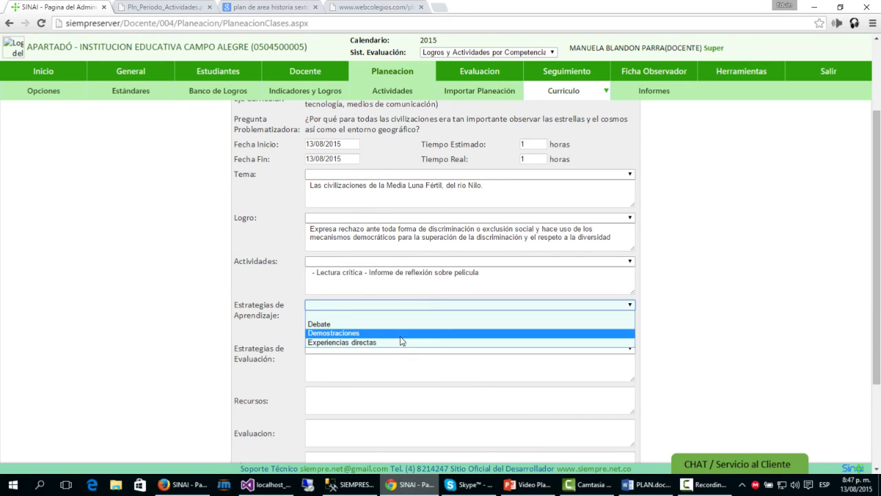
click(402, 333)
click(429, 351)
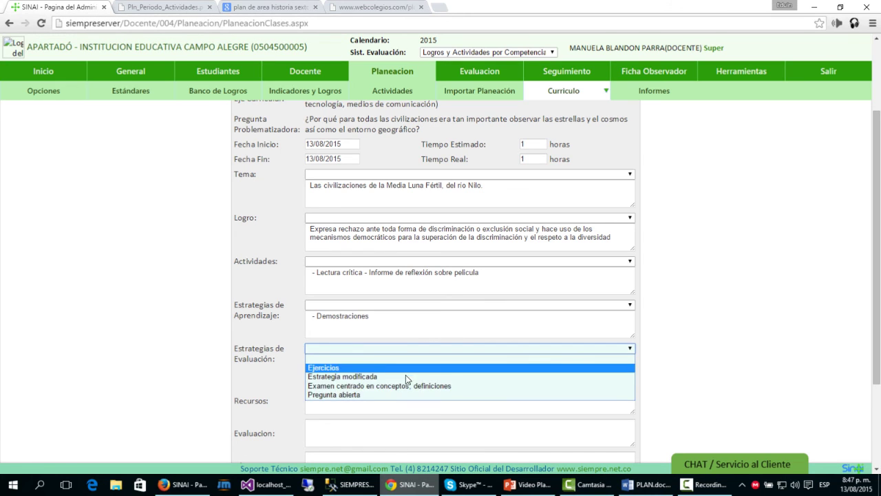
click(406, 385)
scroll(413, 371, down, 2)
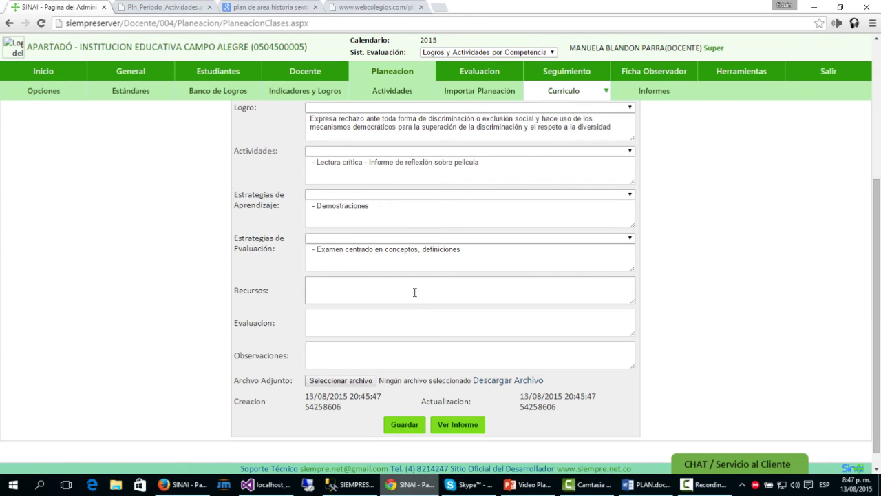
Set the Fecha Fin of class 3 to 19/08/2015 and its Tiempo Estimado to 4 horas
scroll(380, 272, up, 2)
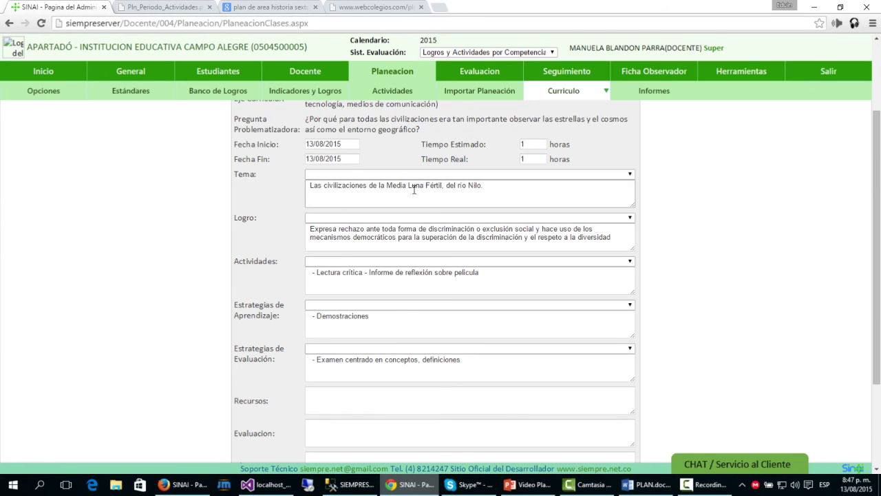
click(344, 160)
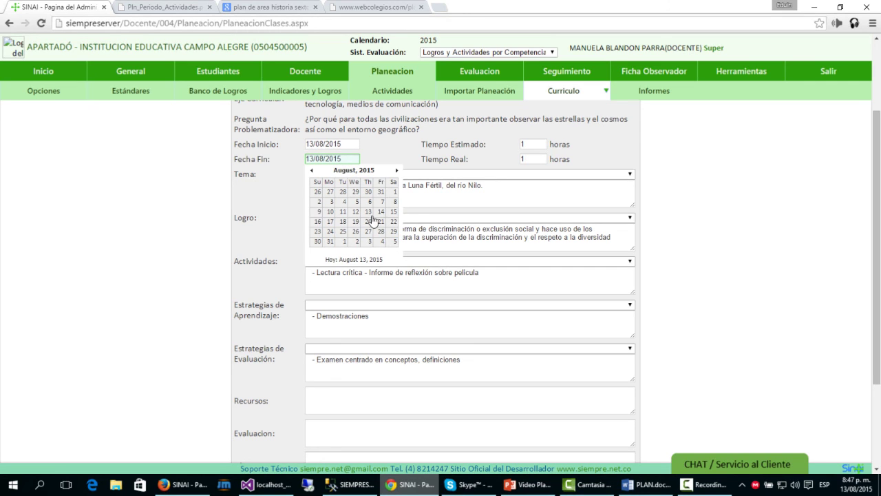
click(367, 213)
click(333, 157)
click(359, 220)
click(523, 143)
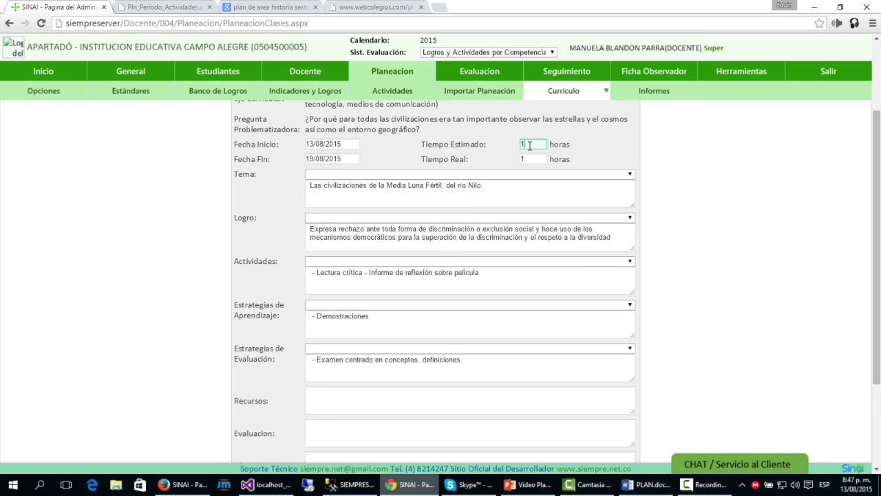
double_click(523, 144)
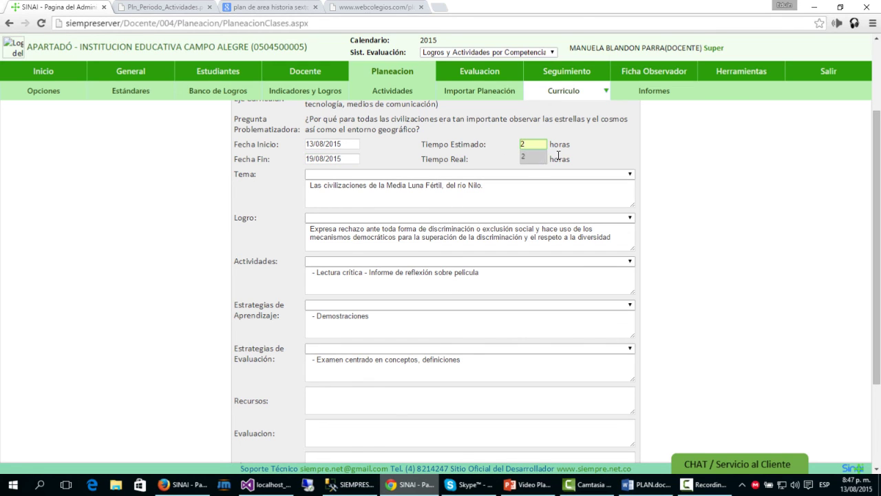
text(4)
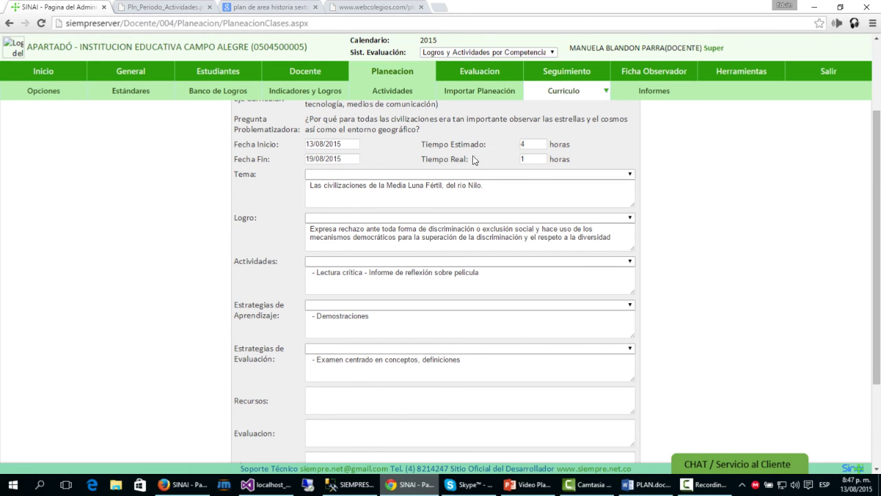
Enter "Talleres" as the Recursos of class 3 and save the class programming
scroll(422, 331, down, 2)
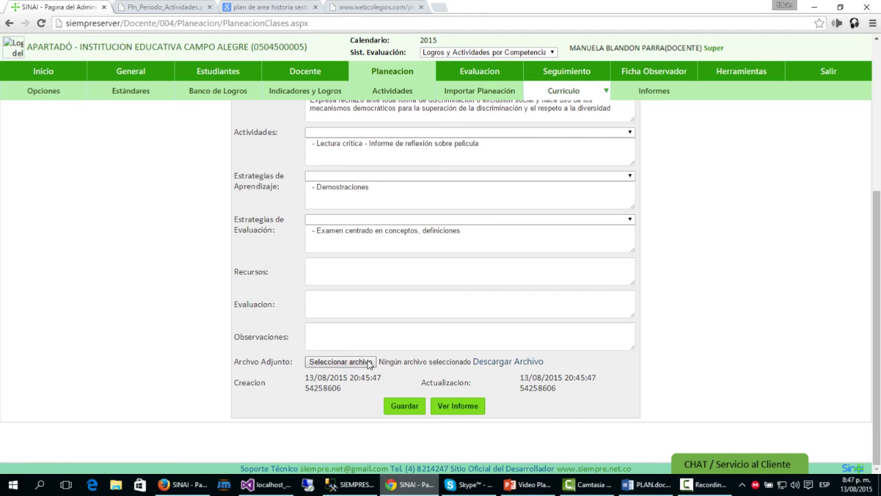
click(401, 411)
click(406, 407)
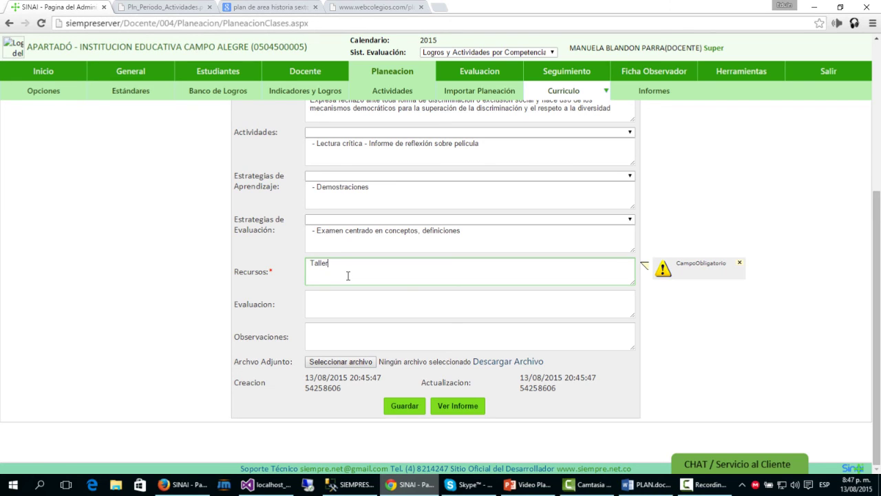
text(Talleres)
click(404, 406)
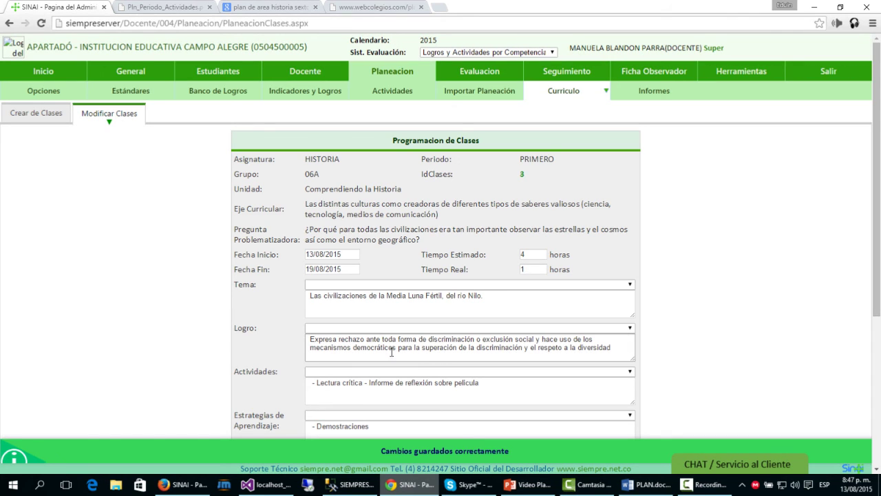
Return to the list of created classes and open the report of class 3
click(47, 118)
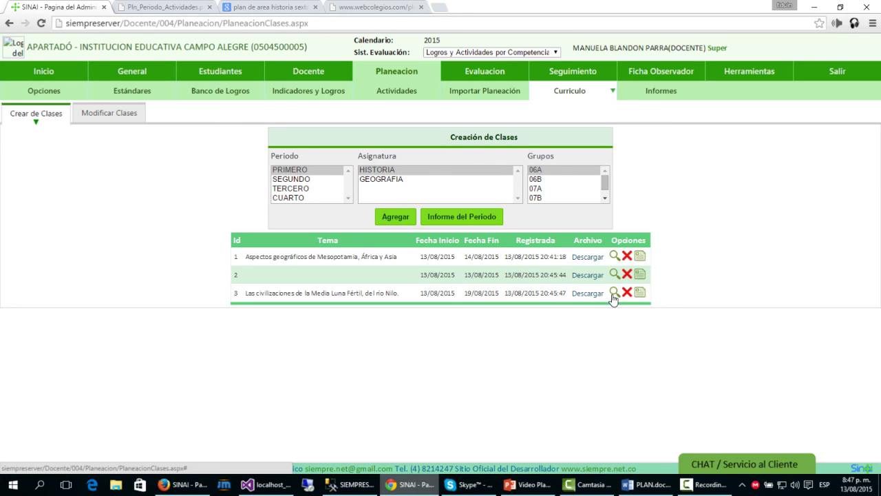
click(640, 292)
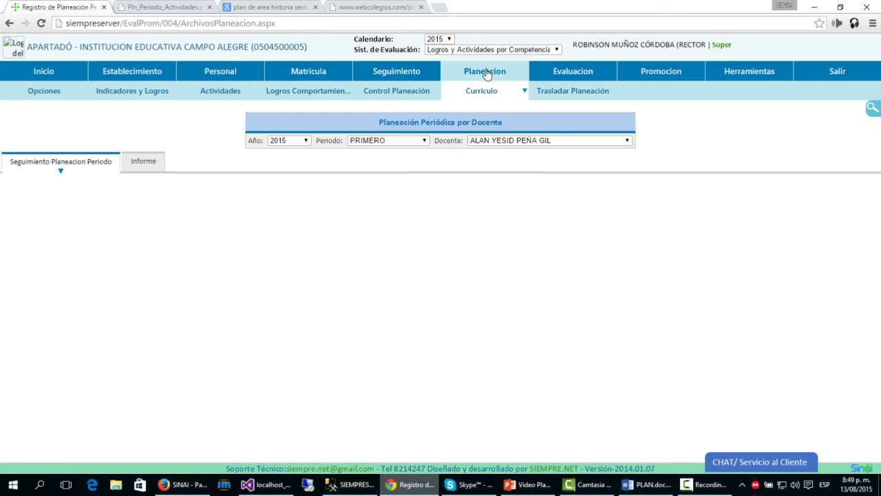
Open the rector's period planning follow-up and filter it by year 2015, period PRIMERO and the Historia teacher
mouse_move(483, 97)
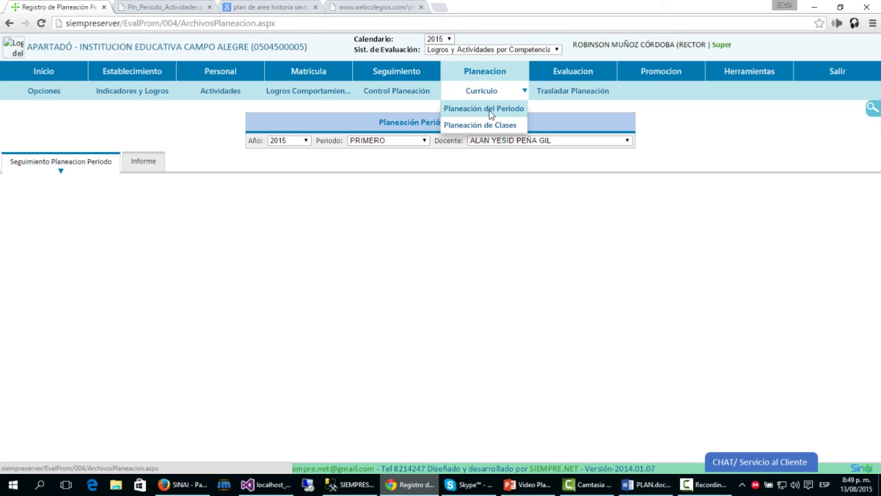
click(489, 109)
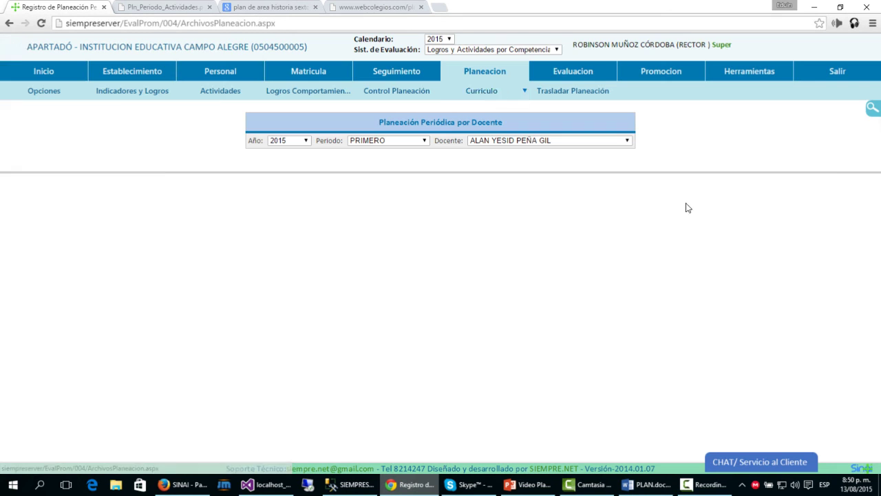
click(285, 141)
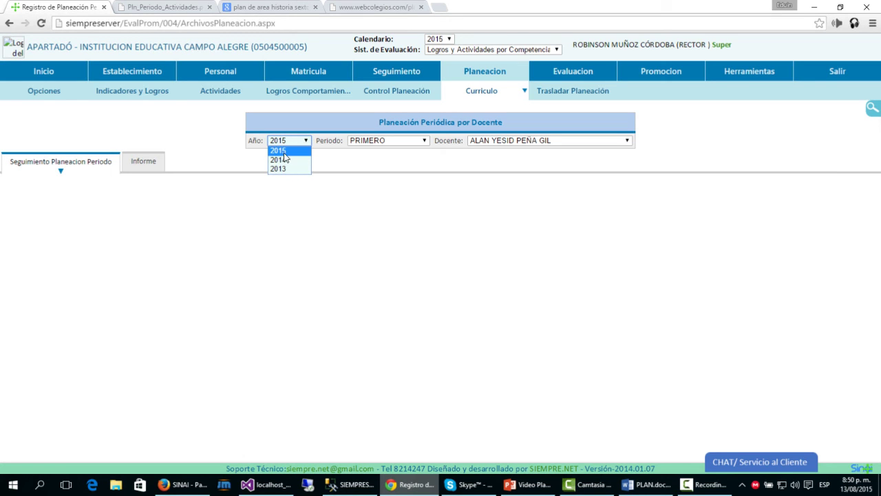
click(303, 152)
click(386, 141)
click(397, 150)
click(498, 141)
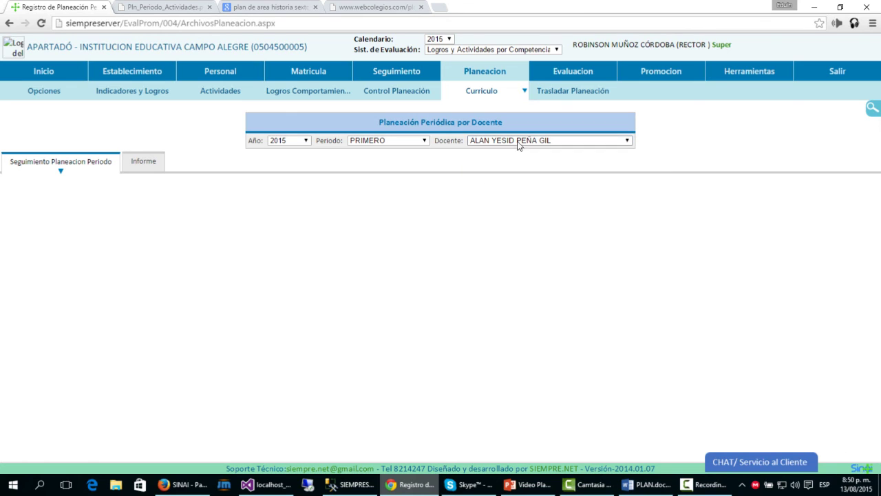
click(521, 140)
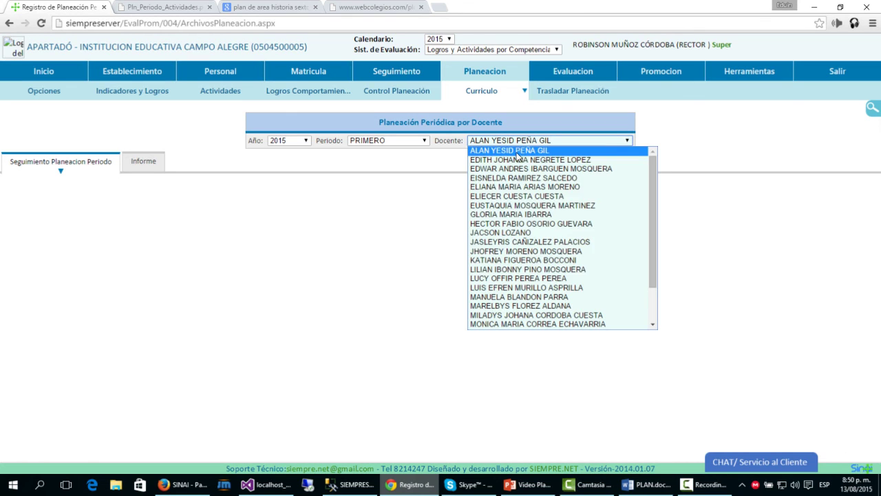
click(519, 297)
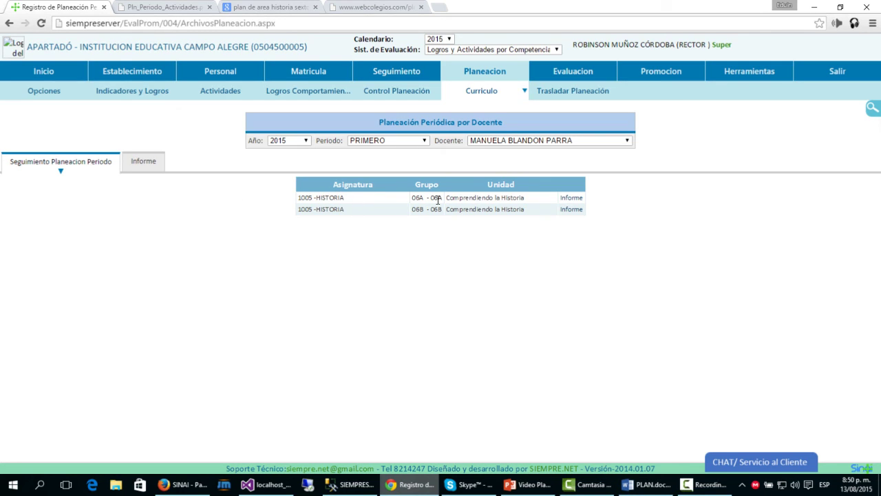
Review the period planning report of Historia for group 06A and return to the follow-up list
triple_click(508, 199)
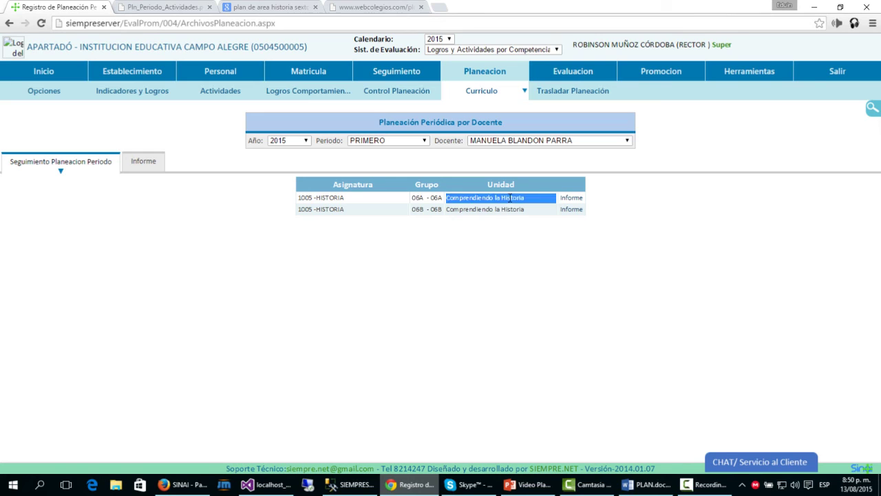
click(502, 212)
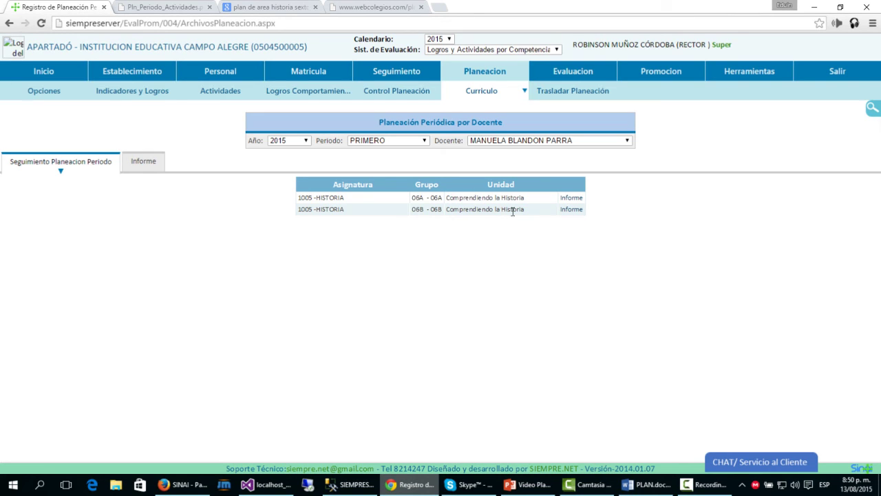
click(571, 198)
click(145, 162)
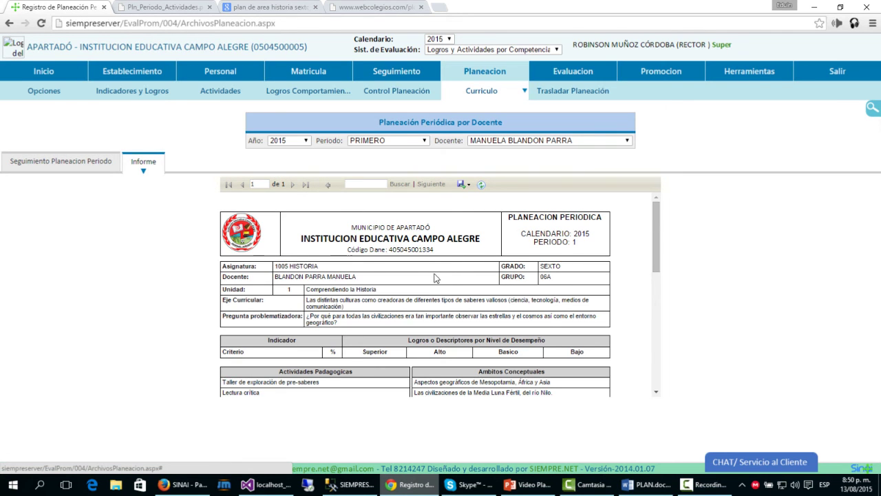
scroll(434, 277, down, 3)
scroll(434, 277, up, 2)
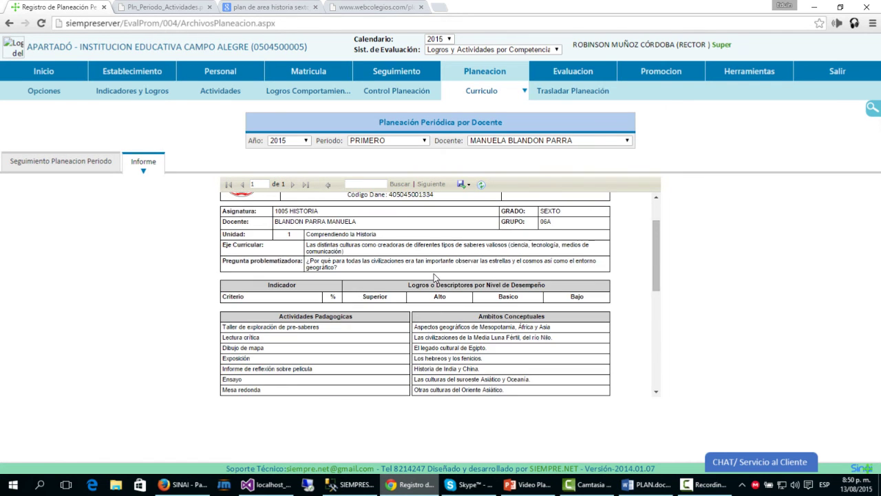
scroll(433, 277, up, 2)
click(106, 167)
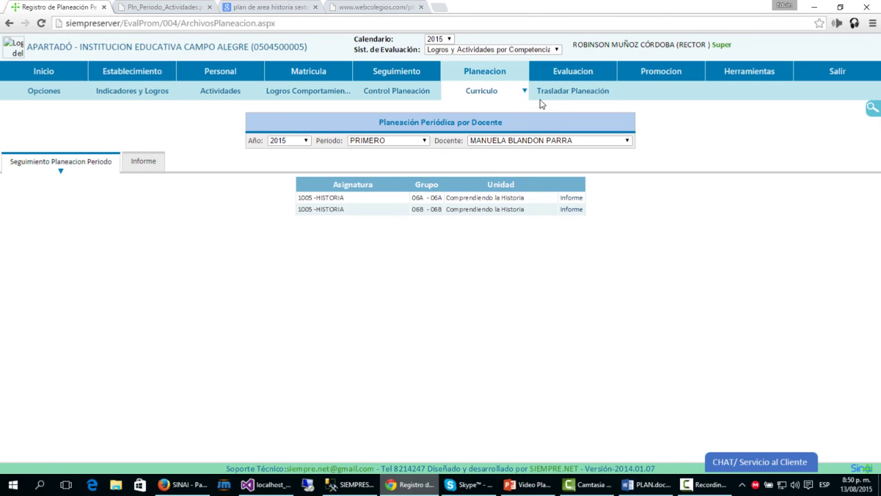
In the class planning, list the Historia teacher's classes for period PRIMERO and check the report of class 2
mouse_move(499, 107)
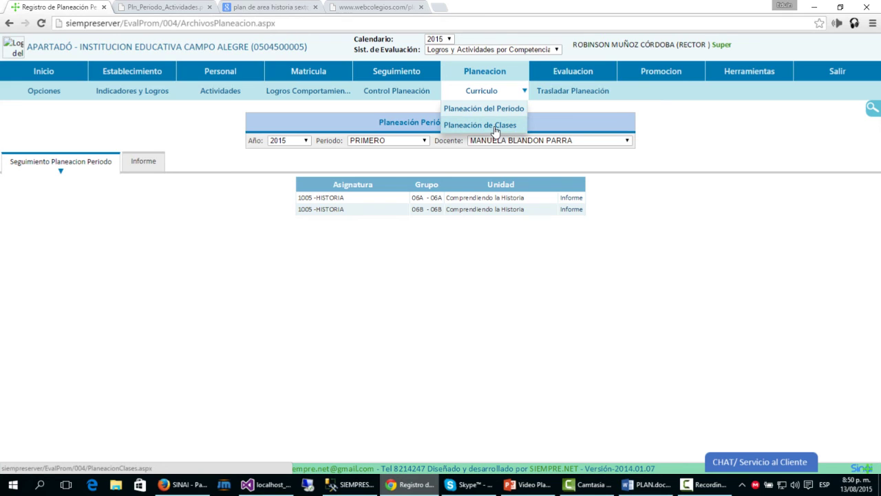
click(496, 126)
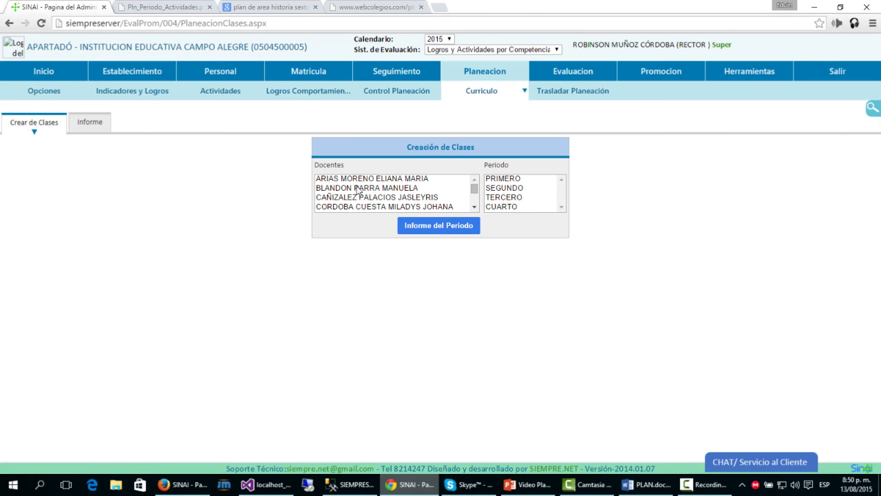
click(359, 189)
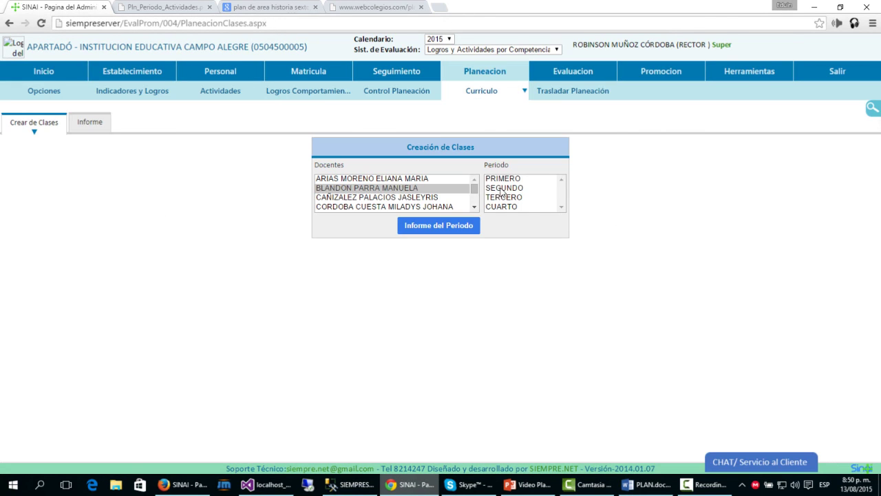
click(510, 178)
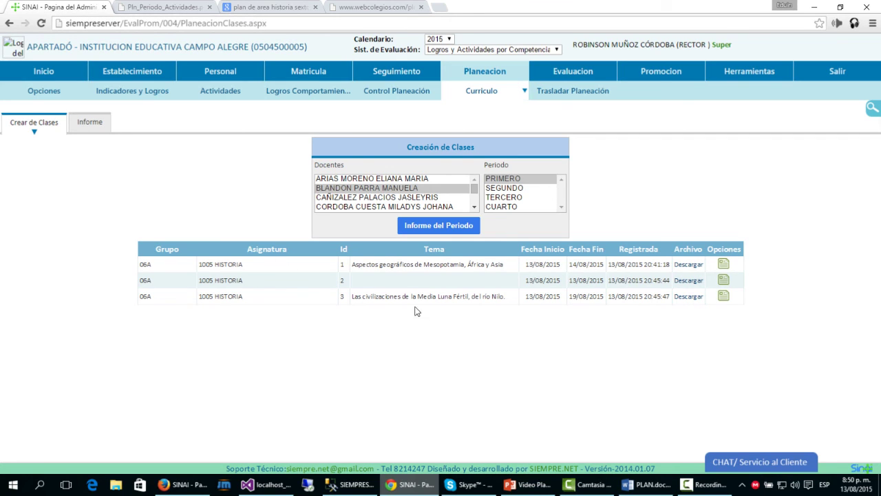
click(723, 280)
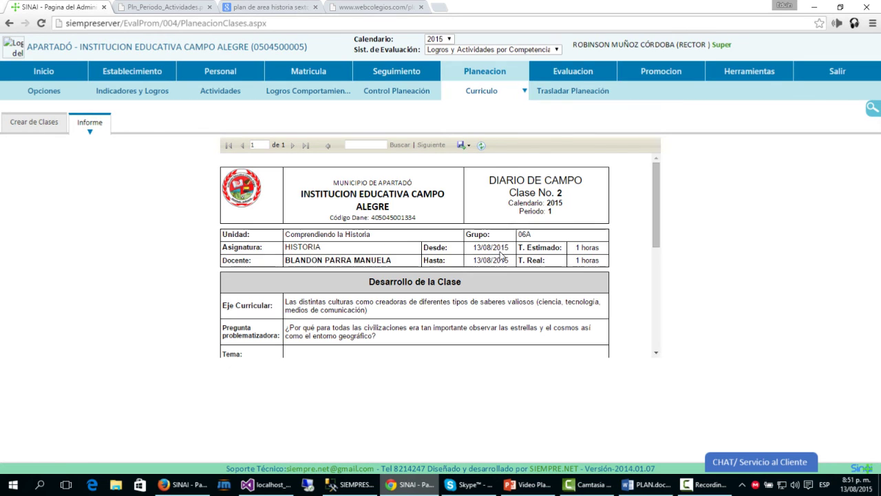
click(53, 124)
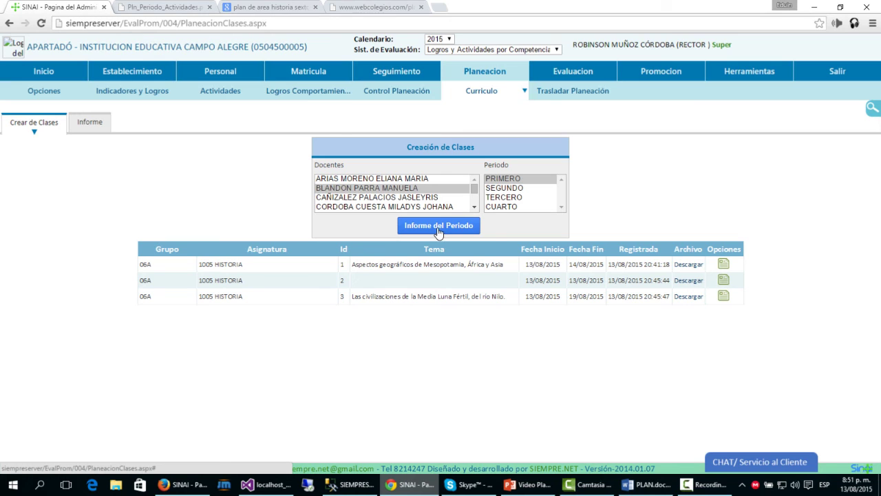
Generate the period report of all the teacher's classes and export it to the desktop as Pln_ClasesPeriodo_004.pdf
click(438, 231)
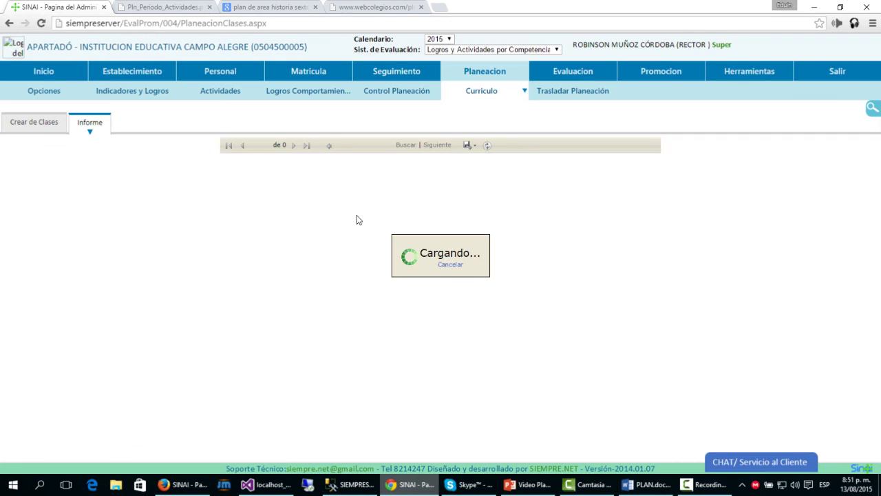
click(468, 145)
click(488, 182)
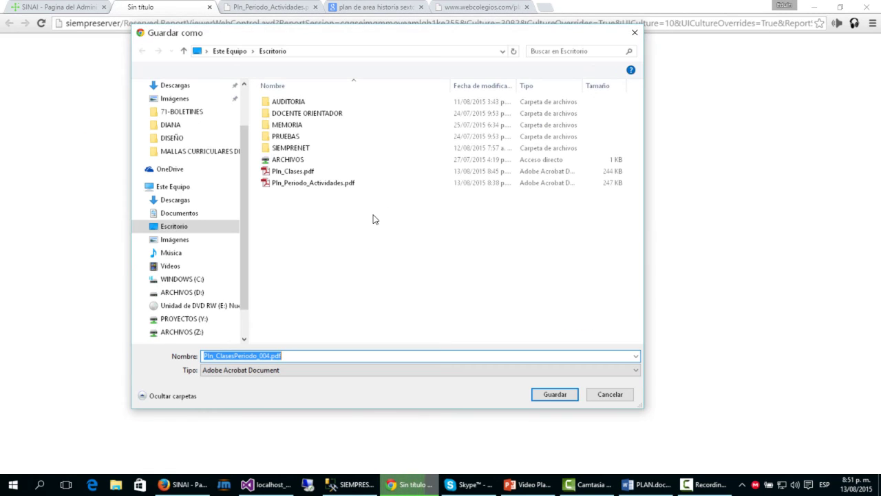
key(Return)
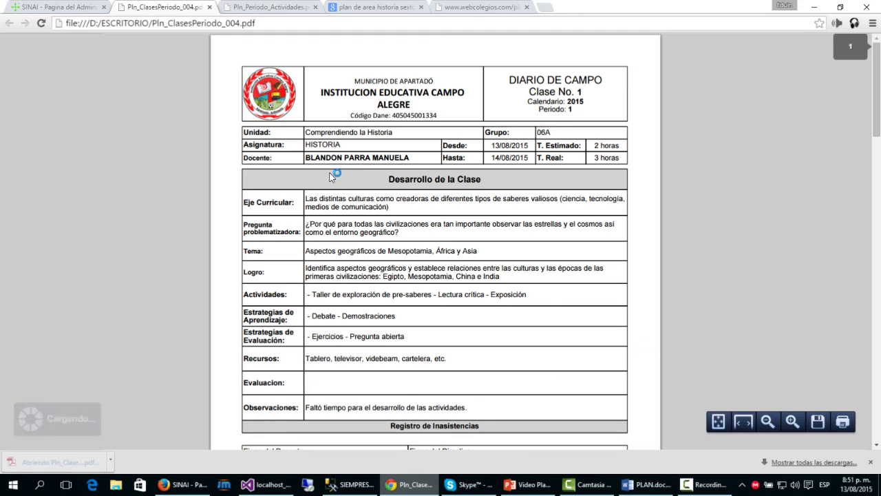
Review the class diaries of classes 1 to 3 in the exported PDF and close it
scroll(351, 169, down, 6)
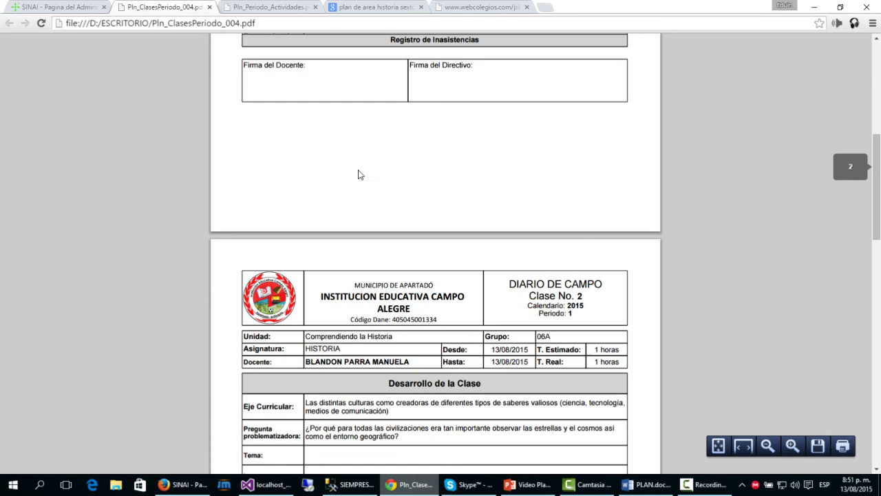
scroll(359, 174, down, 7)
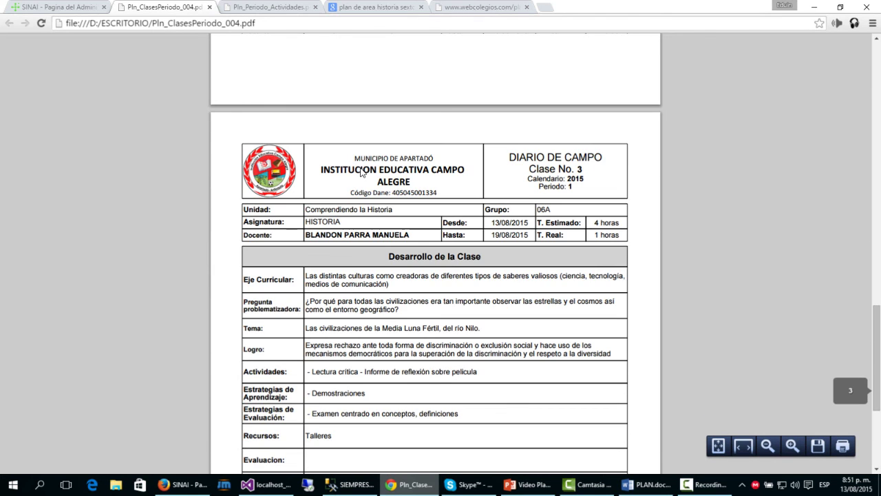
scroll(363, 170, down, 3)
scroll(362, 171, up, 5)
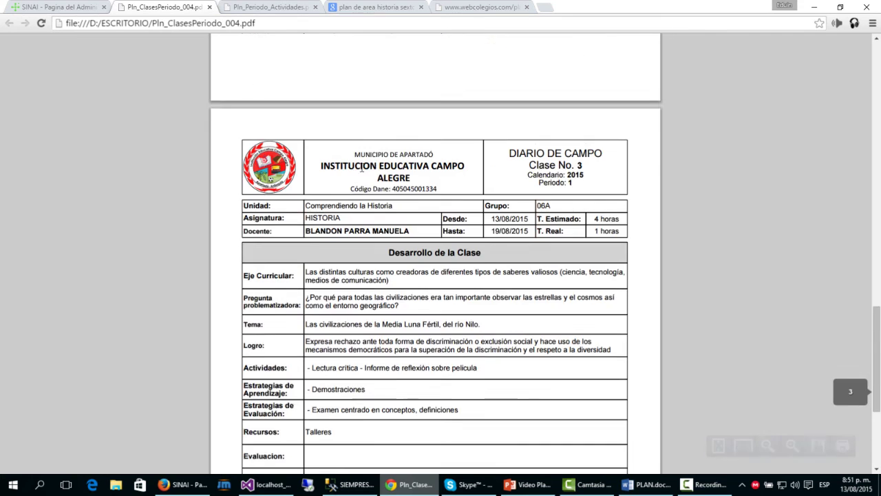
scroll(363, 171, up, 4)
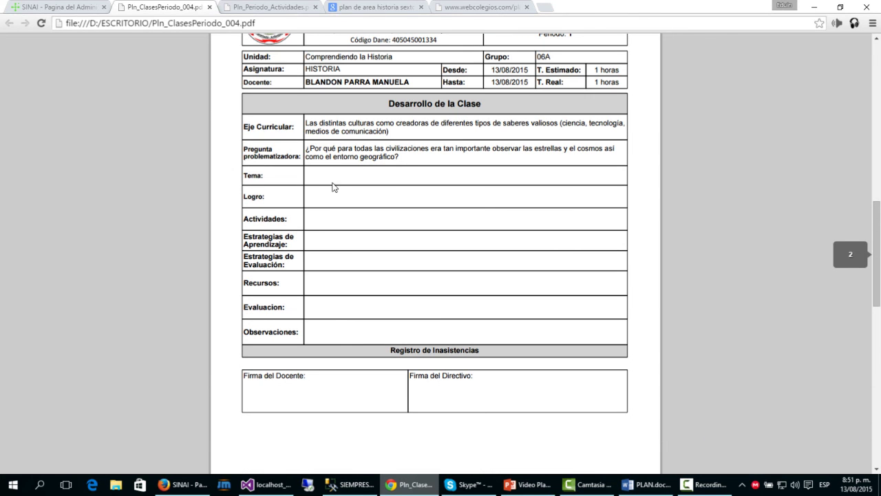
scroll(382, 302, up, 3)
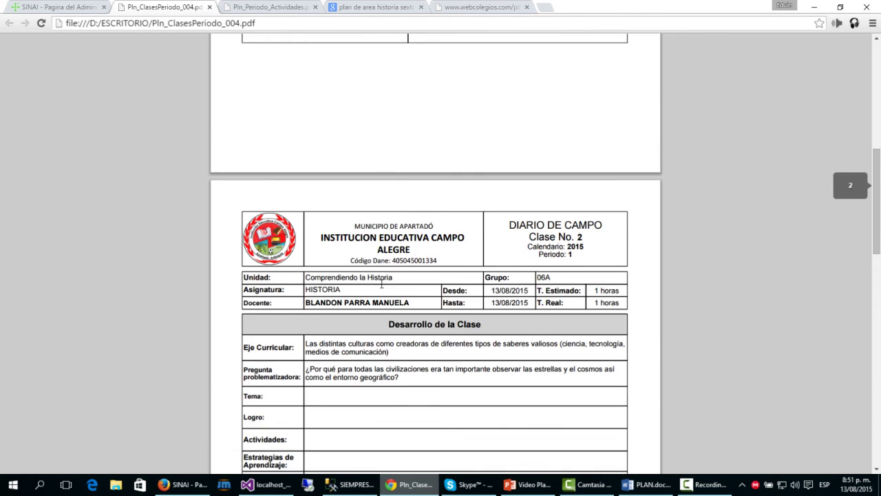
scroll(381, 285, up, 6)
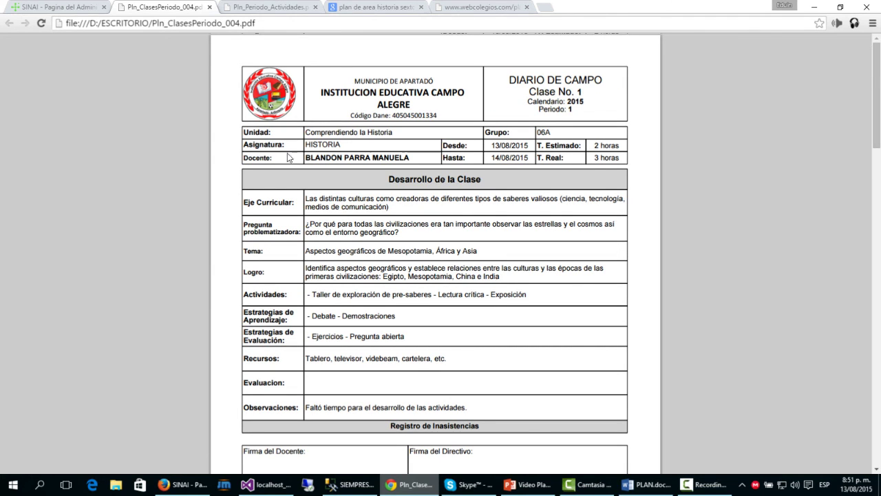
click(208, 7)
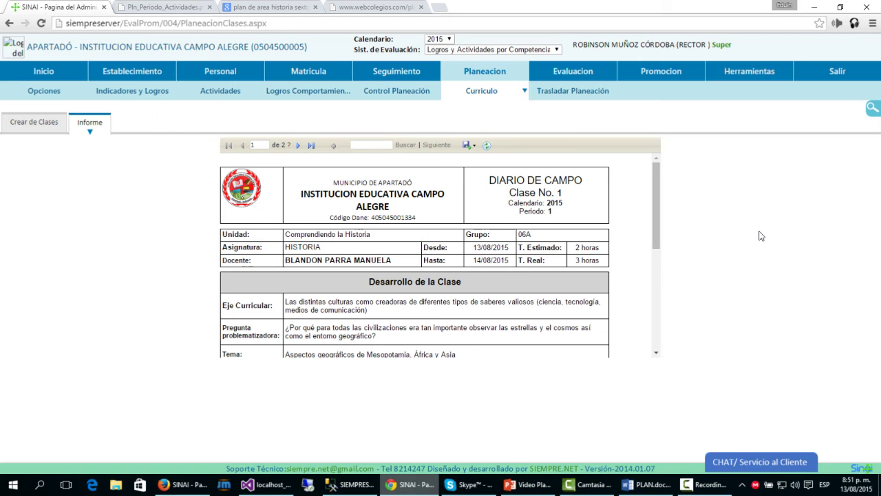
Look through the class 1 page of the period report in the report viewer
click(655, 288)
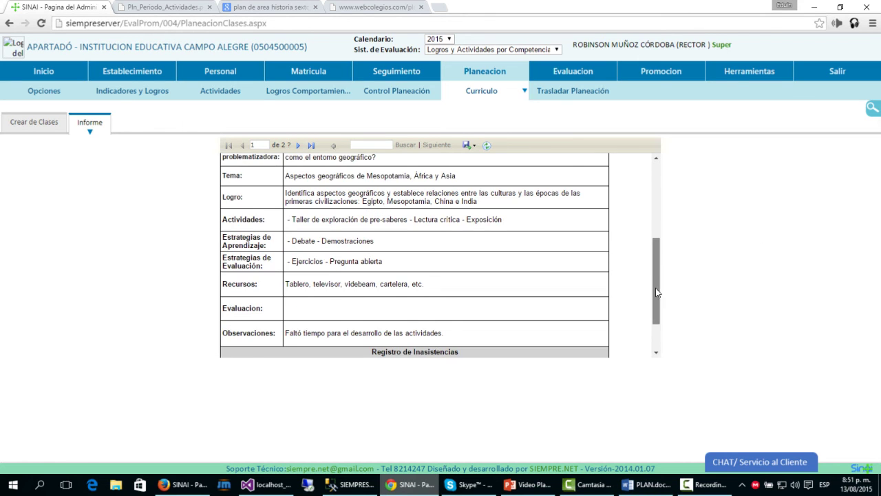
click(655, 287)
drag(652, 292, 743, 190)
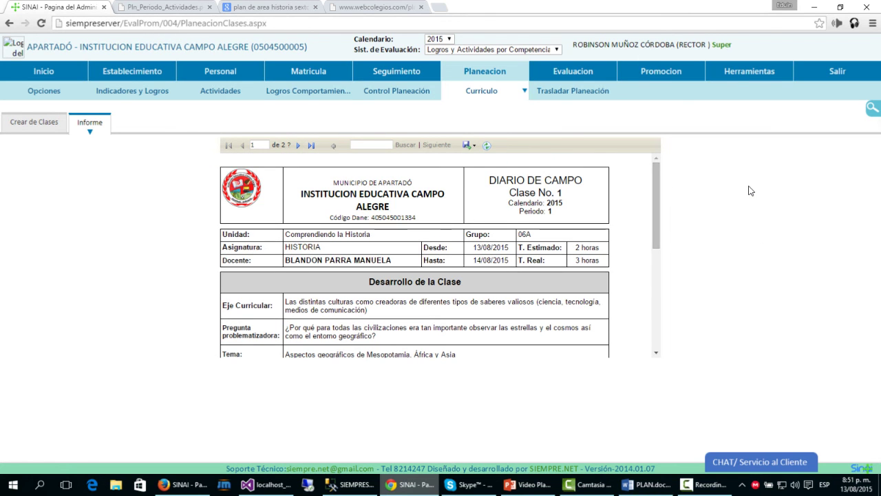